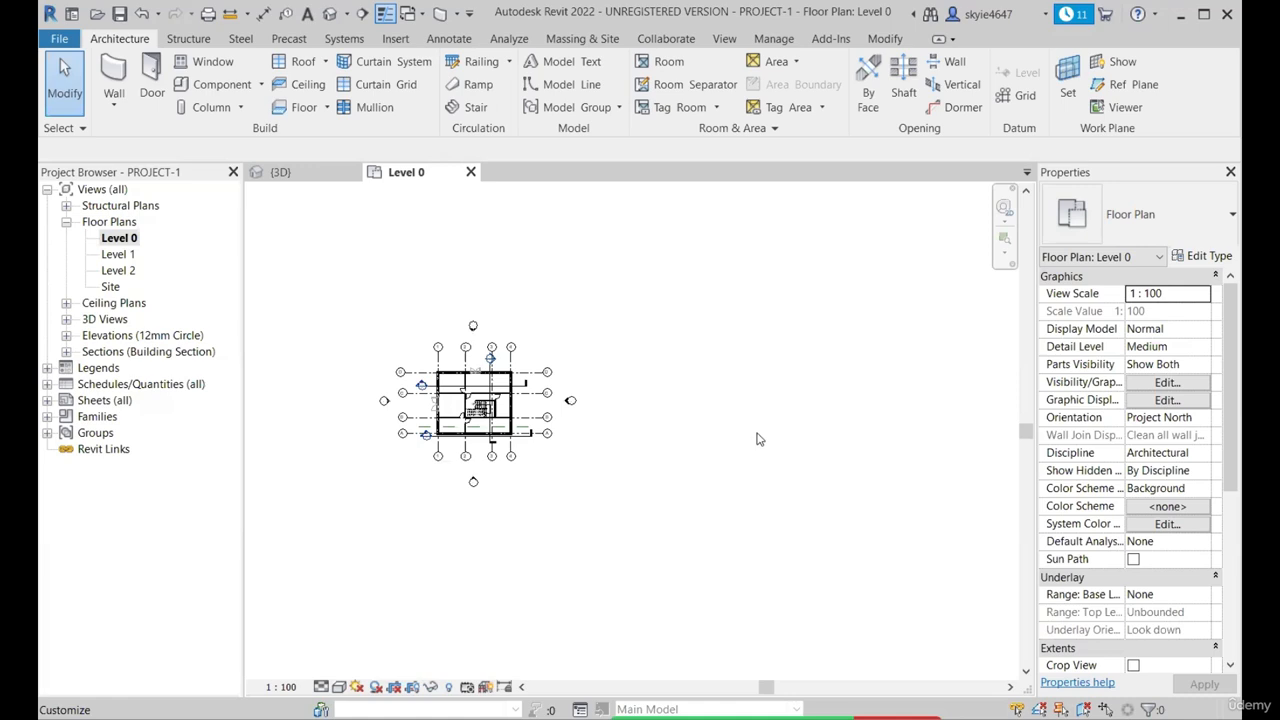
Start a new ramp in the Level 0 plan and open the type properties of the Standard ramp type.
scroll(760, 439, up, 3)
scroll(766, 457, down, 3)
scroll(671, 389, up, 3)
scroll(711, 395, down, 2)
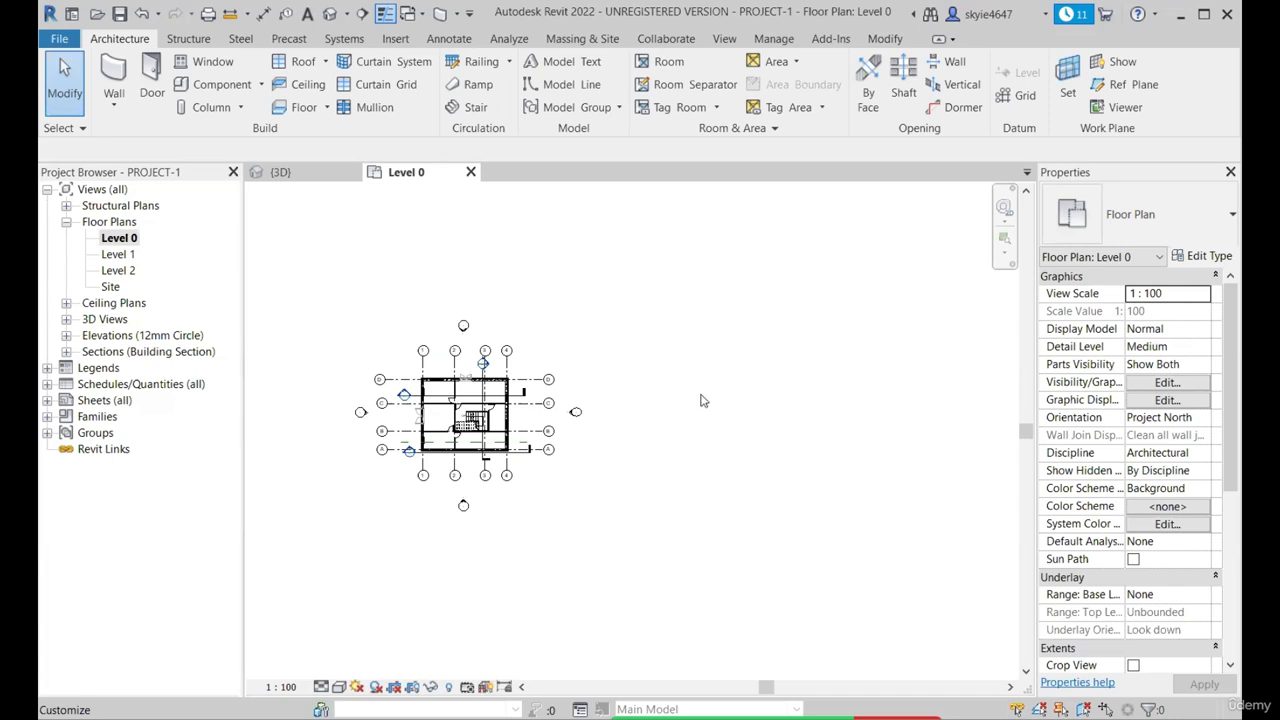
scroll(700, 400, up, 1)
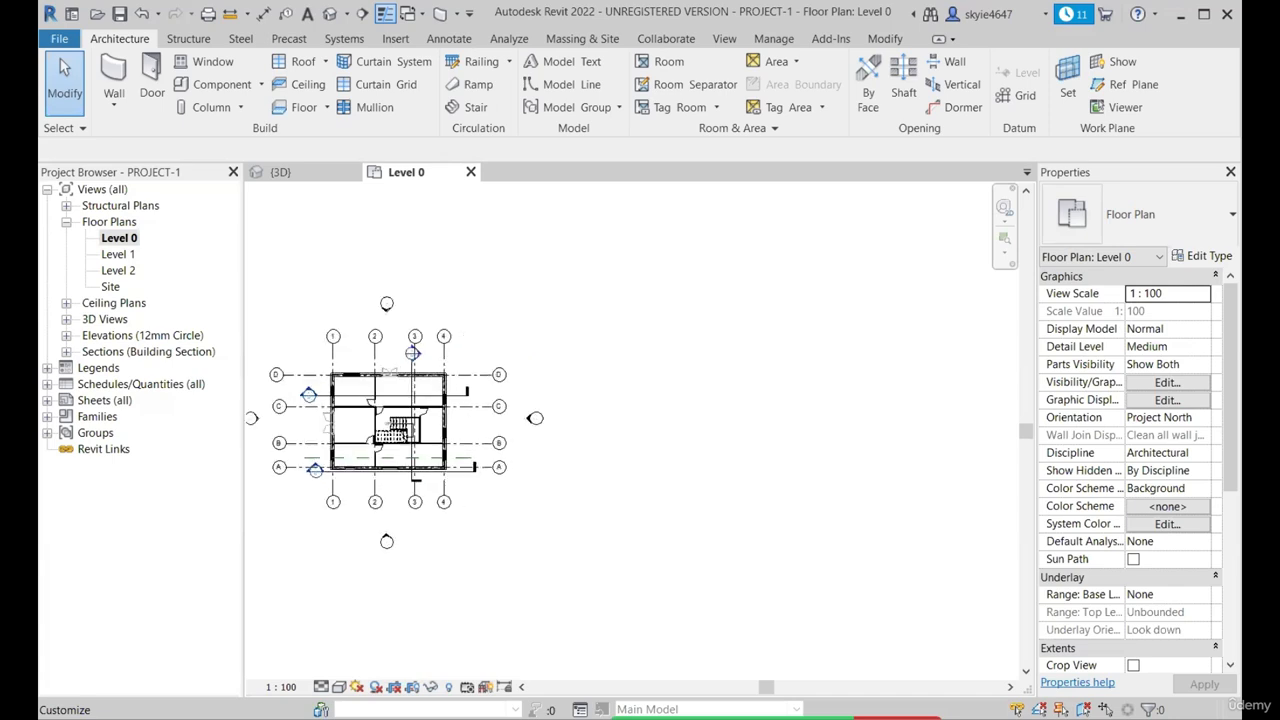
click(470, 88)
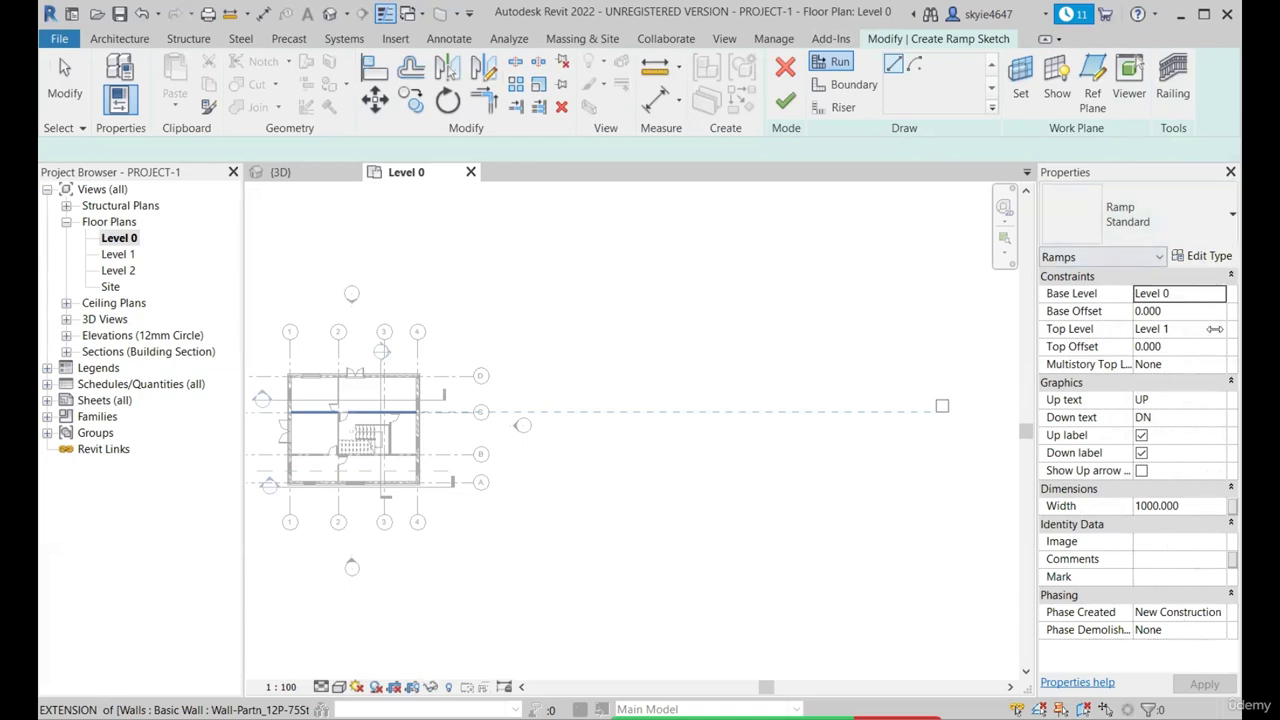
click(1205, 256)
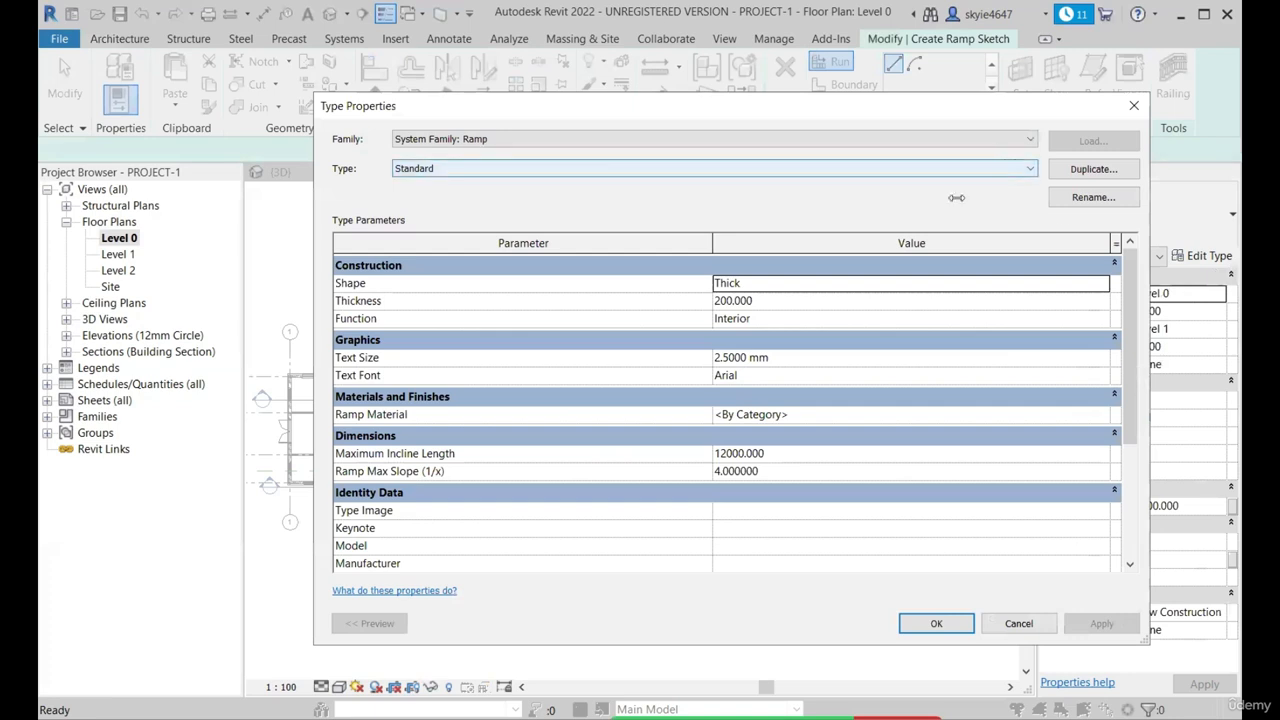
Review the ramp type's shape, thickness, text size and text font parameters.
click(775, 283)
click(778, 285)
click(790, 301)
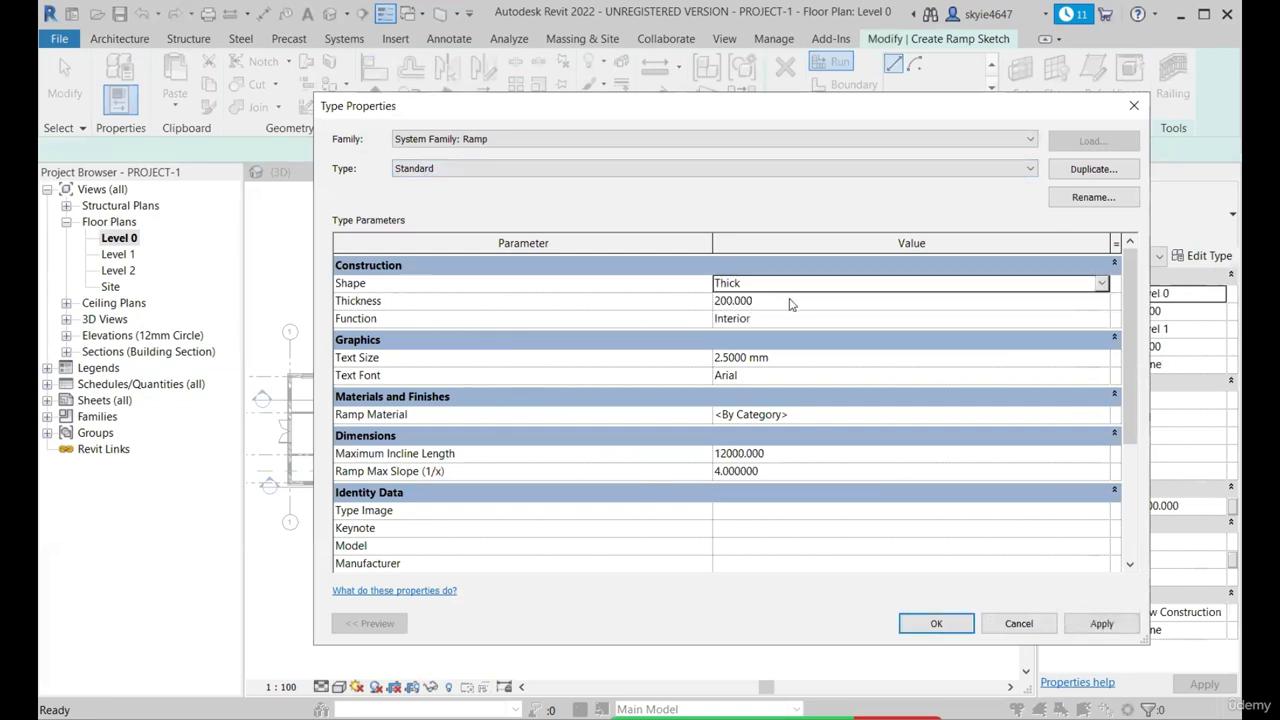
click(790, 302)
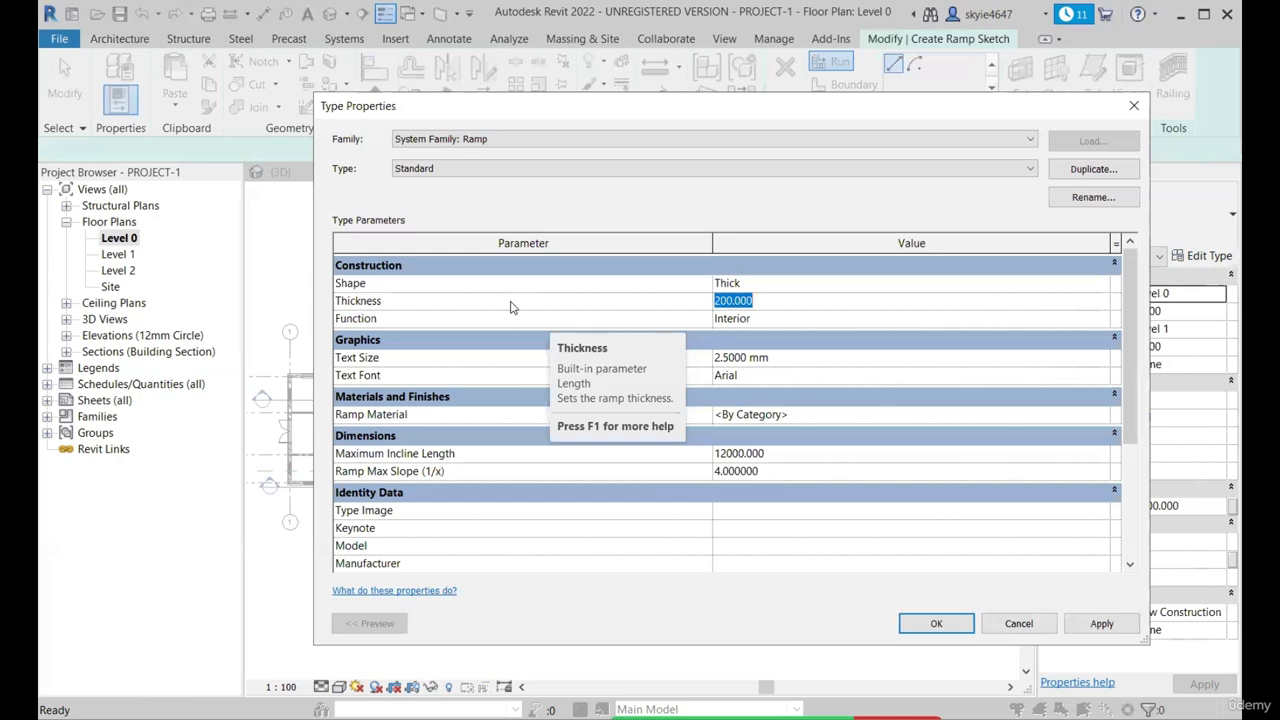
drag(800, 301, 689, 308)
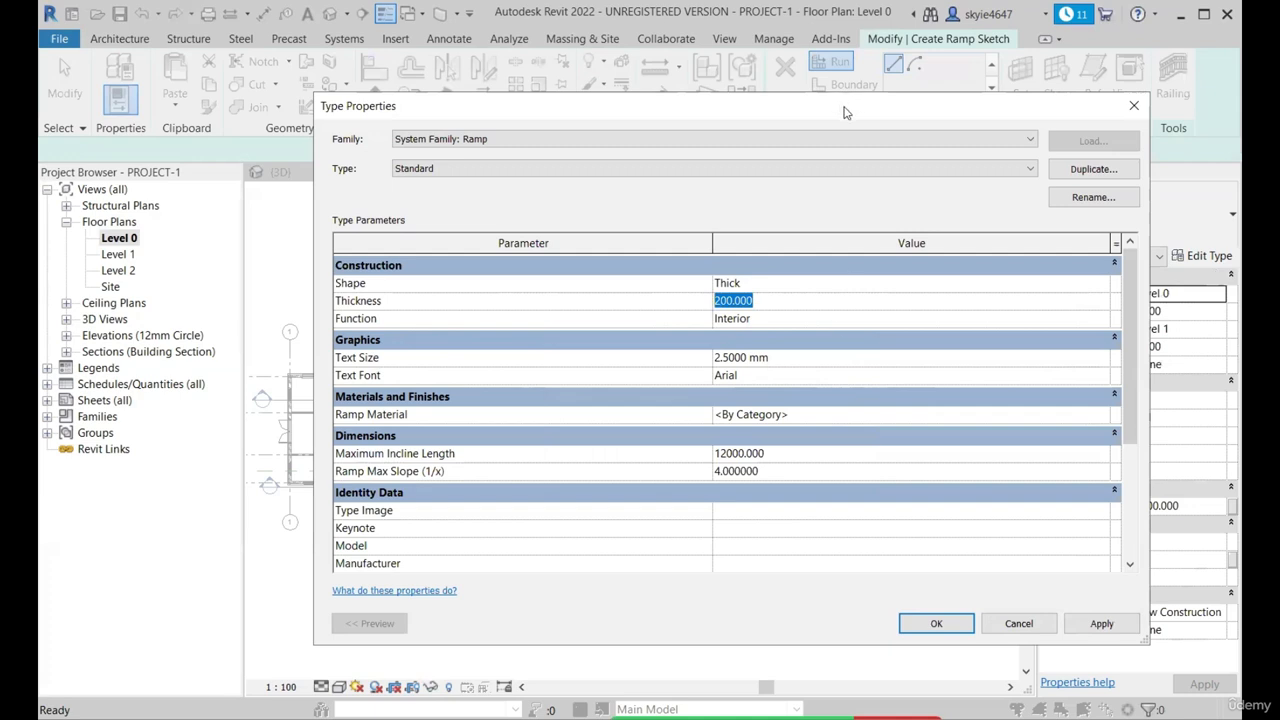
click(805, 357)
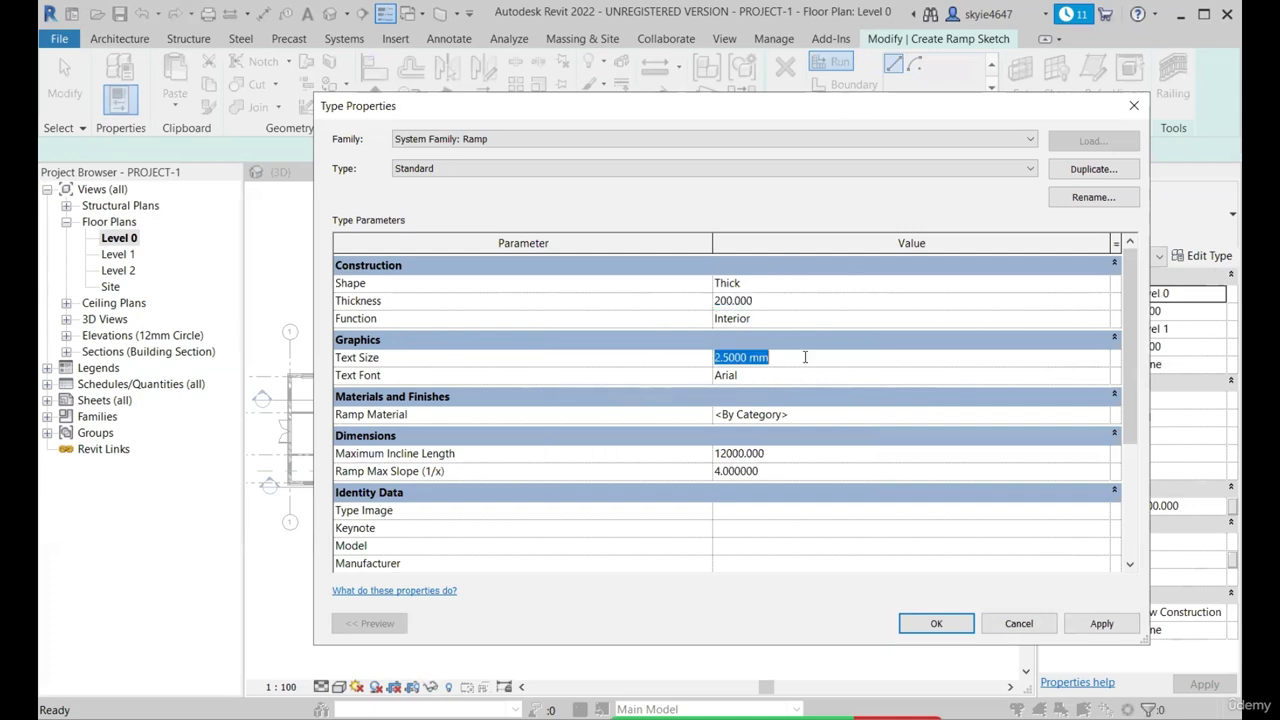
click(760, 377)
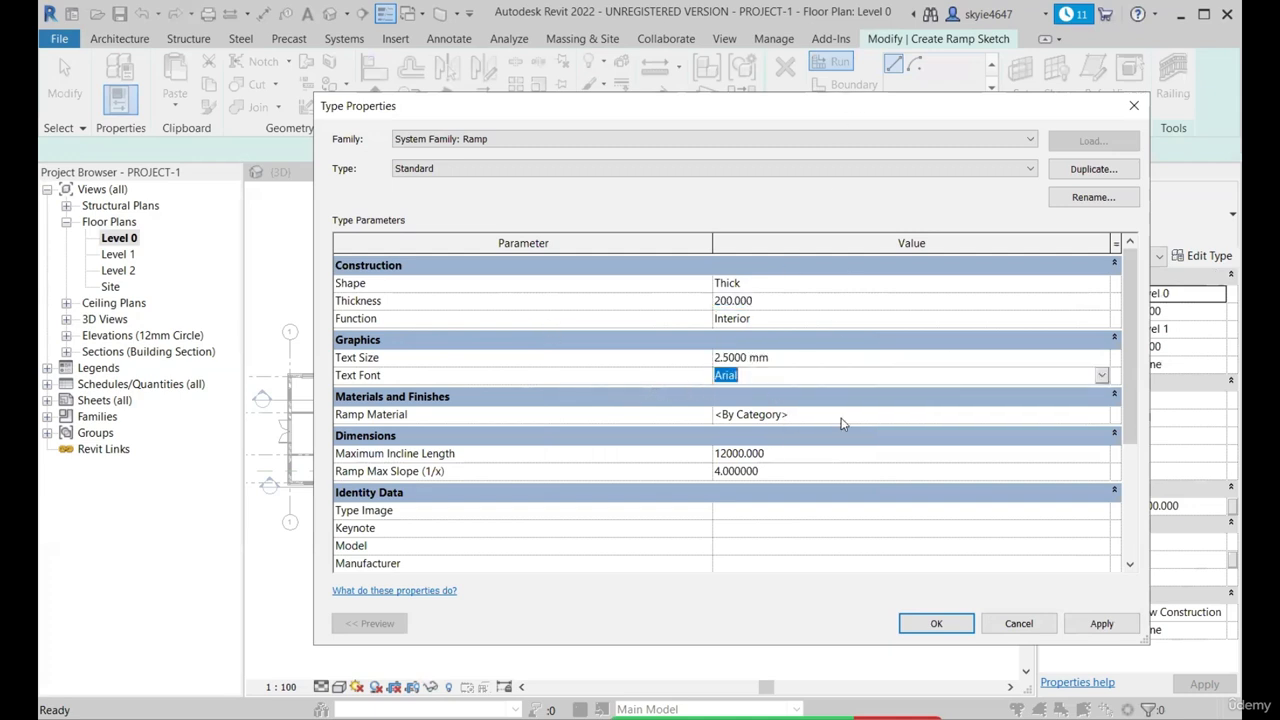
Search the project materials for "conc" and assign Concrete as the ramp material.
click(910, 418)
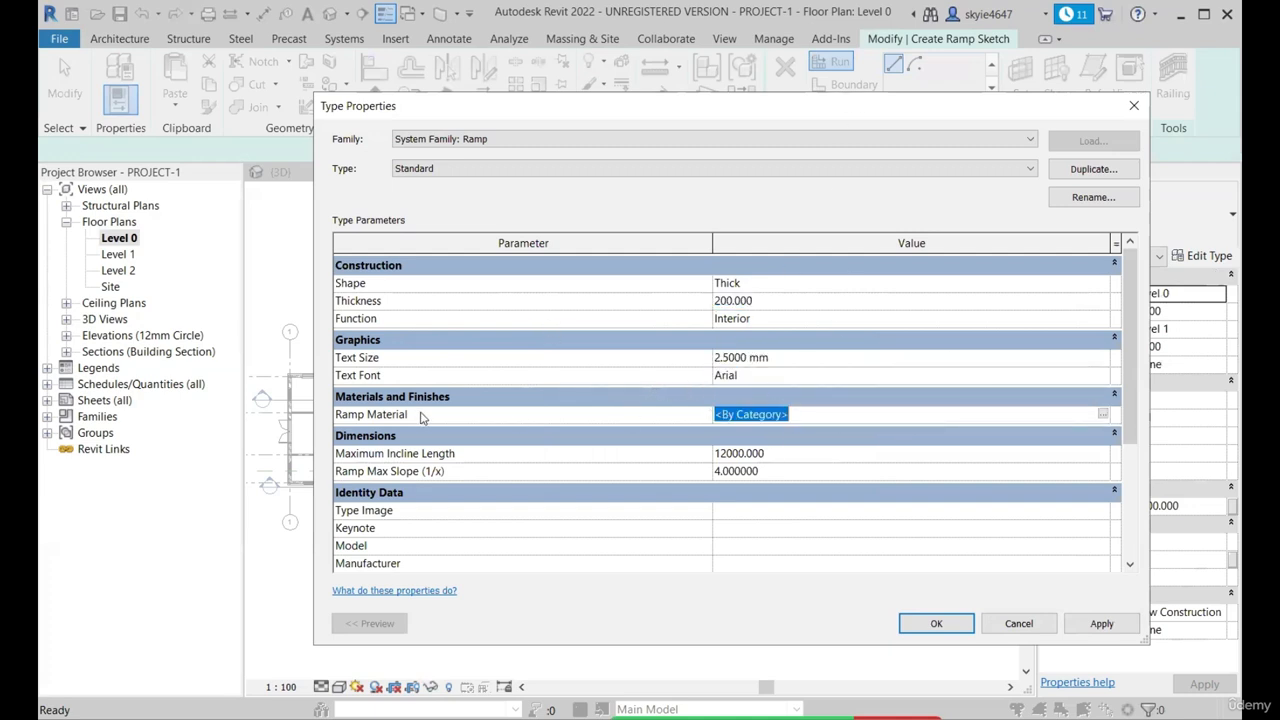
click(1102, 413)
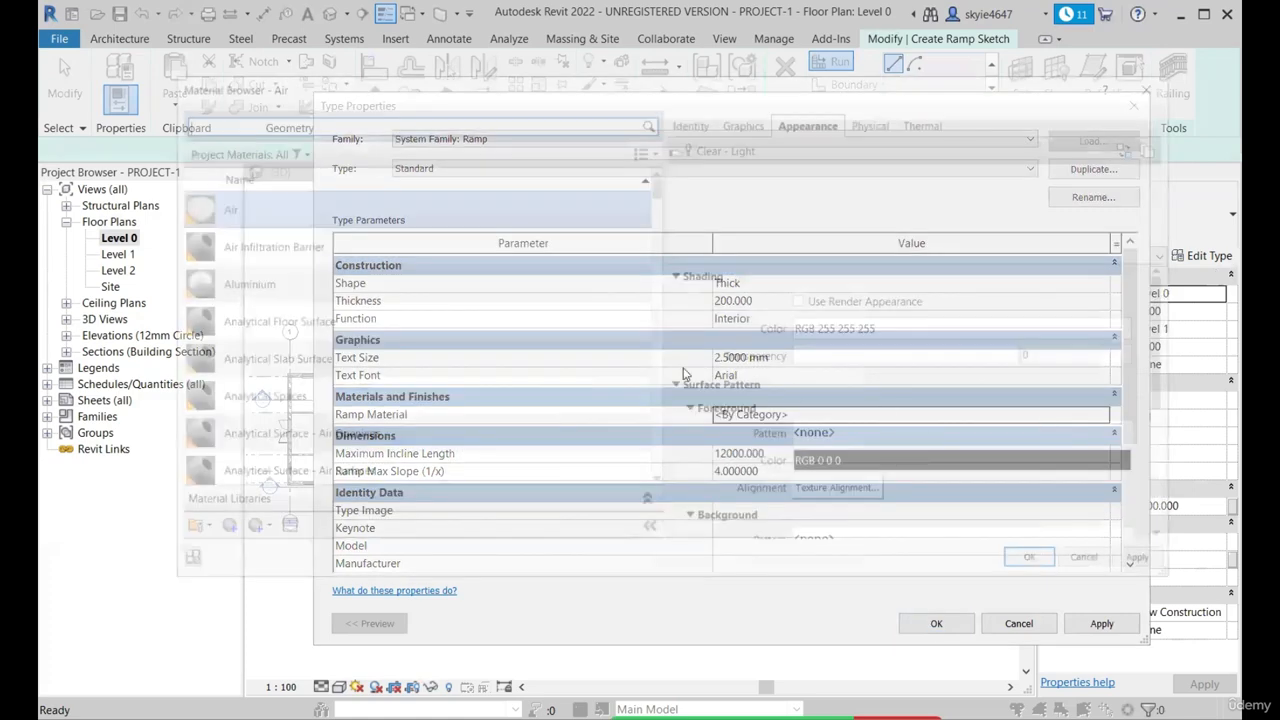
text(con)
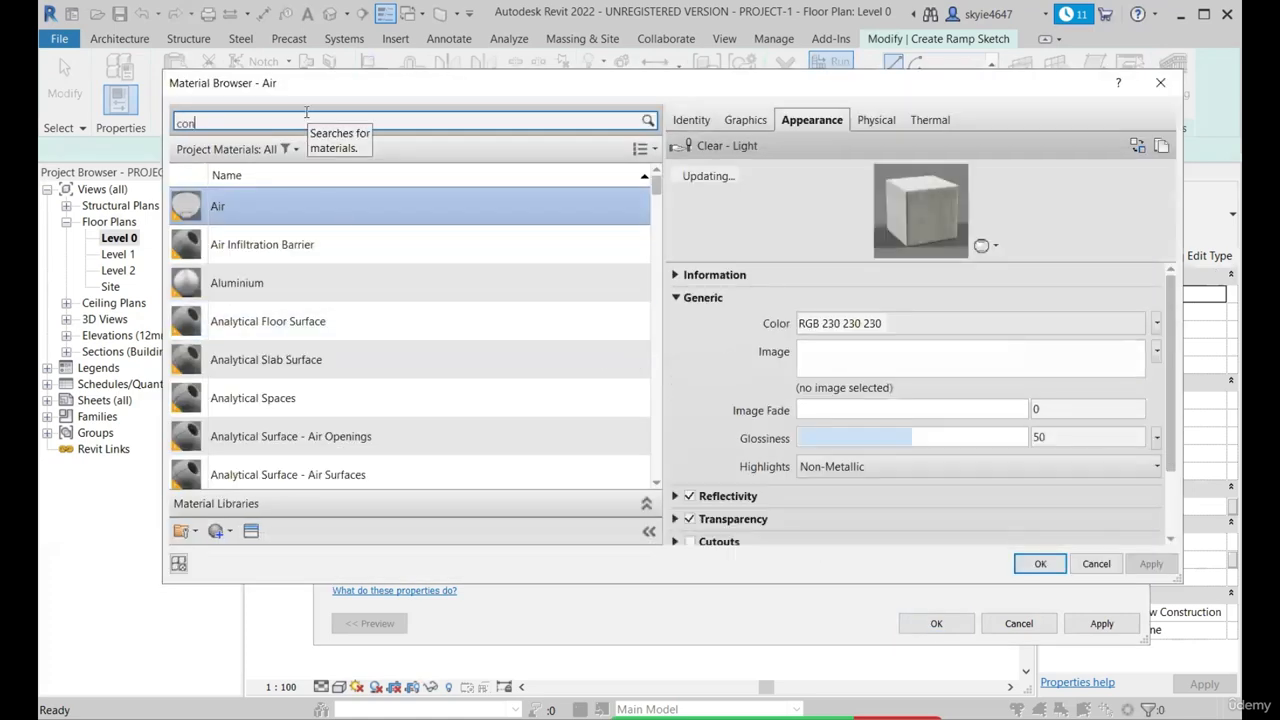
text(c)
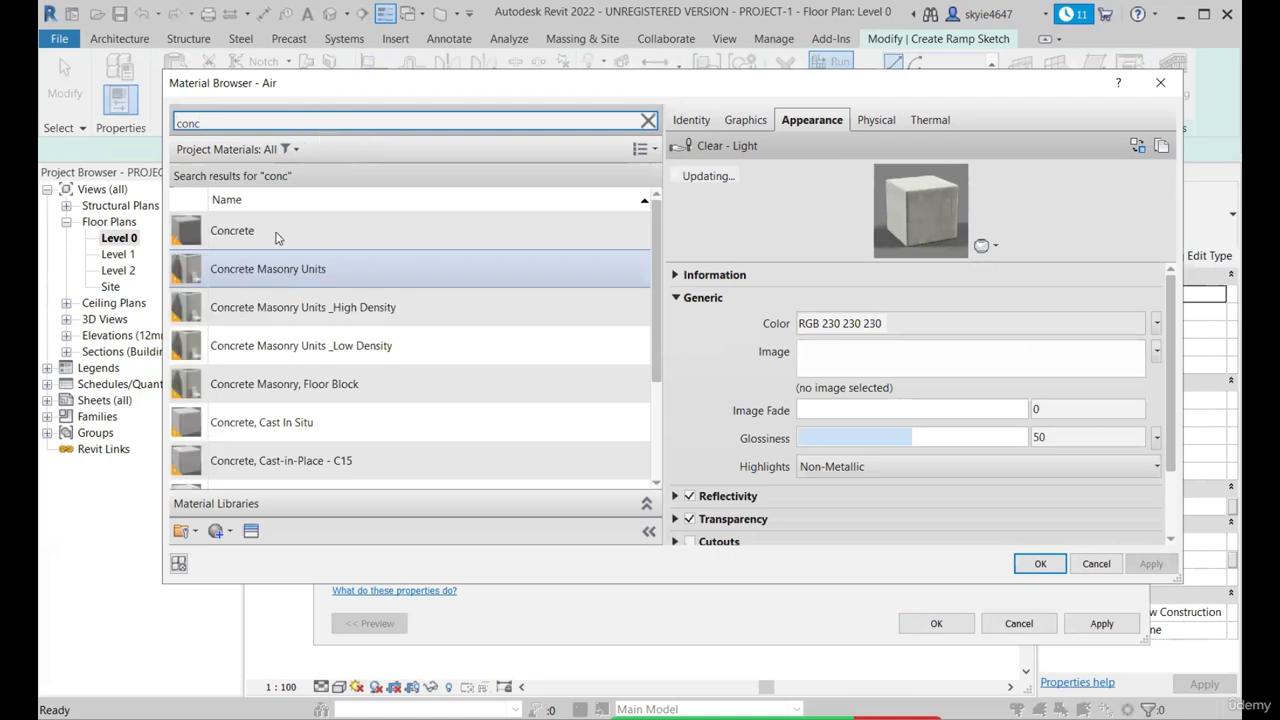
click(277, 233)
click(1039, 565)
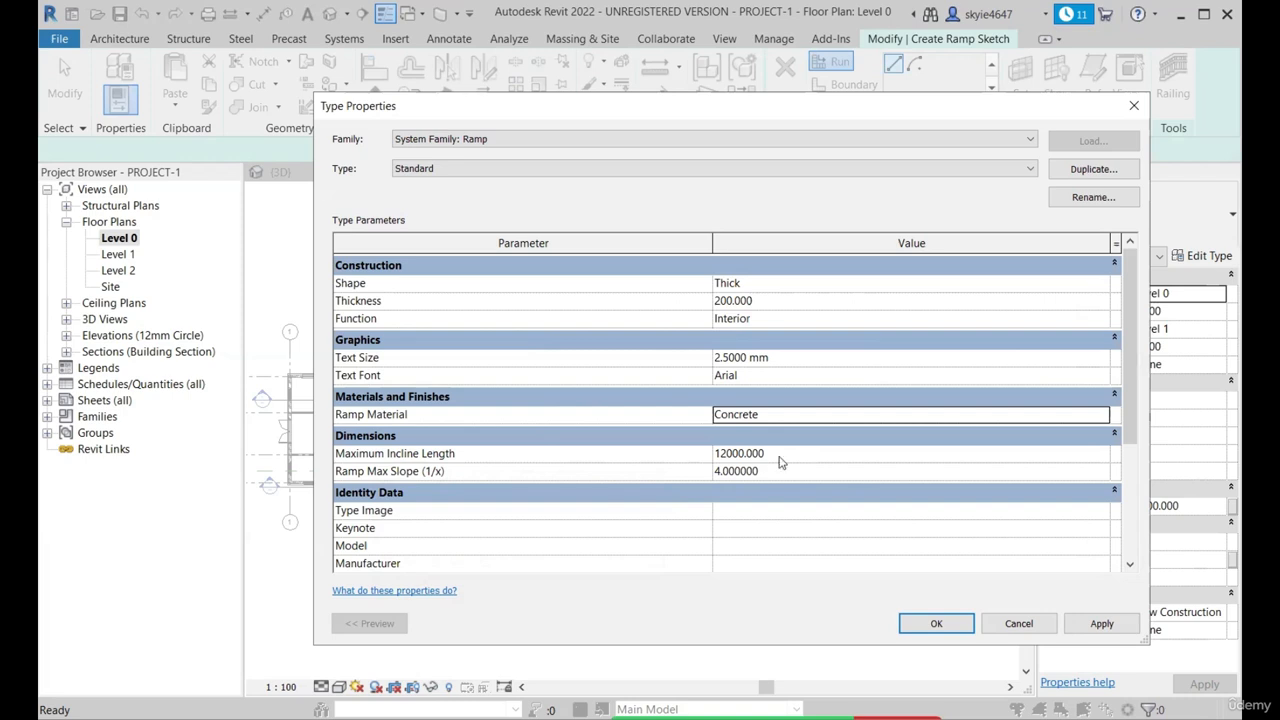
Set the ramp type's maximum slope (1/x) to 12 and apply the type changes.
click(836, 476)
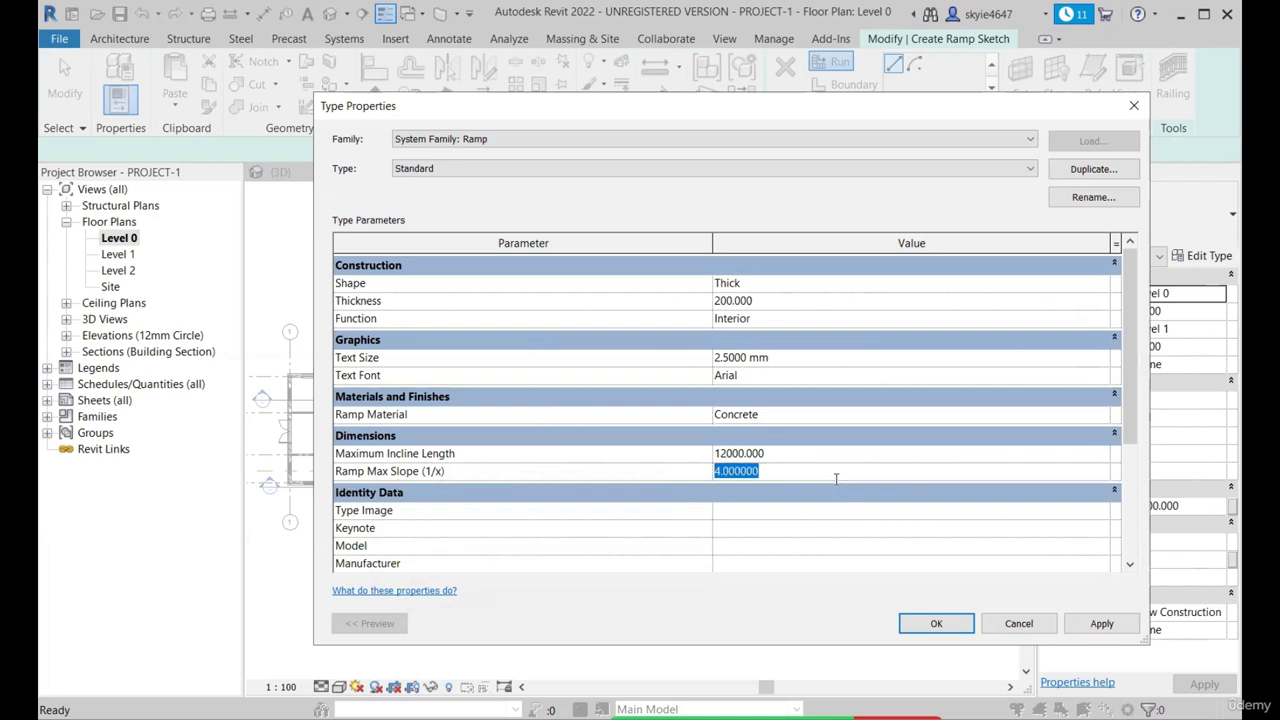
text(12)
key(Return)
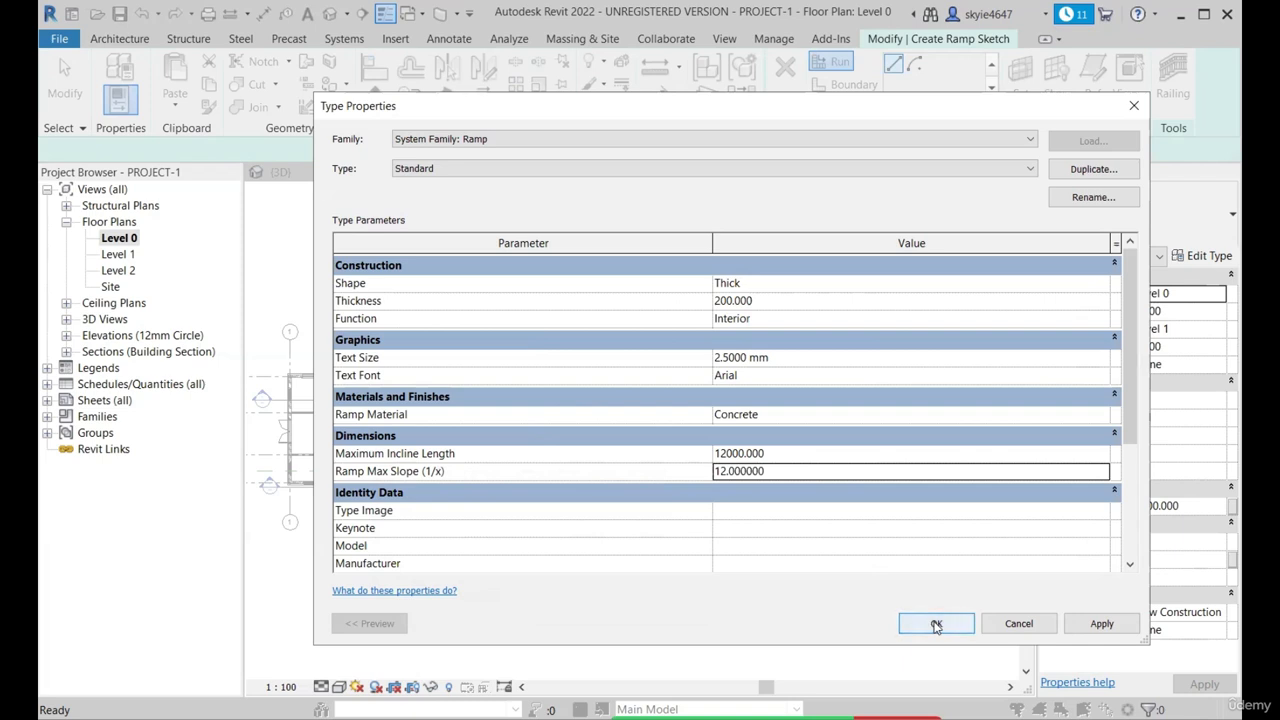
click(1090, 629)
click(942, 626)
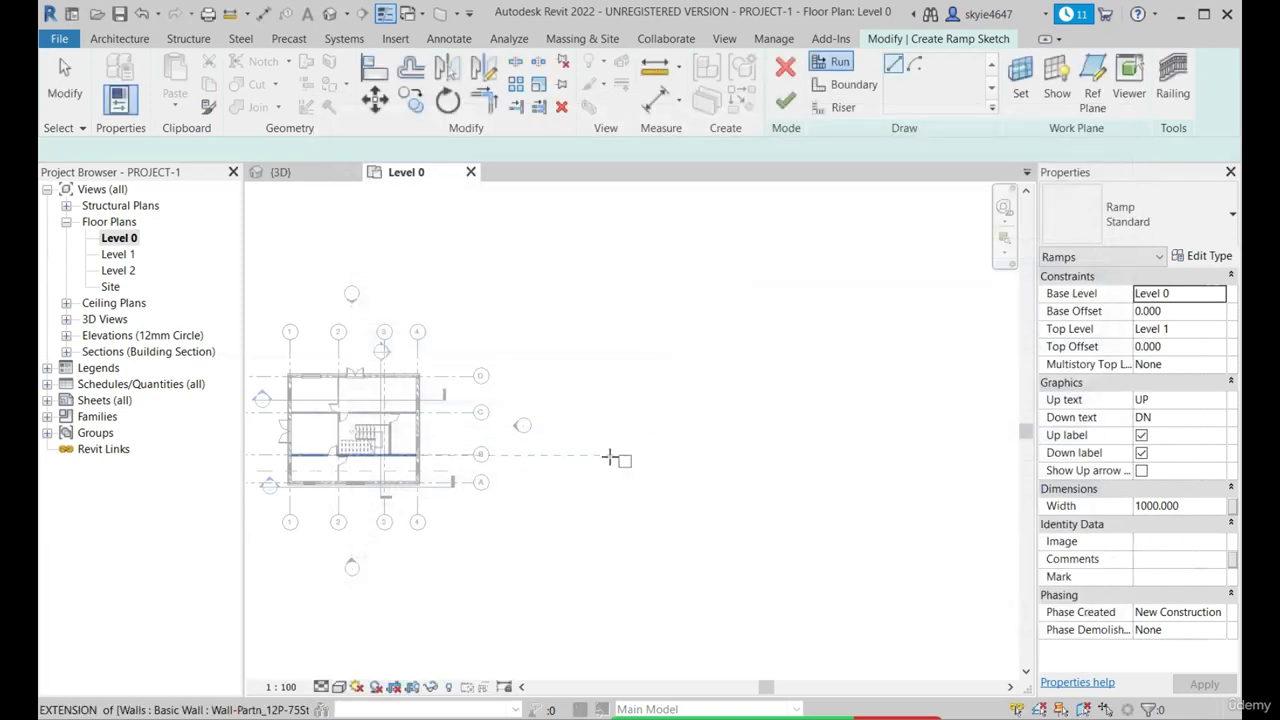
Sketch a straight vertical ramp run 12000 mm long in the open area east of grid line 4.
scroll(612, 457, up, 4)
scroll(662, 493, down, 2)
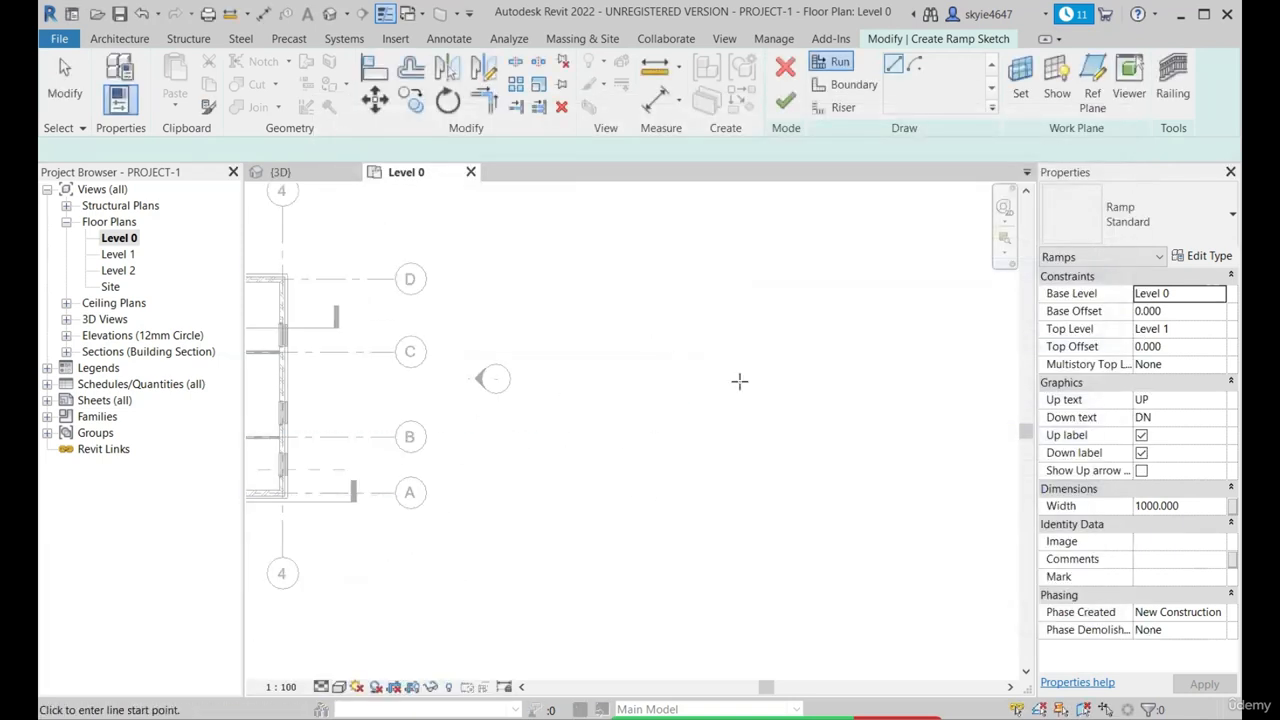
click(625, 487)
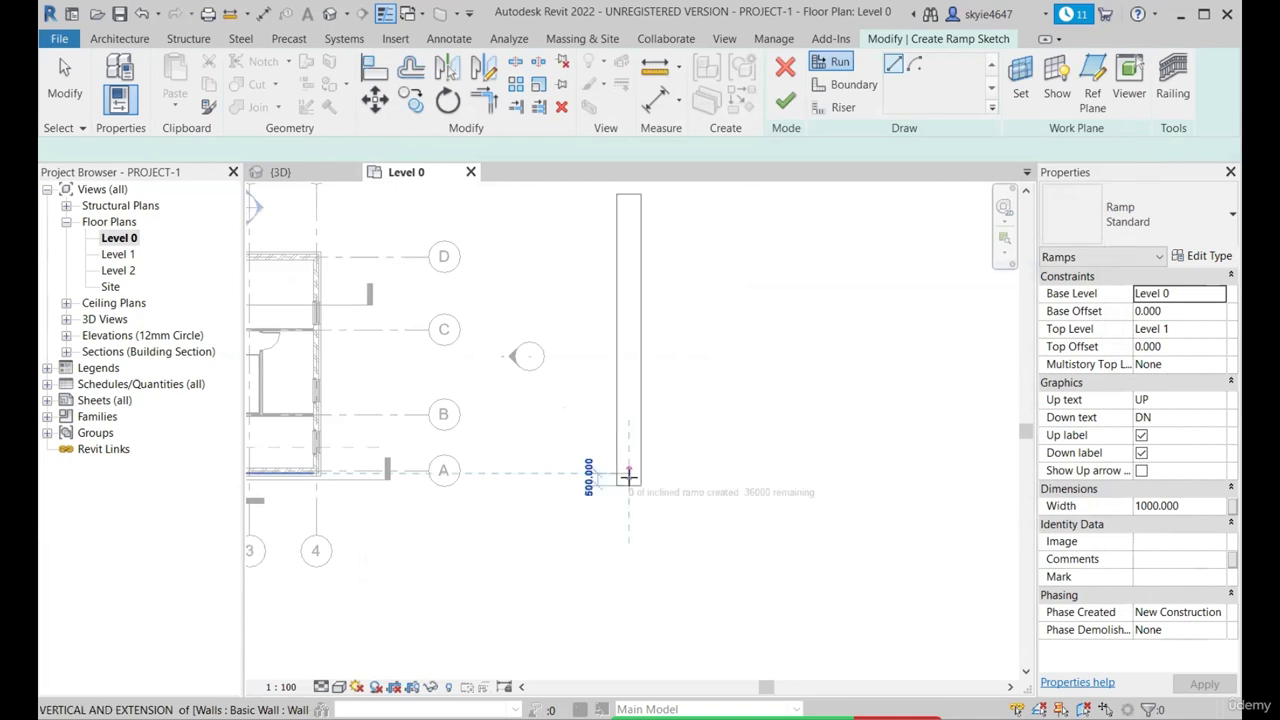
scroll(632, 540, down, 2)
scroll(630, 300, up, 3)
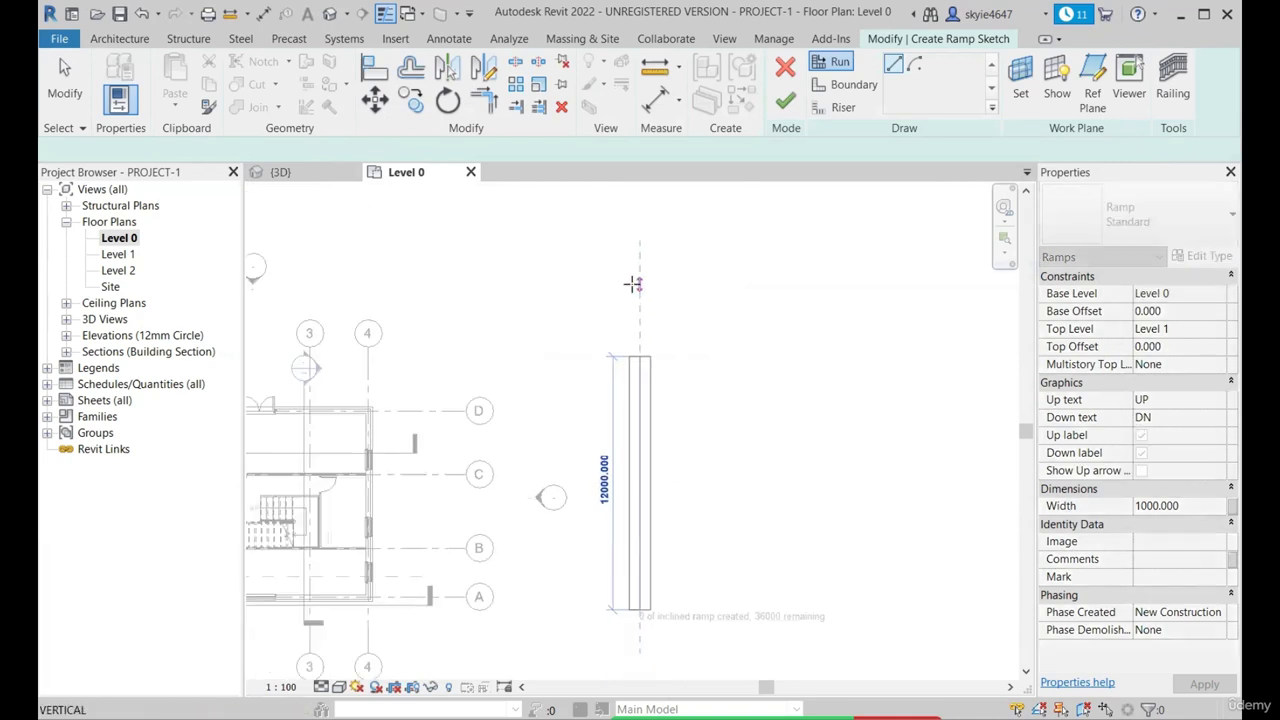
scroll(636, 285, down, 2)
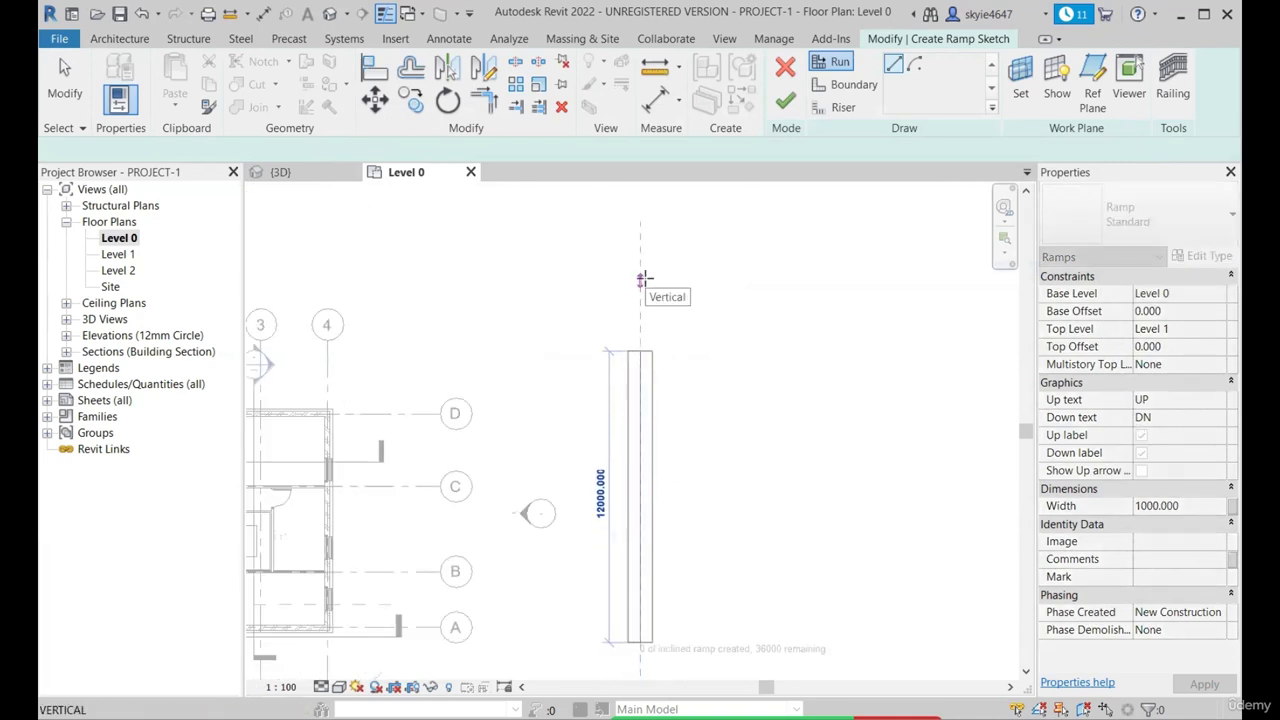
scroll(648, 318, down, 2)
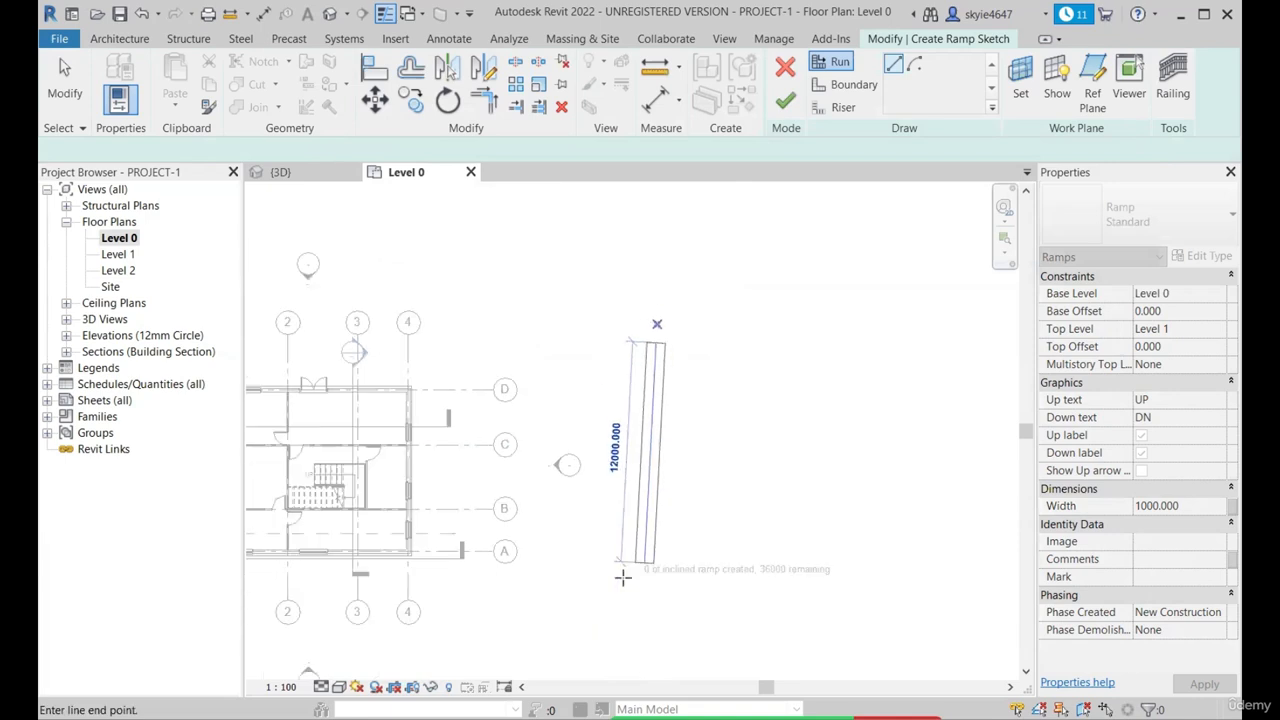
scroll(619, 584, up, 1)
scroll(630, 470, up, 2)
scroll(655, 565, down, 2)
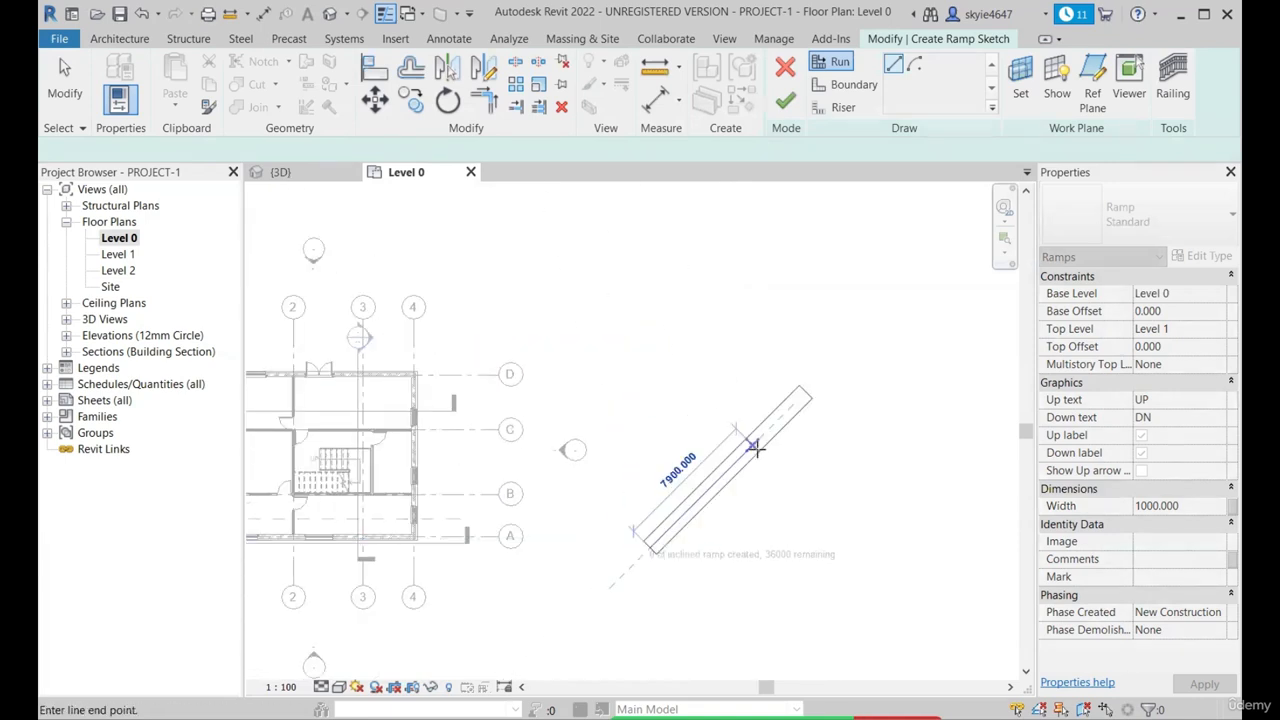
scroll(657, 450, up, 1)
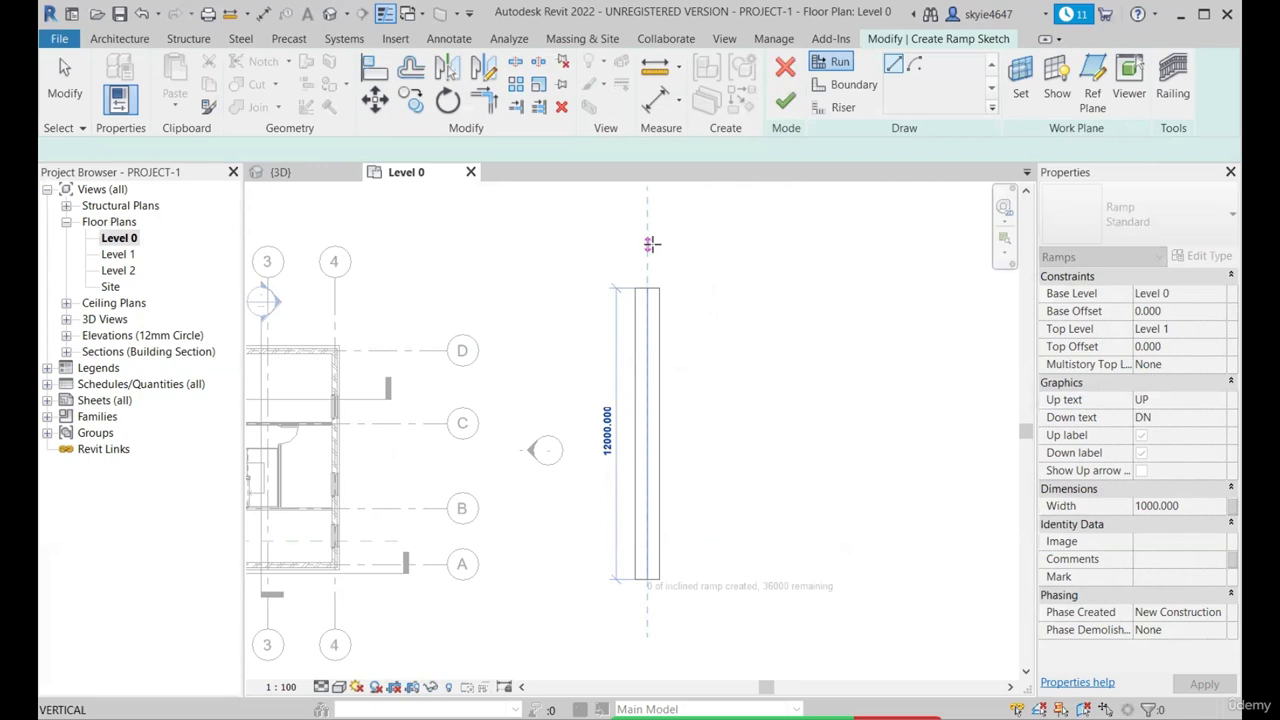
scroll(653, 357, down, 3)
scroll(658, 259, up, 3)
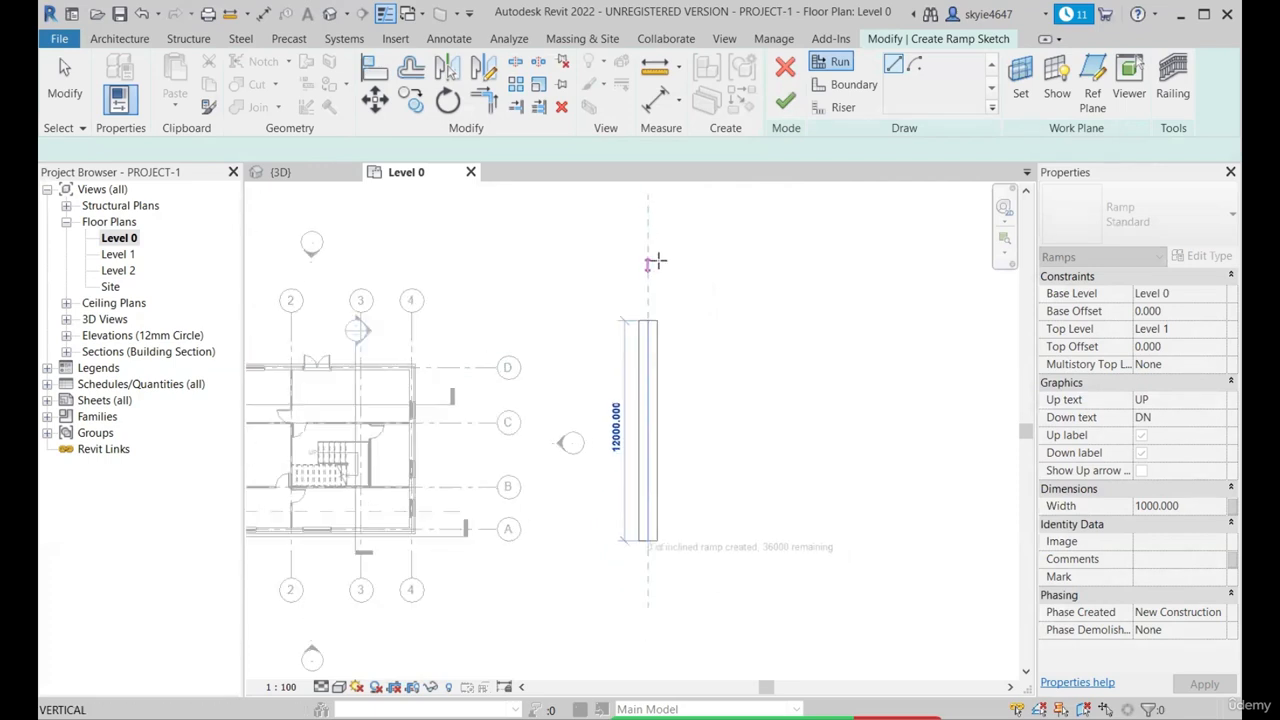
click(644, 284)
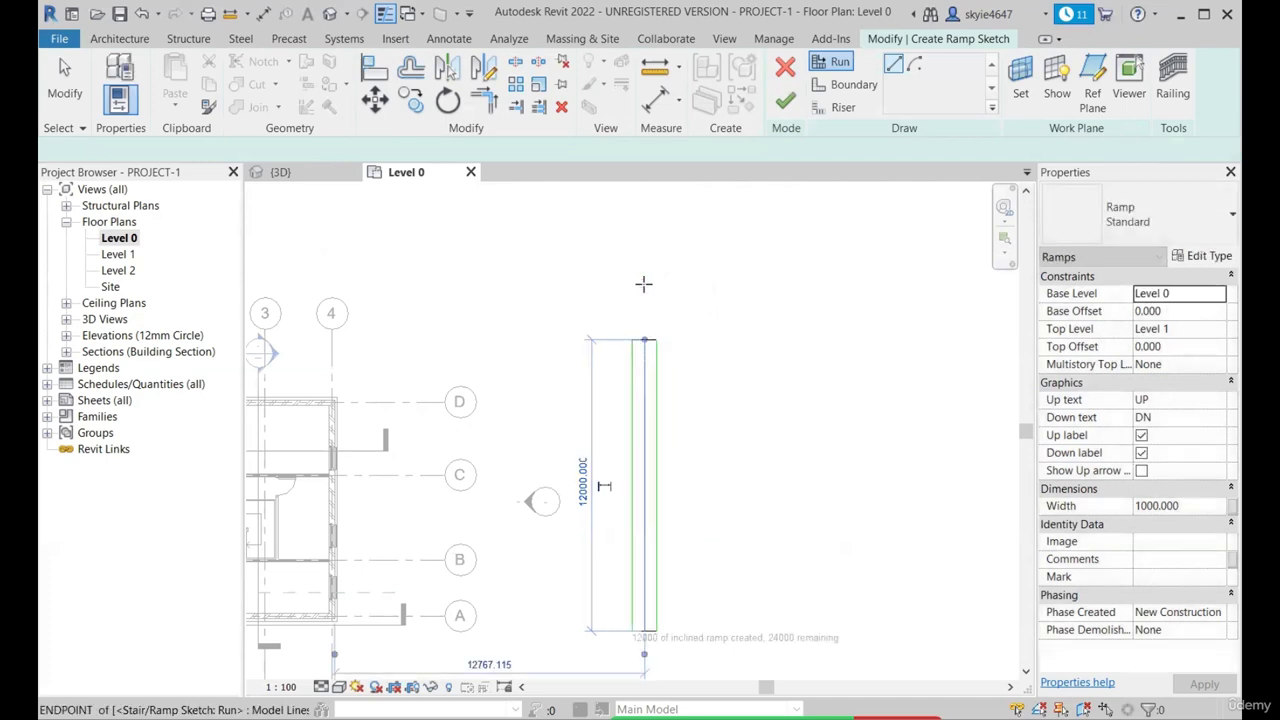
key(Escape)
Finish the ramp sketch to create the ramp from the drawn run.
scroll(670, 540, down, 2)
scroll(682, 606, up, 3)
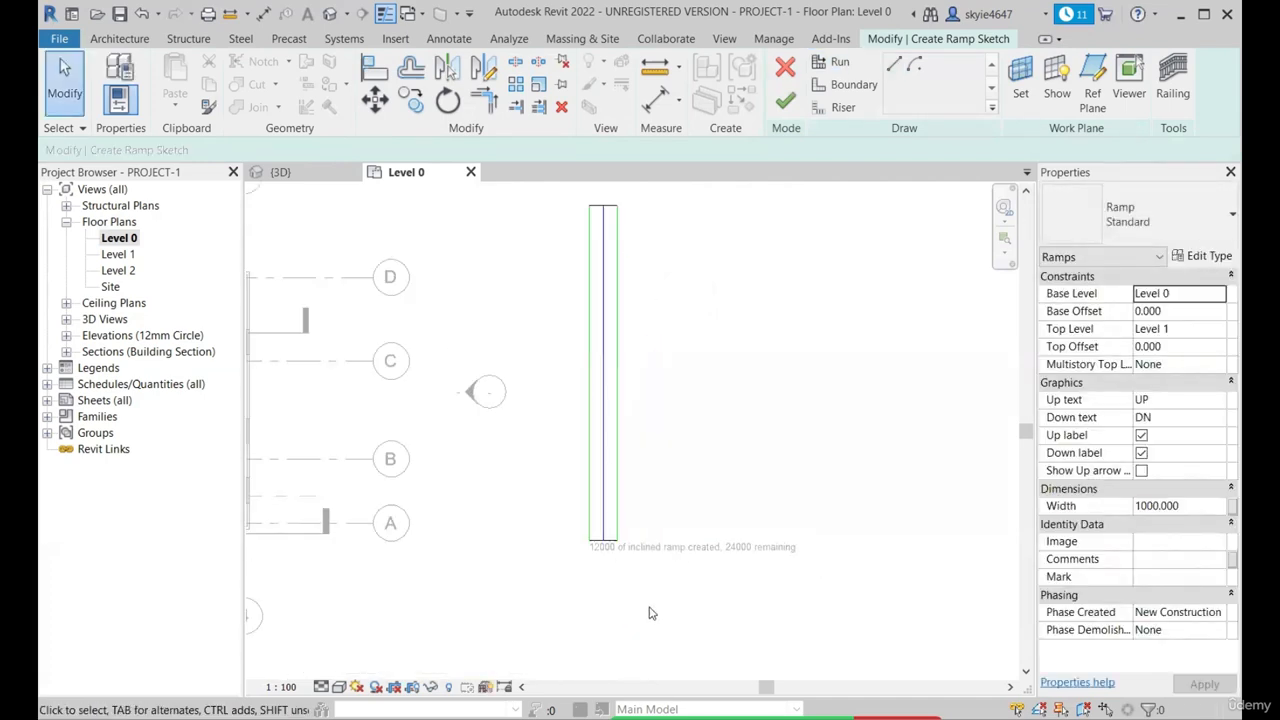
scroll(652, 611, down, 3)
scroll(638, 382, up, 5)
scroll(612, 274, down, 3)
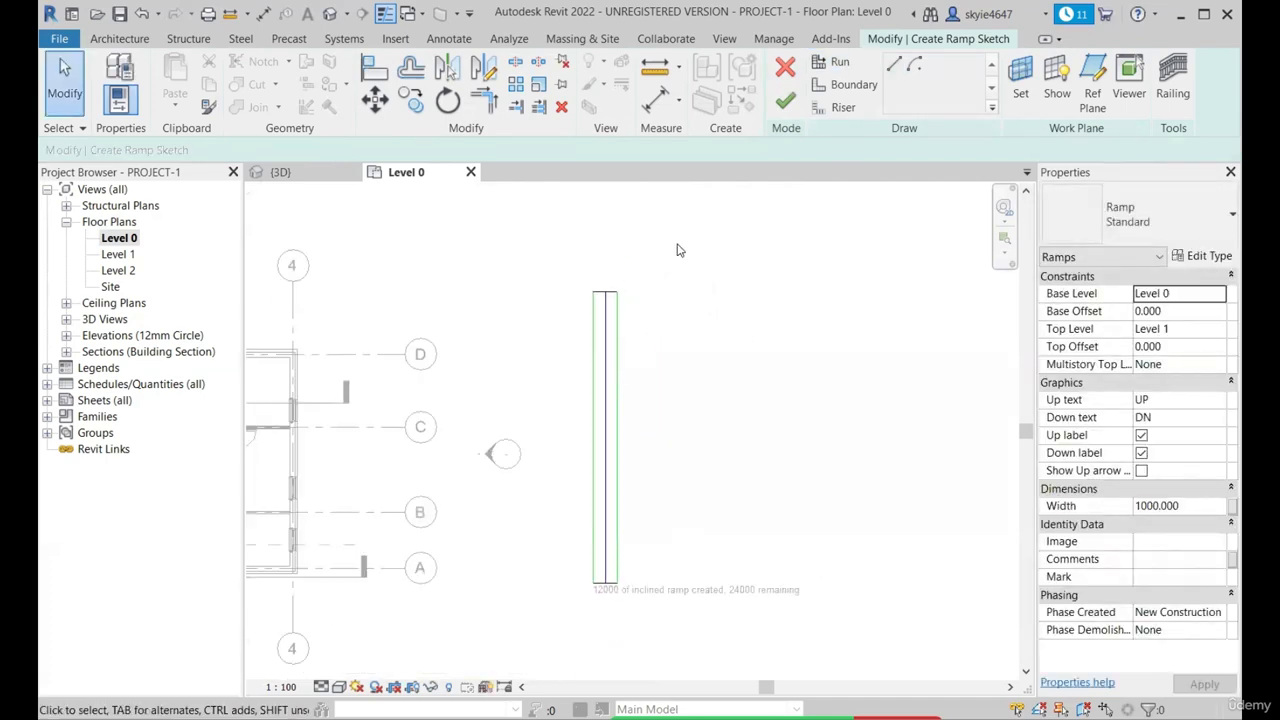
click(895, 63)
key(Escape)
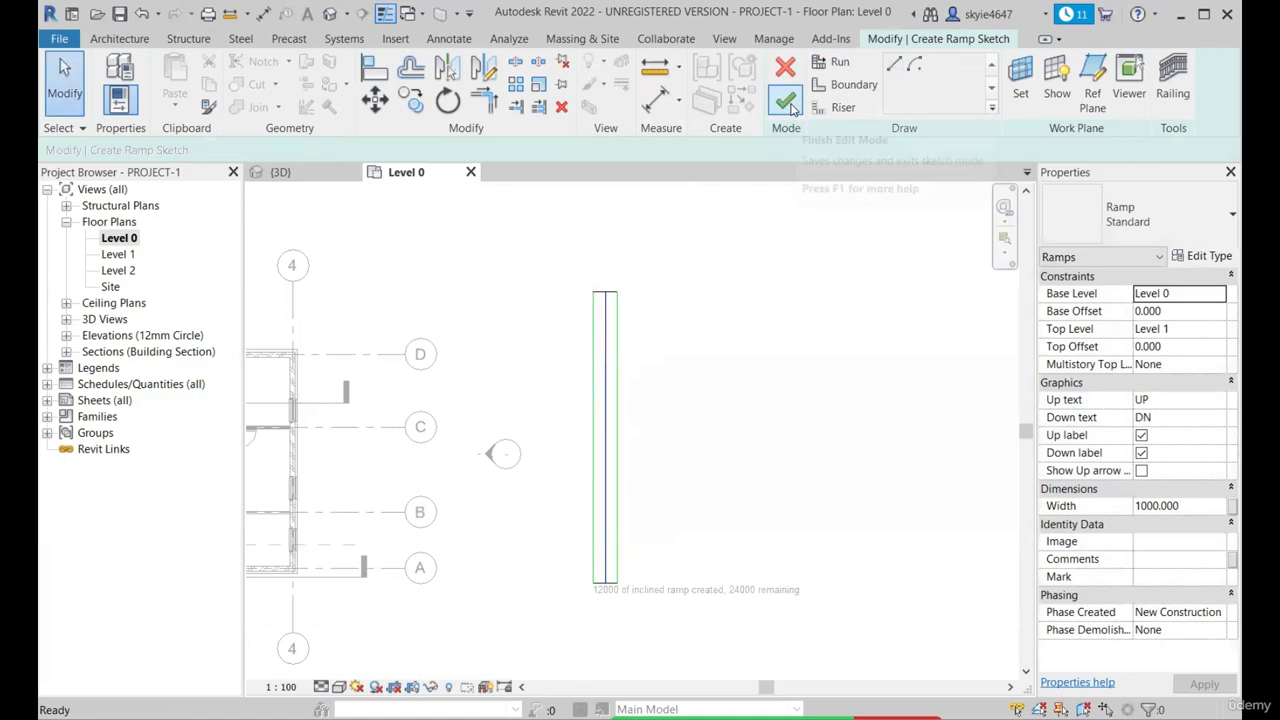
click(791, 107)
View the model in 3D from the right side and compare the ramp's height with Level 0 and Level 1.
click(303, 172)
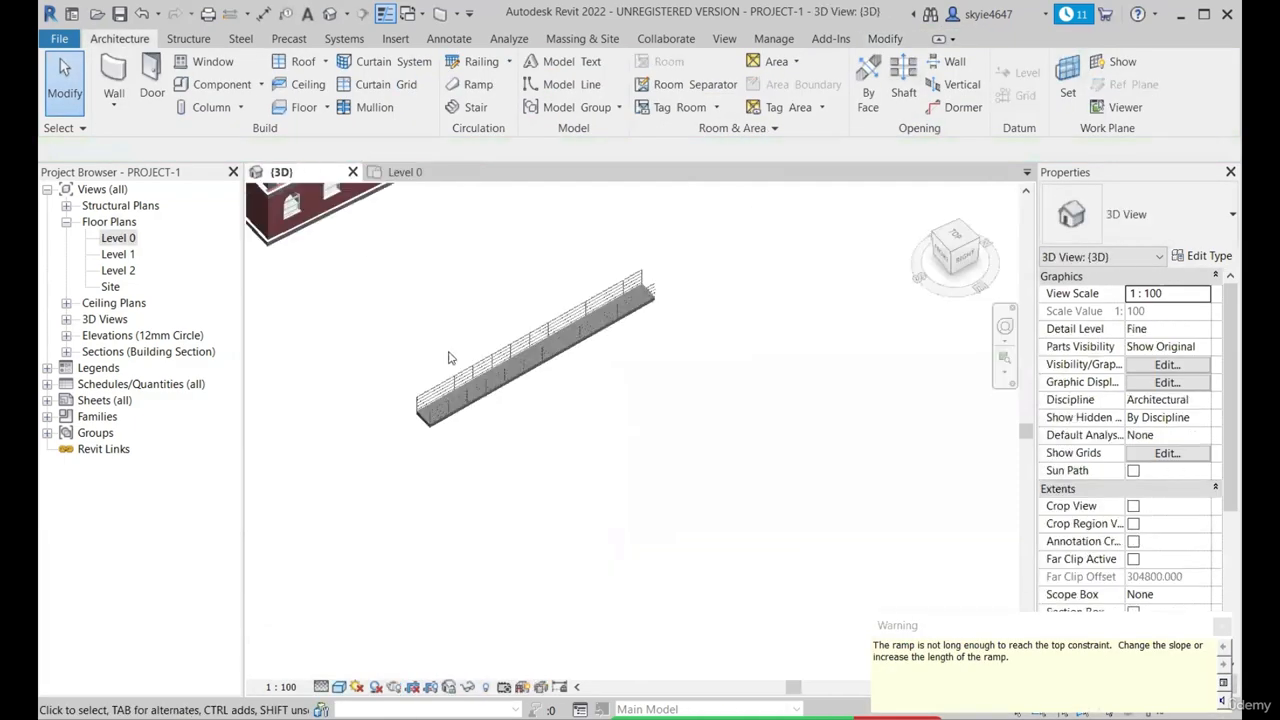
shift+middle_drag(450, 358, 562, 264)
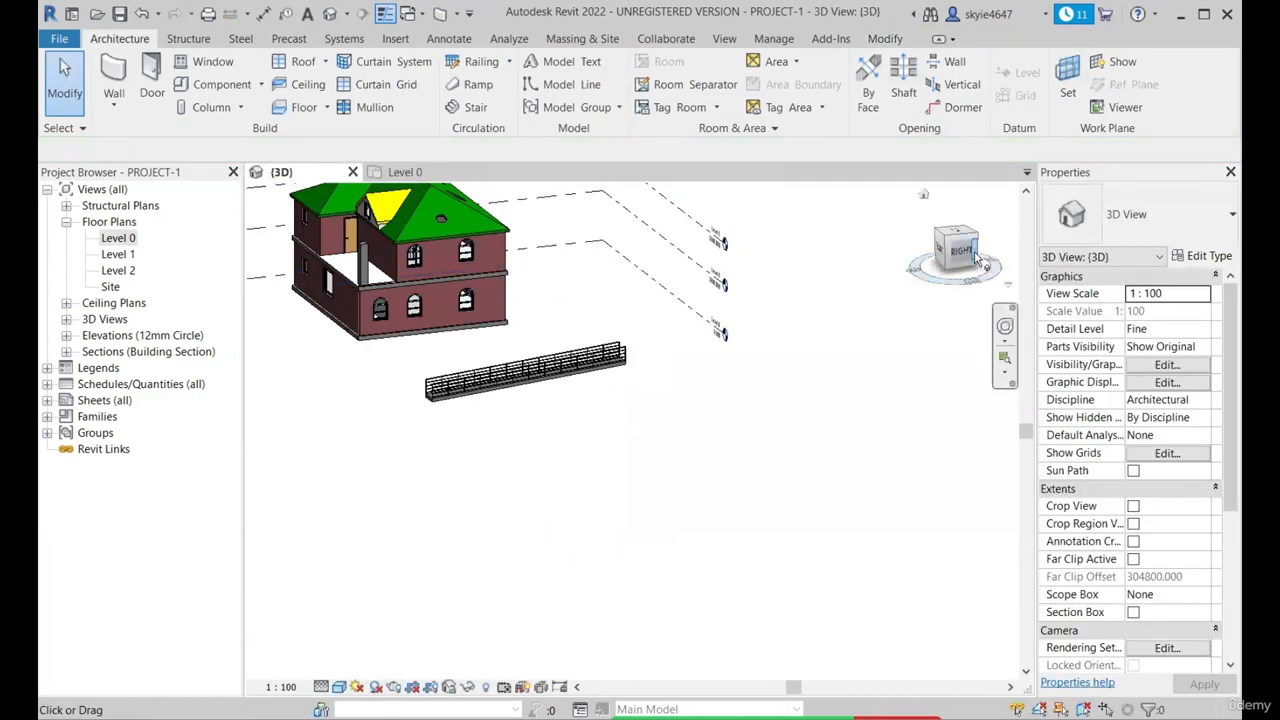
click(976, 259)
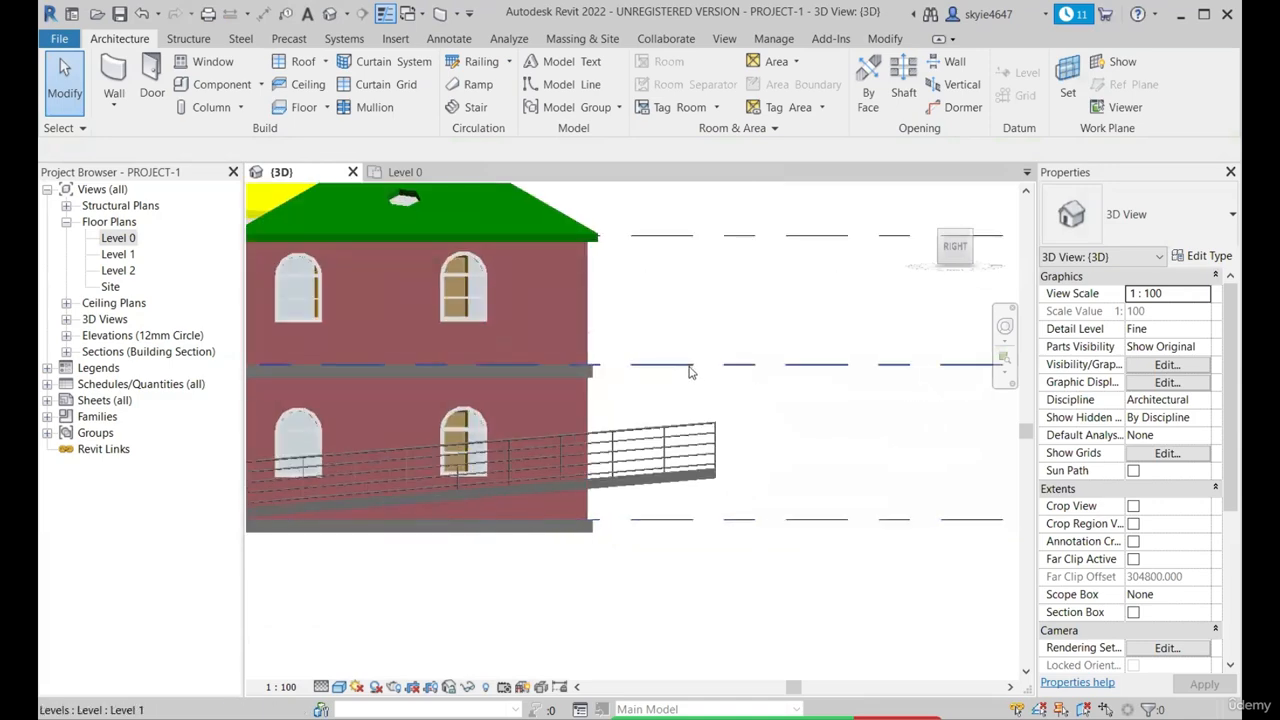
scroll(689, 372, down, 3)
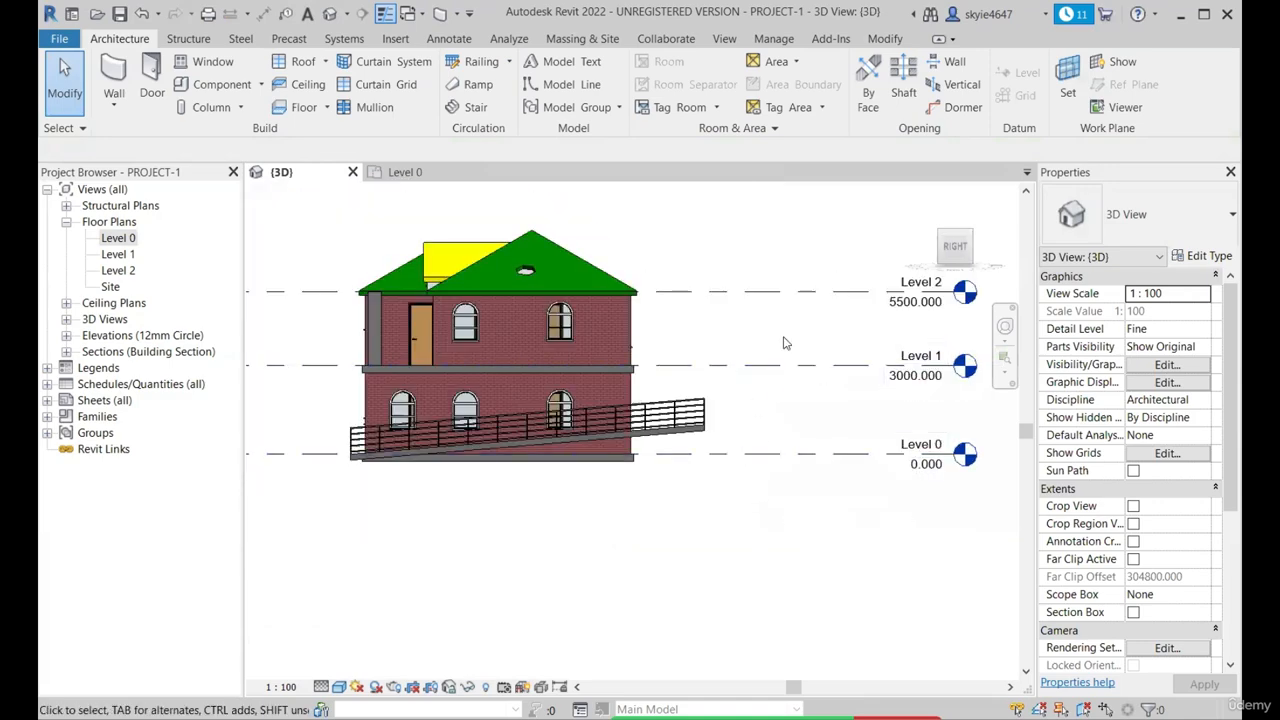
scroll(688, 430, up, 2)
scroll(687, 431, down, 2)
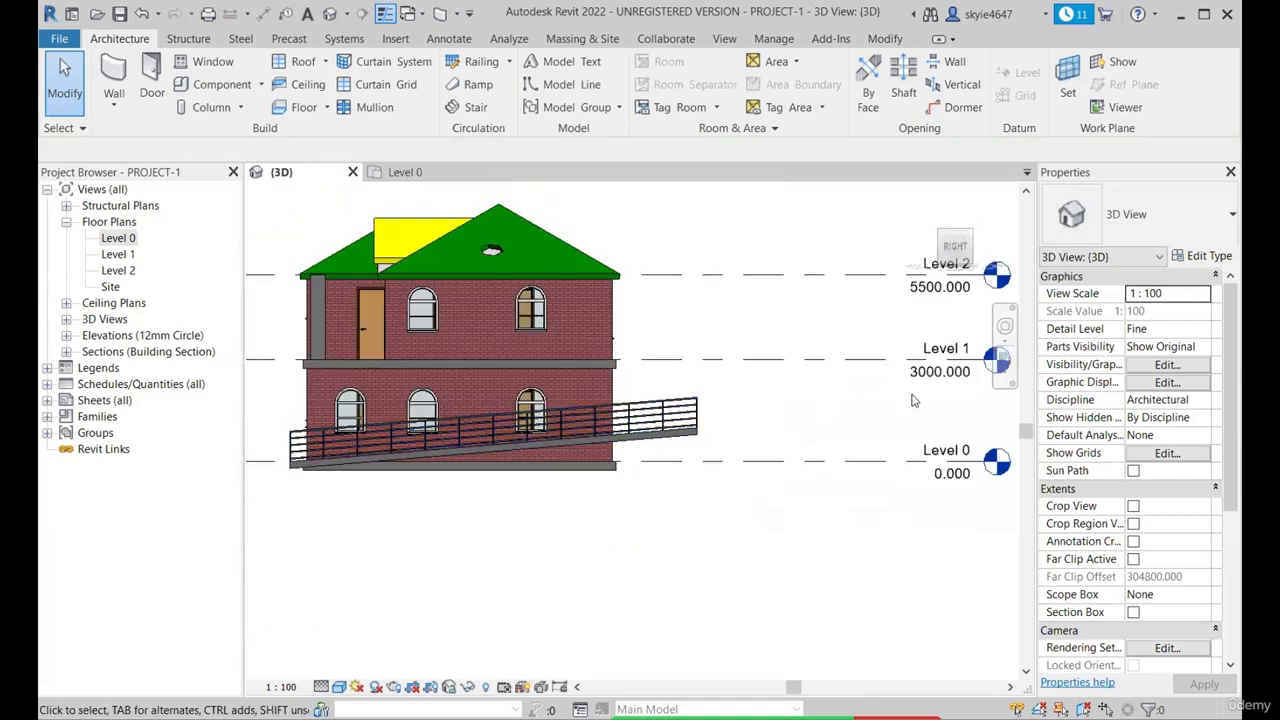
Set the selected ramp type's maximum slope (1/x) to 4 and compare the ramp's height with the levels.
scroll(695, 447, up, 3)
click(695, 447)
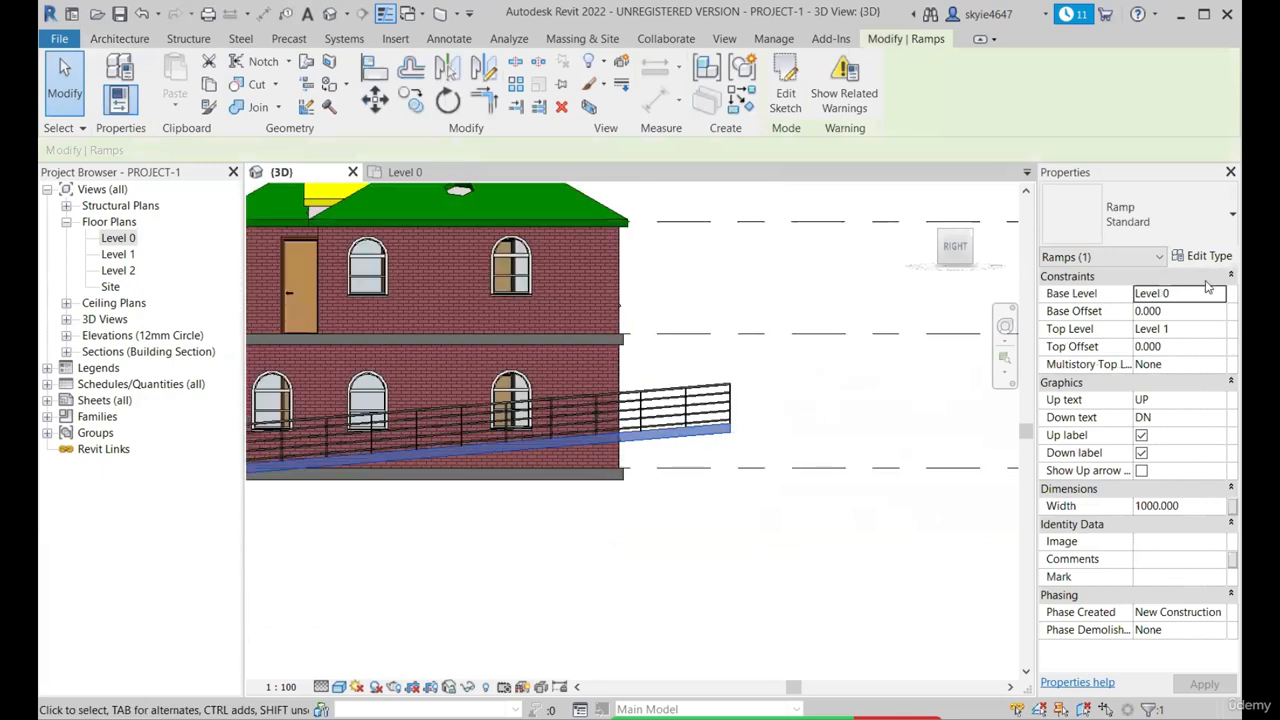
click(1206, 257)
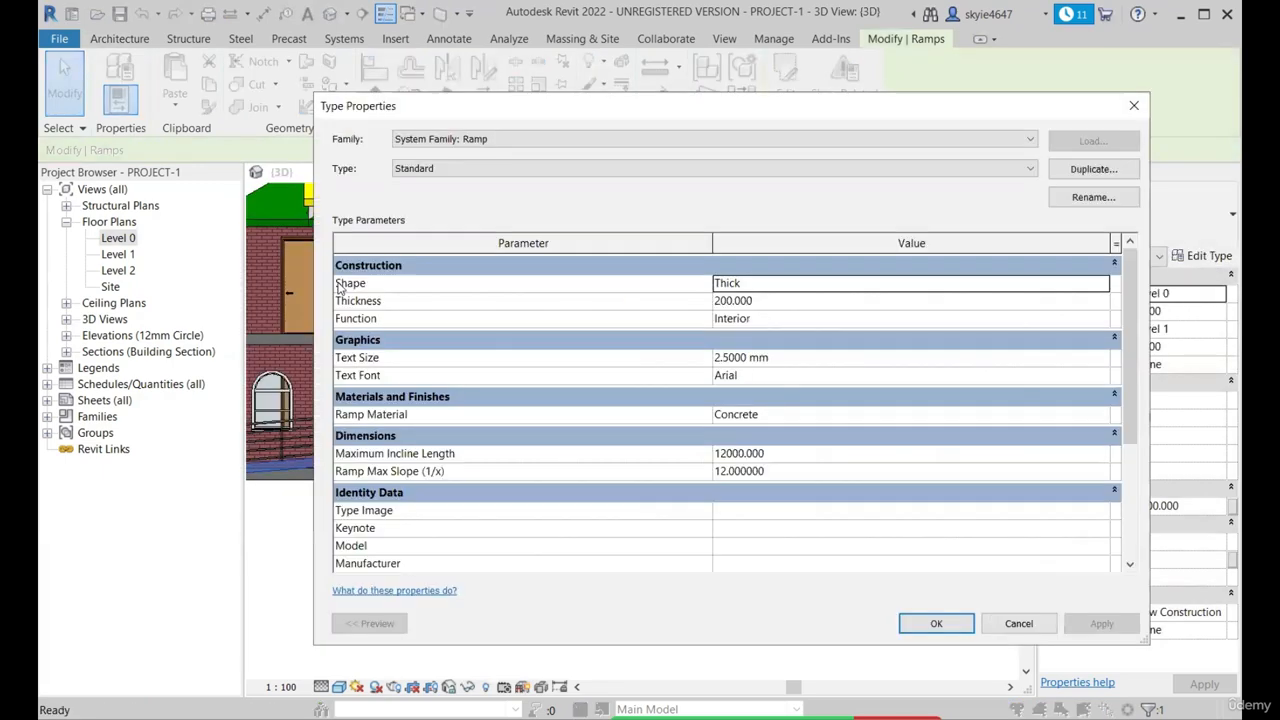
click(840, 471)
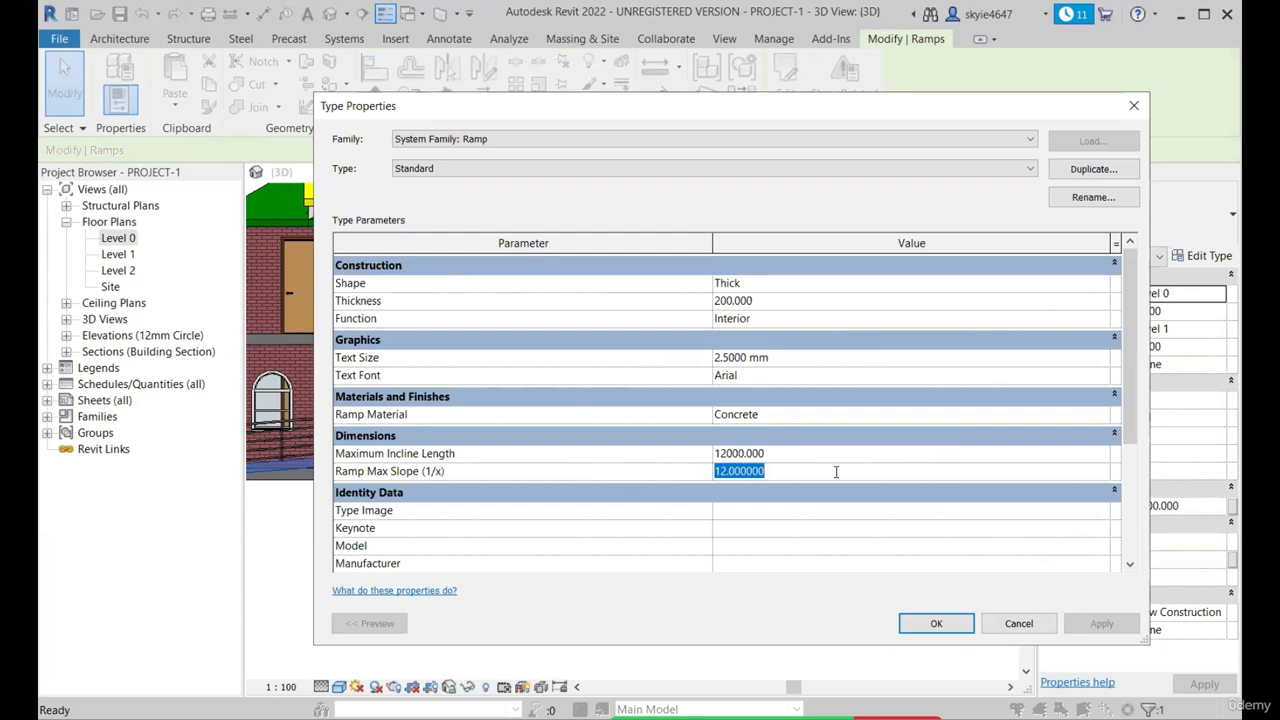
text(4)
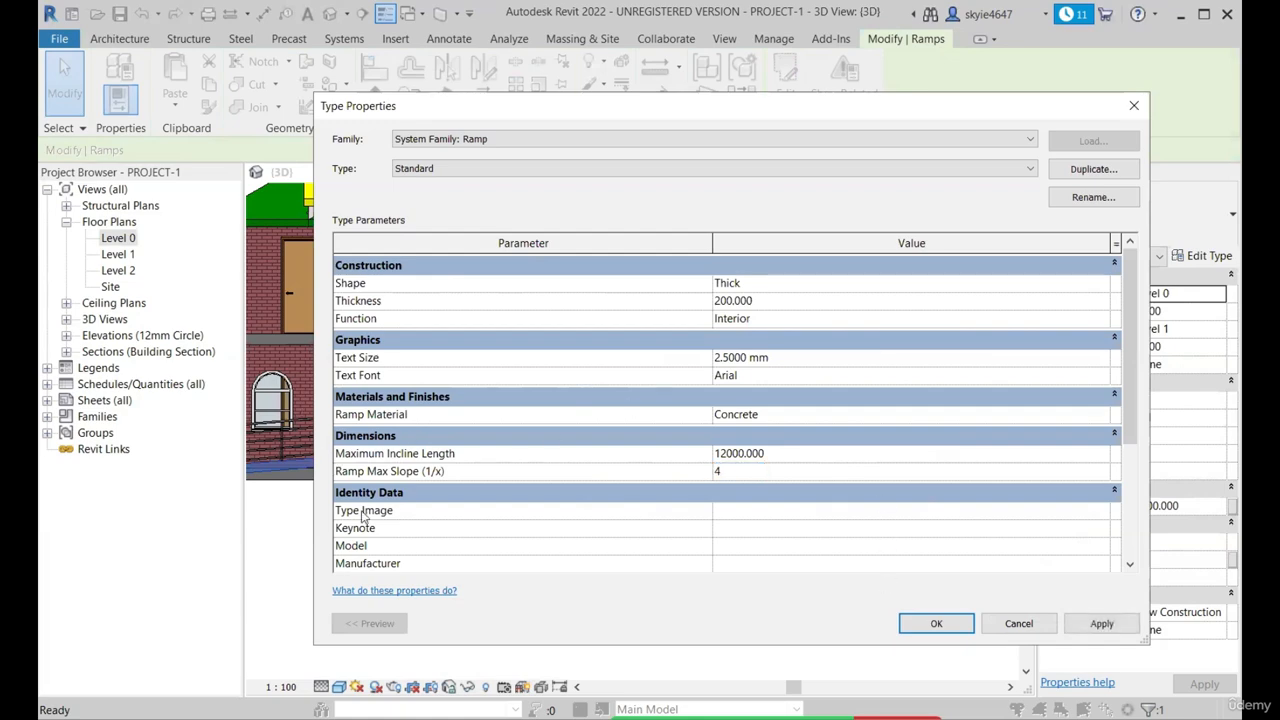
click(936, 623)
scroll(831, 398, down, 4)
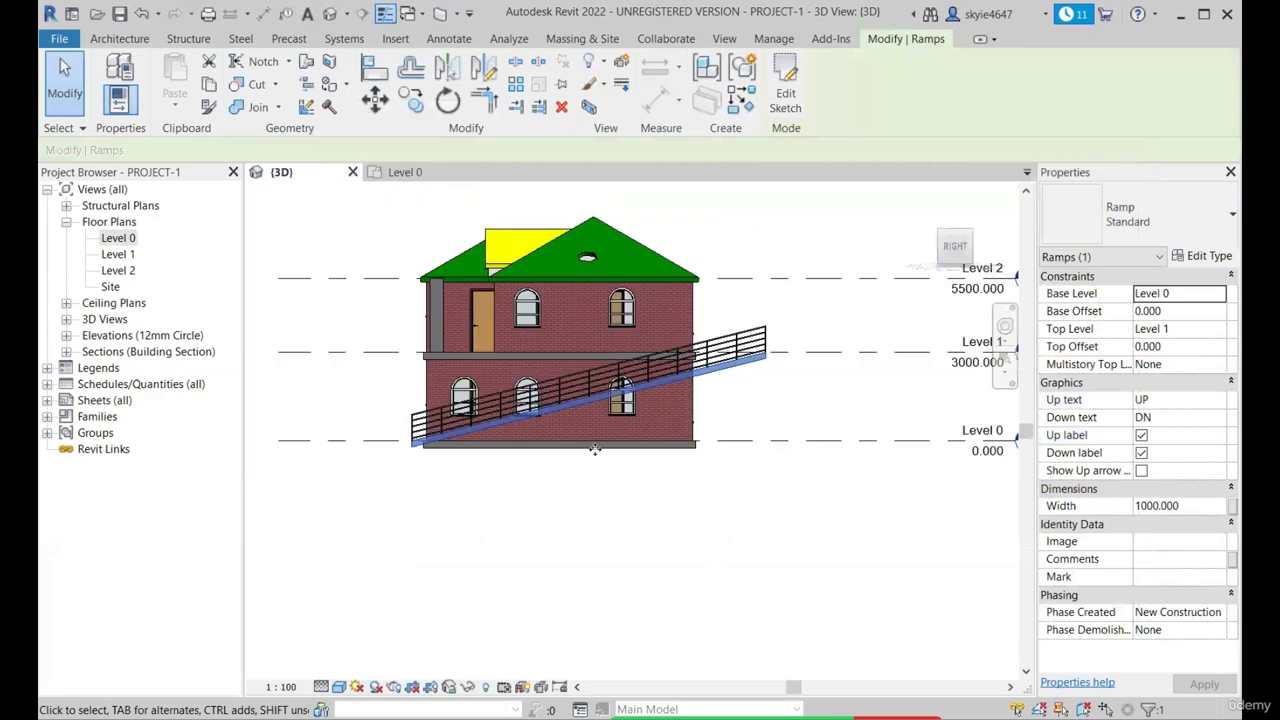
scroll(640, 430, up, 2)
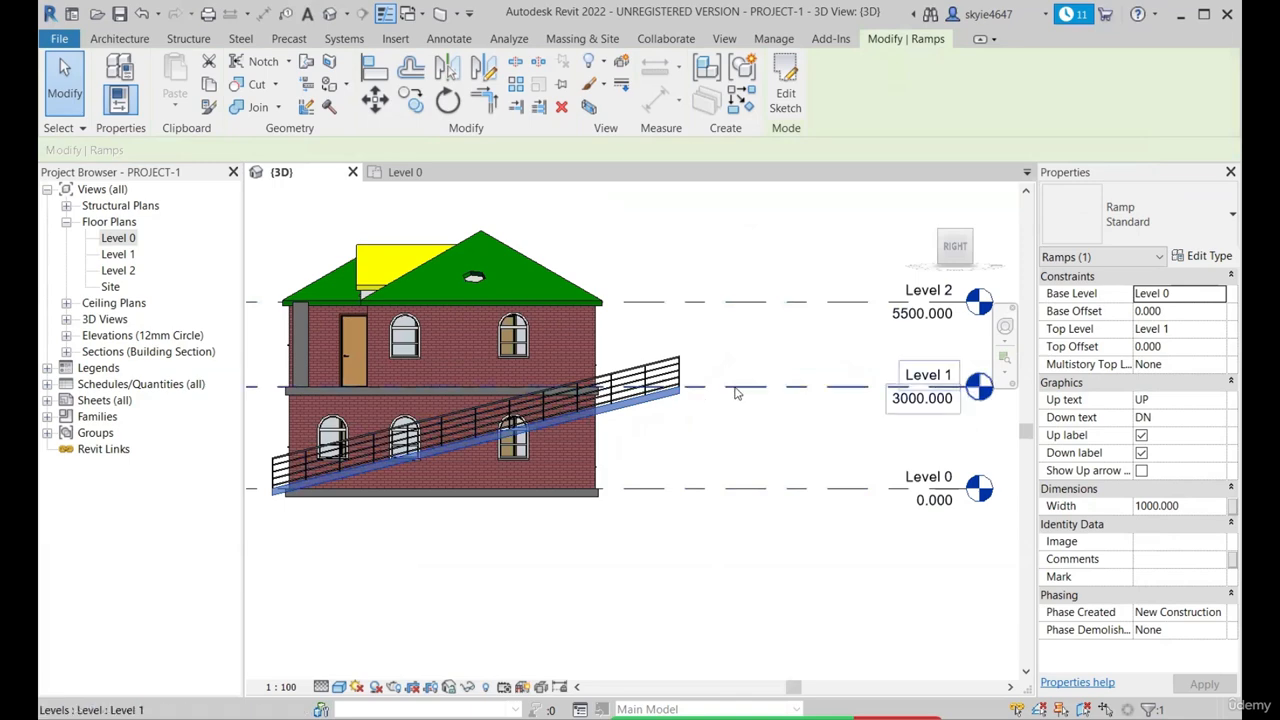
Return the ramp type's maximum slope (1/x) to 12 and apply the change to the ramp.
click(1218, 258)
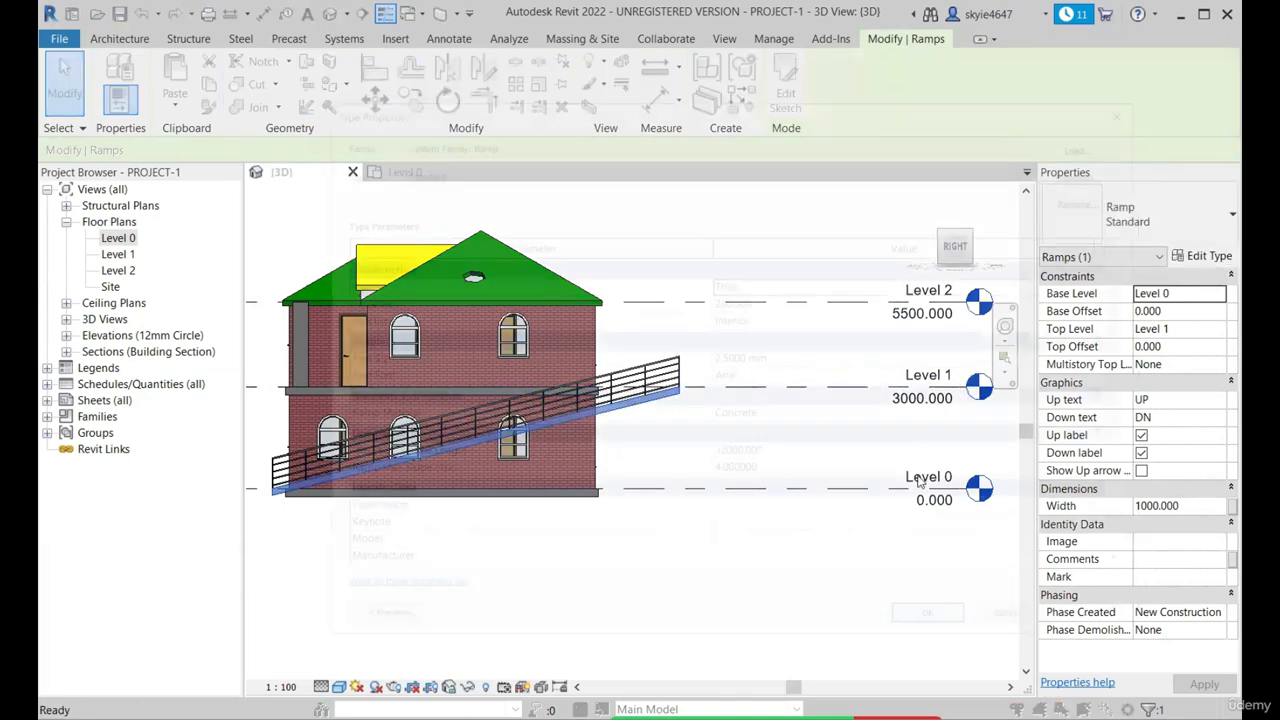
click(855, 470)
text(12)
key(Return)
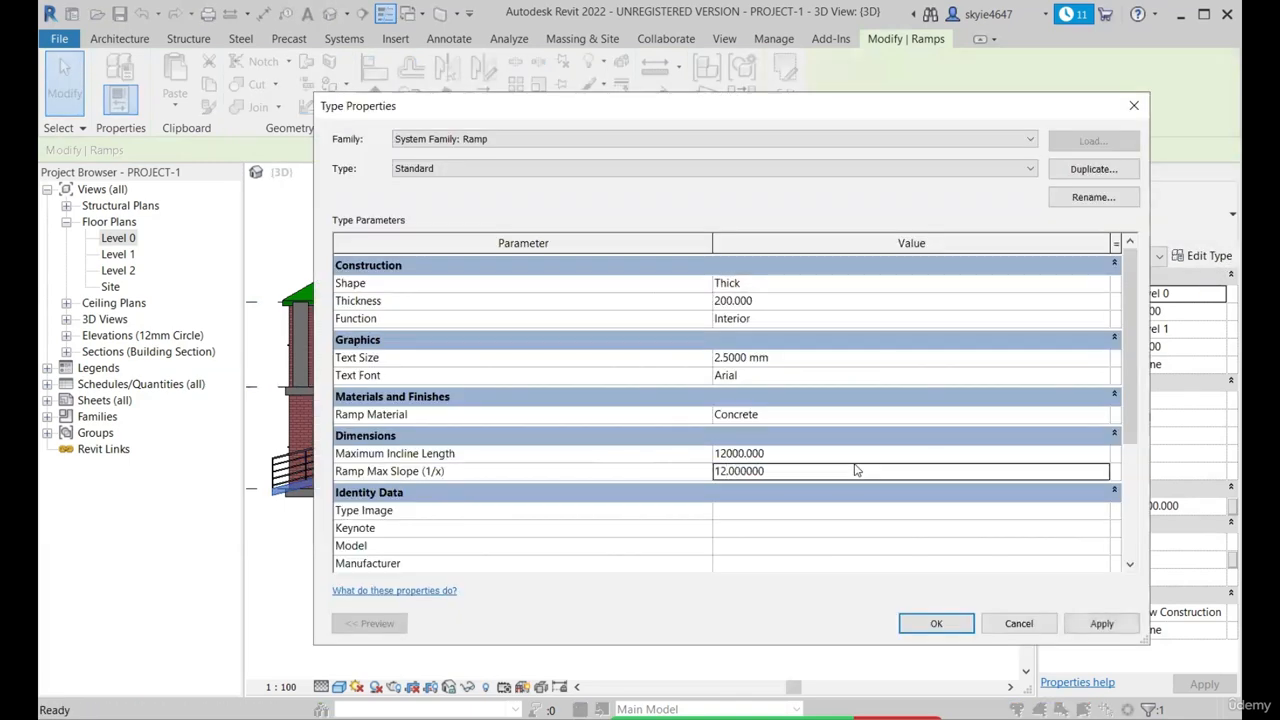
click(936, 623)
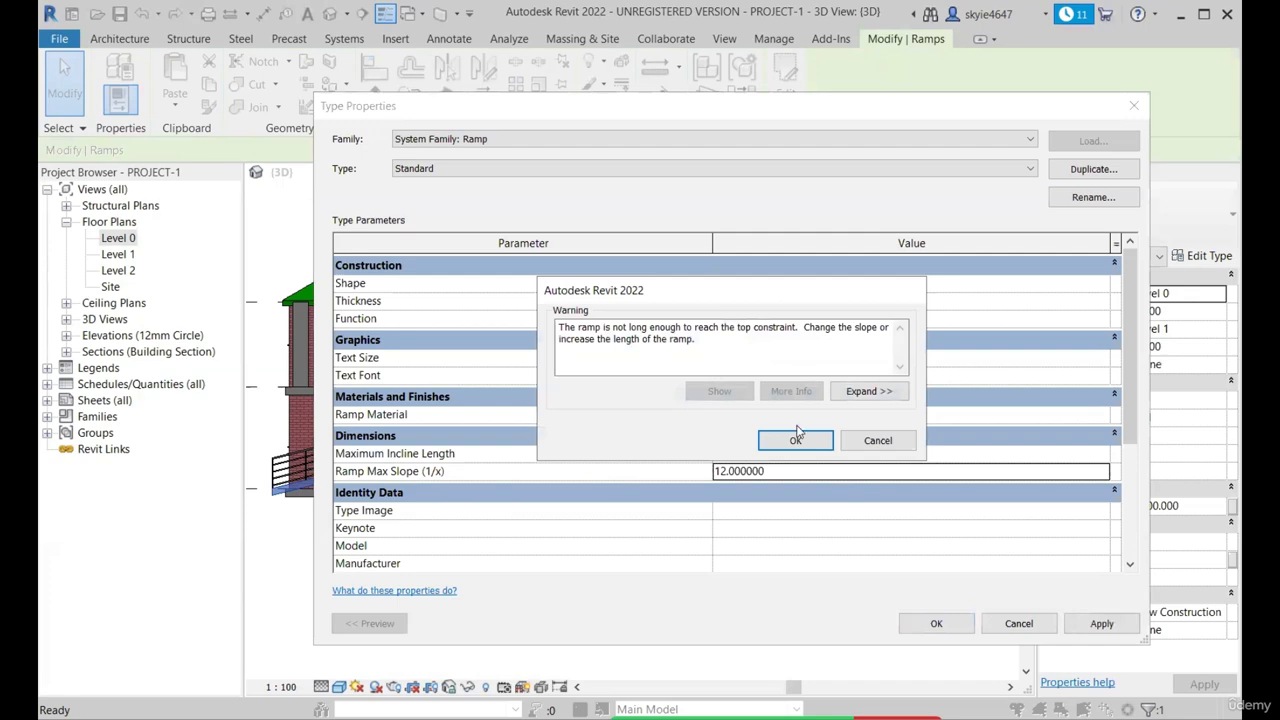
click(798, 437)
scroll(775, 446, down, 2)
scroll(717, 474, up, 3)
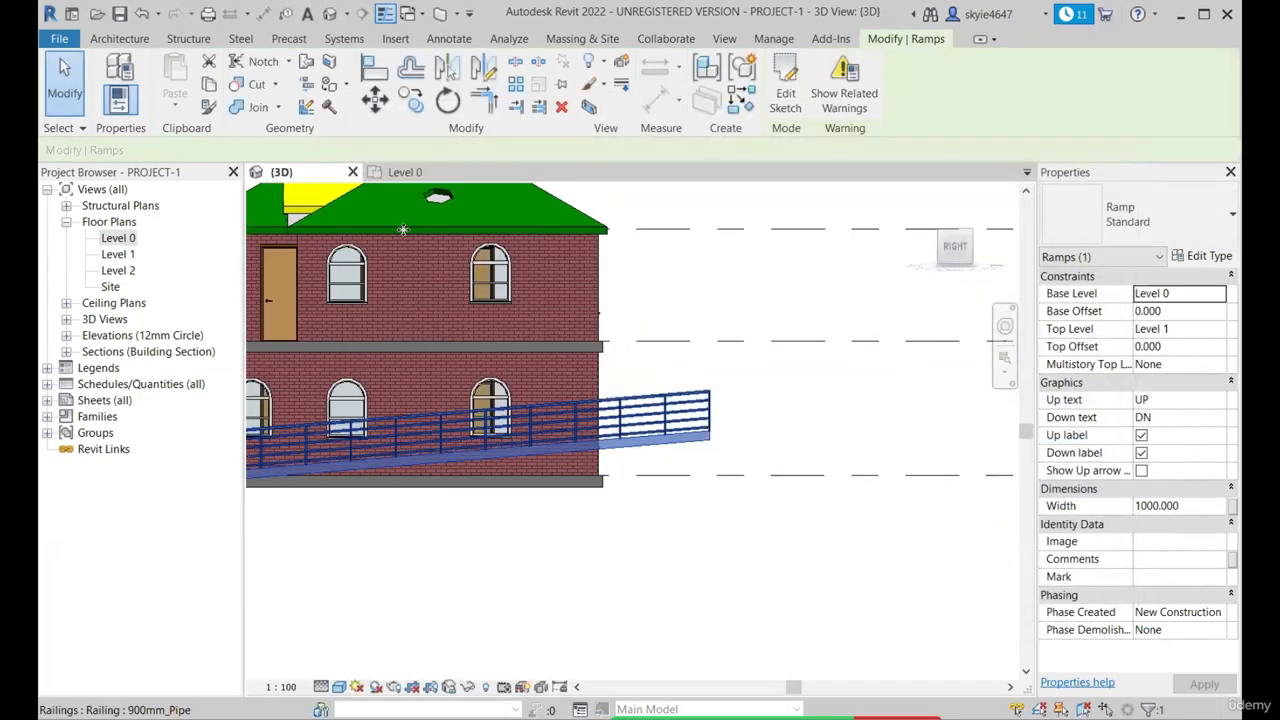
Edit the ramp's sketch in the Level 0 plan and add a second parallel run 12000 mm long east of the first.
click(405, 172)
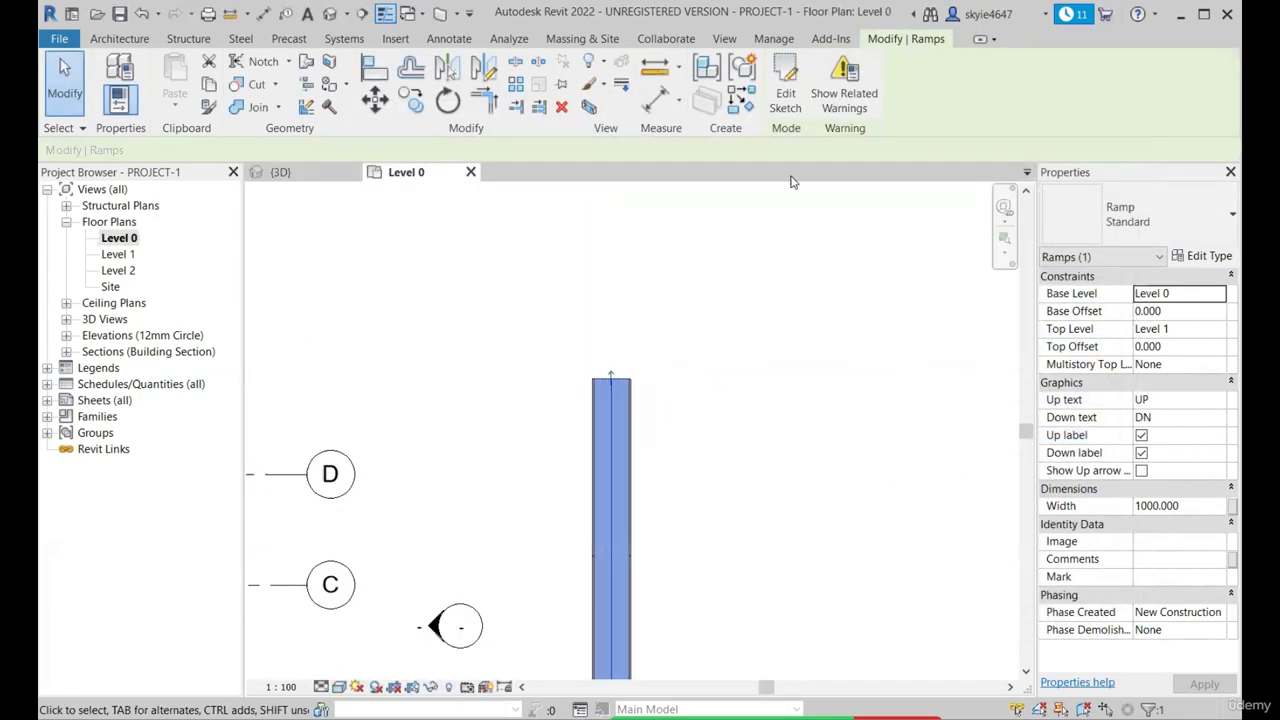
click(785, 93)
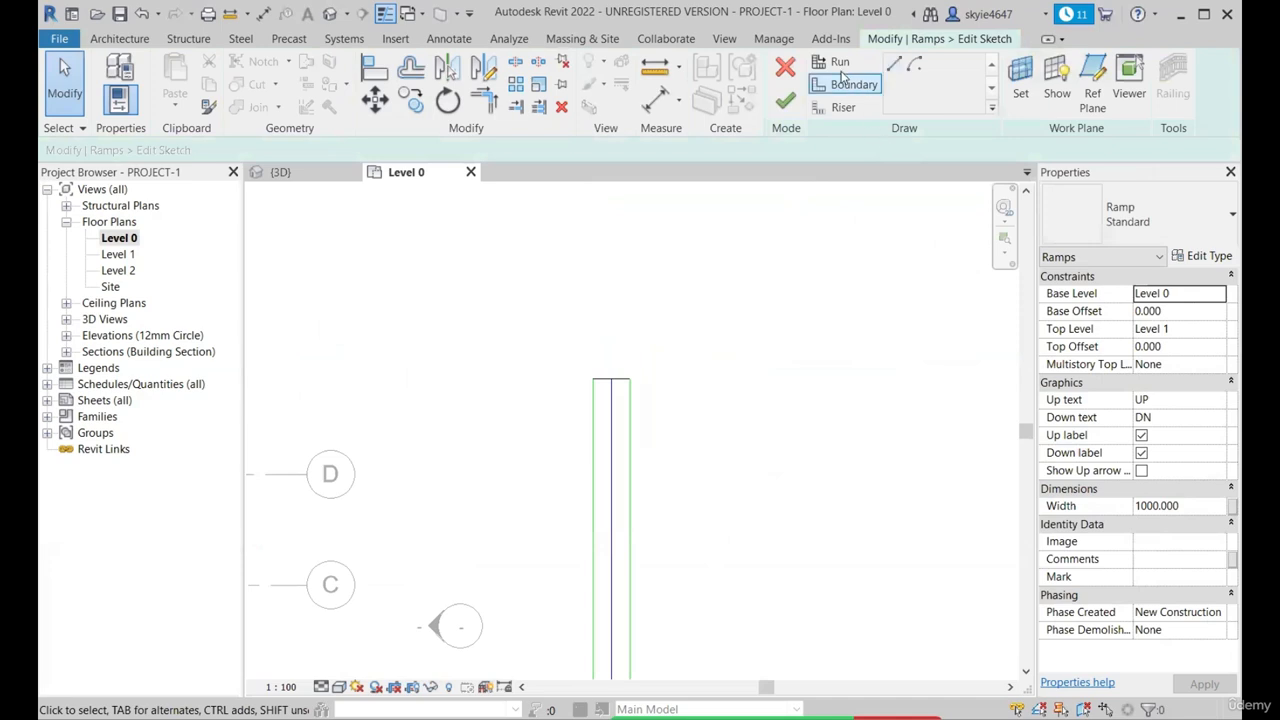
click(840, 61)
click(715, 379)
scroll(700, 370, down, 3)
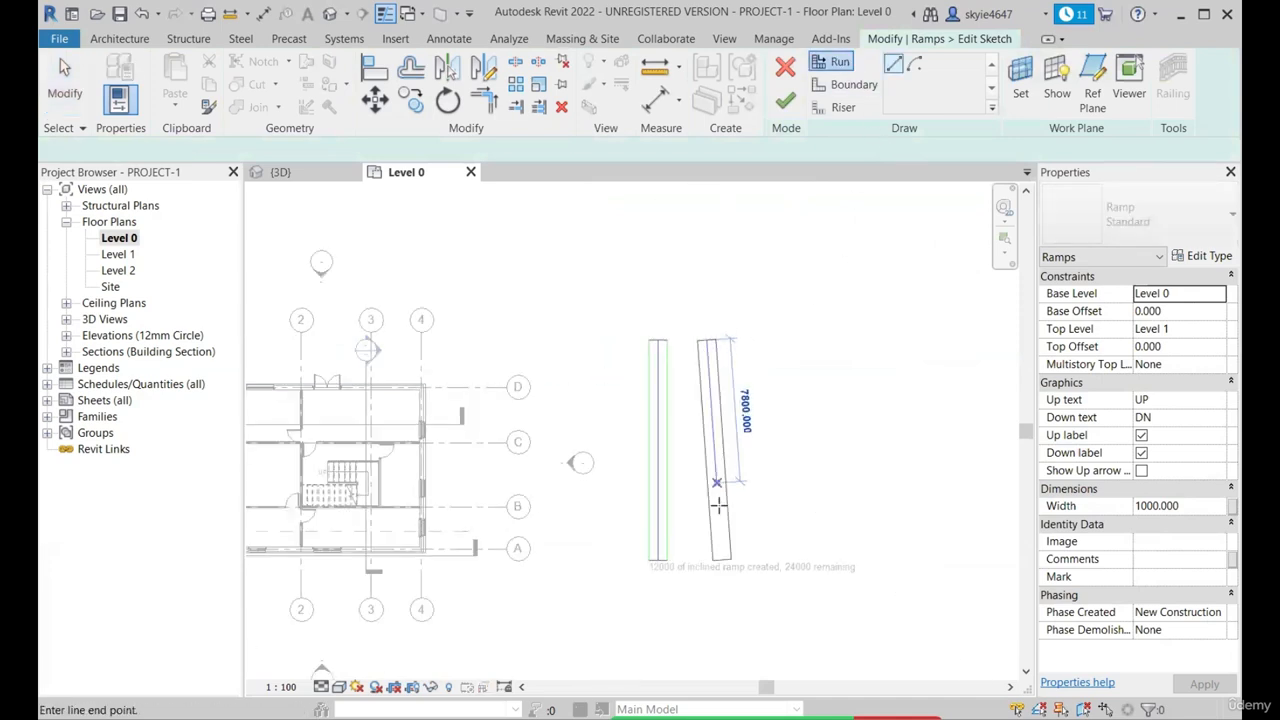
click(716, 556)
scroll(714, 553, up, 3)
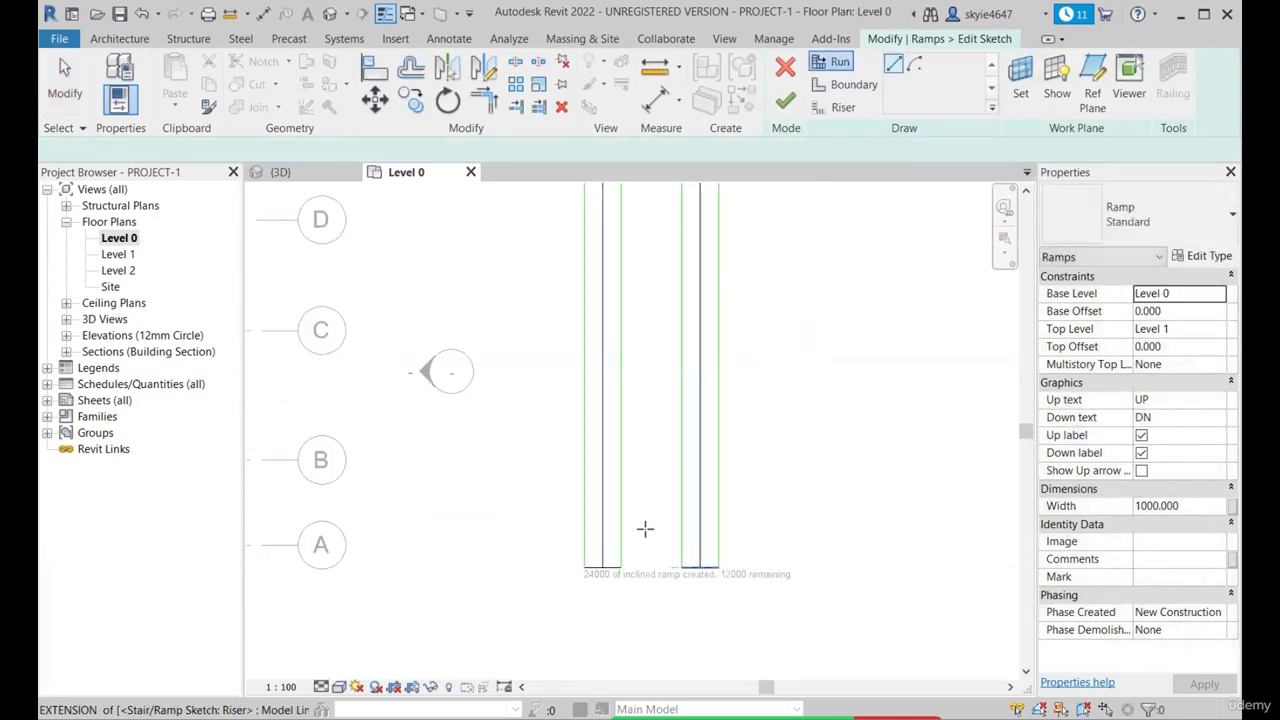
key(Escape)
Check the landing joining the two runs at their north ends and finish the ramp sketch.
scroll(683, 512, down, 3)
scroll(675, 508, up, 4)
middle_drag(658, 338, 638, 600)
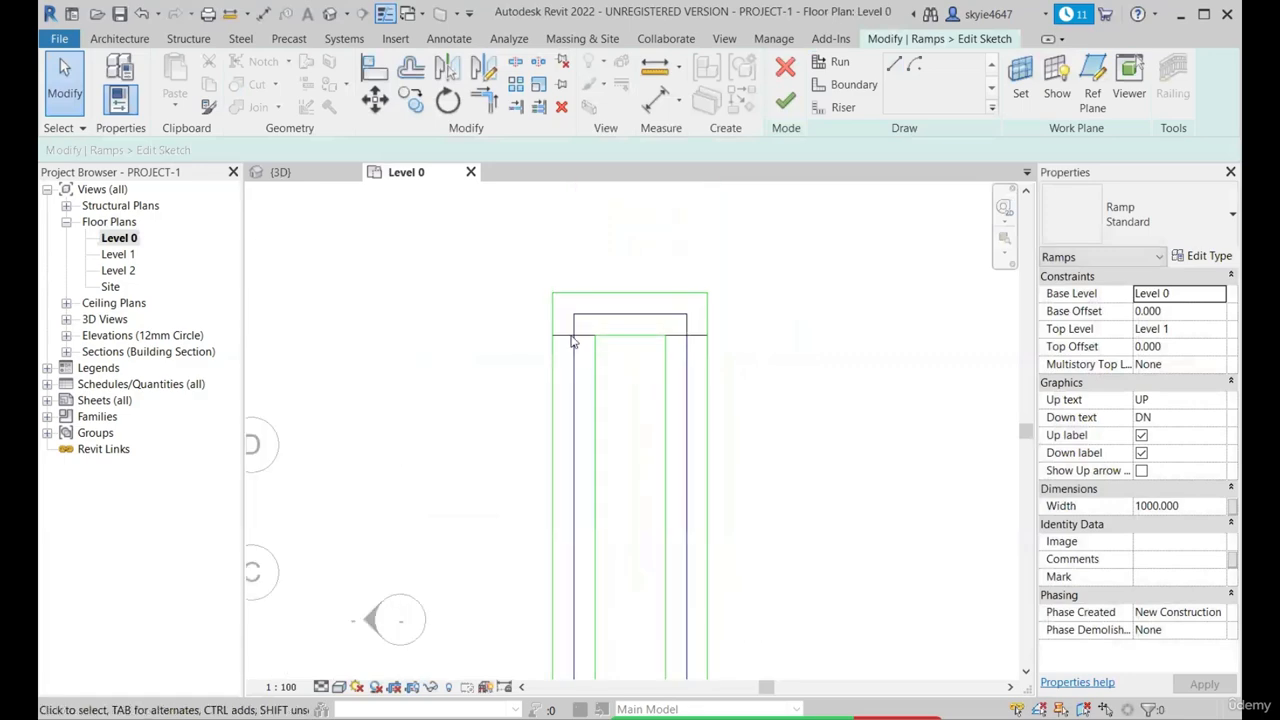
click(785, 100)
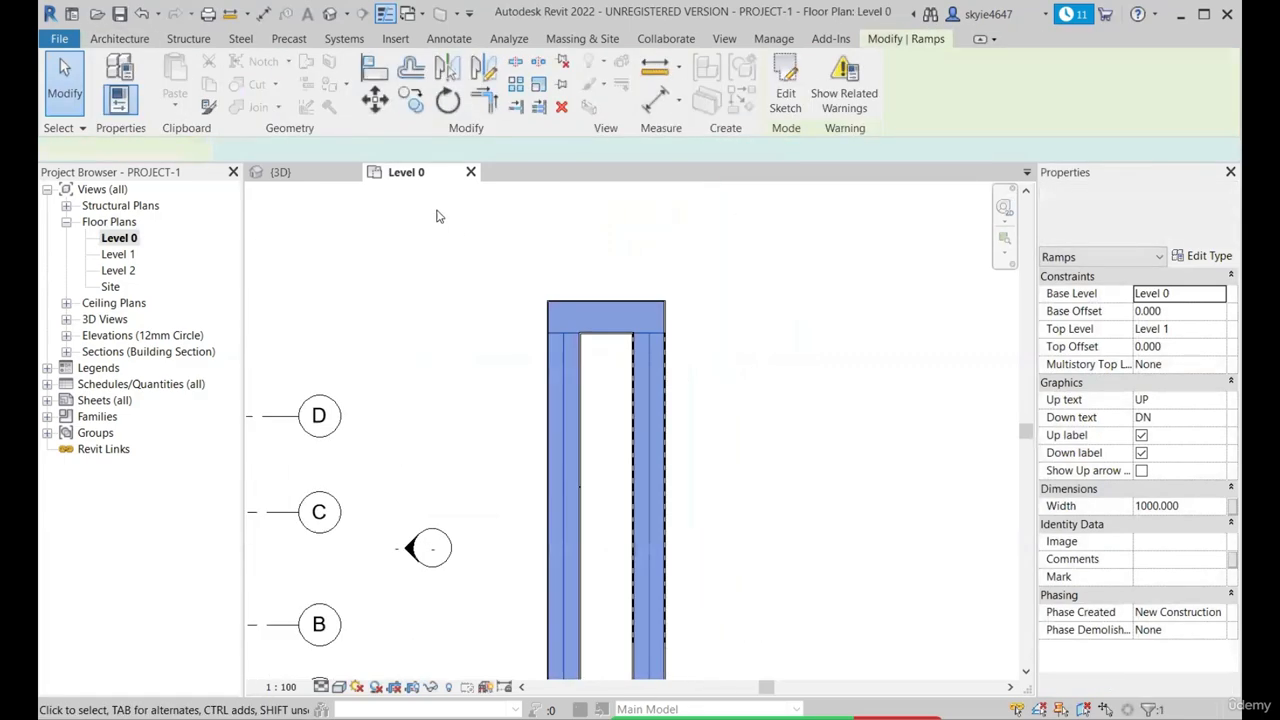
View the two-run ramp in 3D from the right side and compare its height with the levels.
click(281, 172)
shift+middle_drag(686, 486, 640, 362)
scroll(700, 290, down, 3)
click(957, 250)
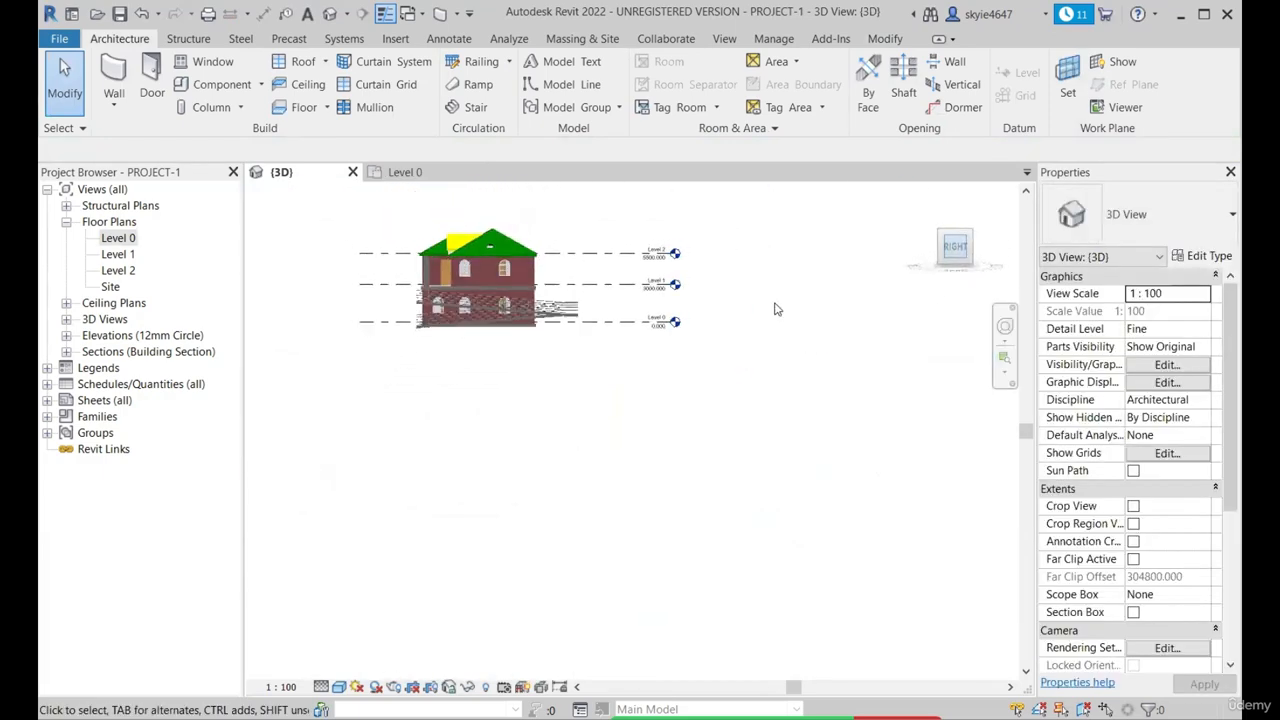
scroll(659, 441, up, 4)
scroll(706, 467, down, 2)
Orbit around the ramp in 3D to examine its two runs, landing and railings relative to Level 0 and Level 1.
shift+middle_drag(716, 472, 862, 566)
scroll(800, 574, up, 4)
scroll(740, 565, down, 3)
shift+middle_drag(775, 605, 860, 690)
scroll(767, 570, up, 4)
scroll(600, 500, down, 3)
shift+middle_drag(629, 571, 712, 600)
scroll(666, 457, up, 3)
scroll(671, 430, down, 3)
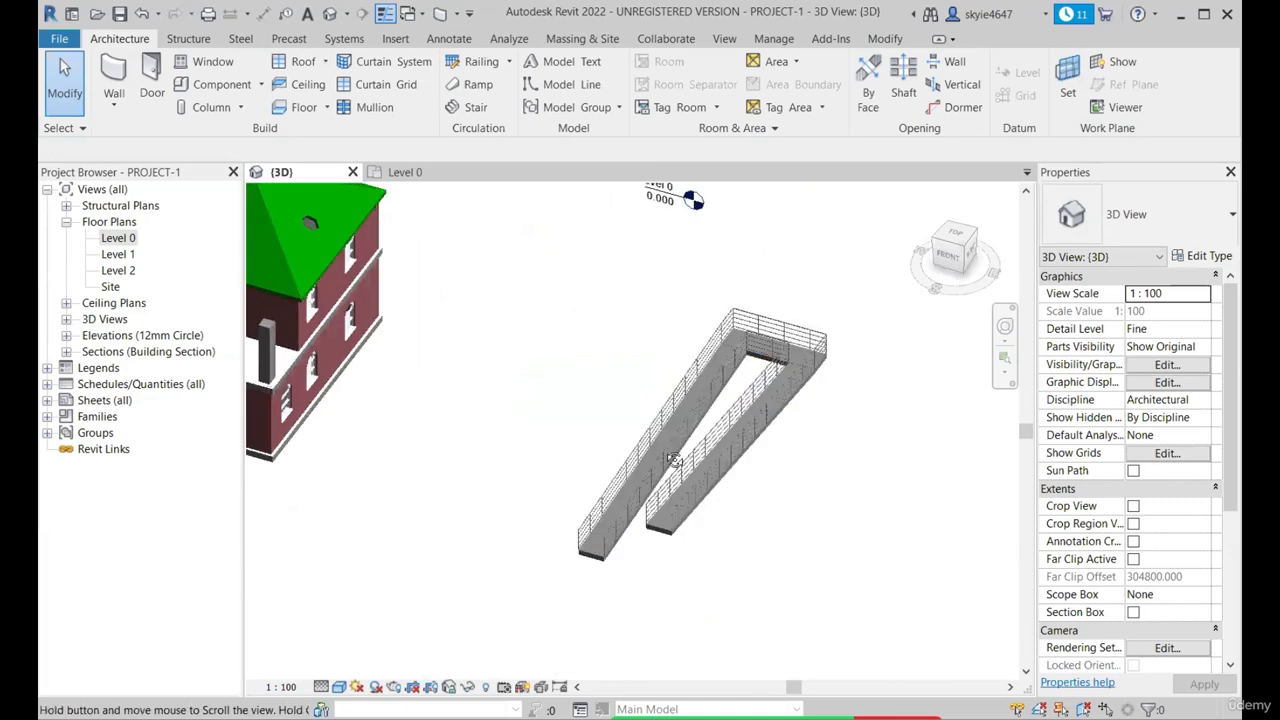
shift+middle_drag(677, 453, 656, 388)
scroll(712, 392, up, 3)
middle_drag(745, 362, 737, 390)
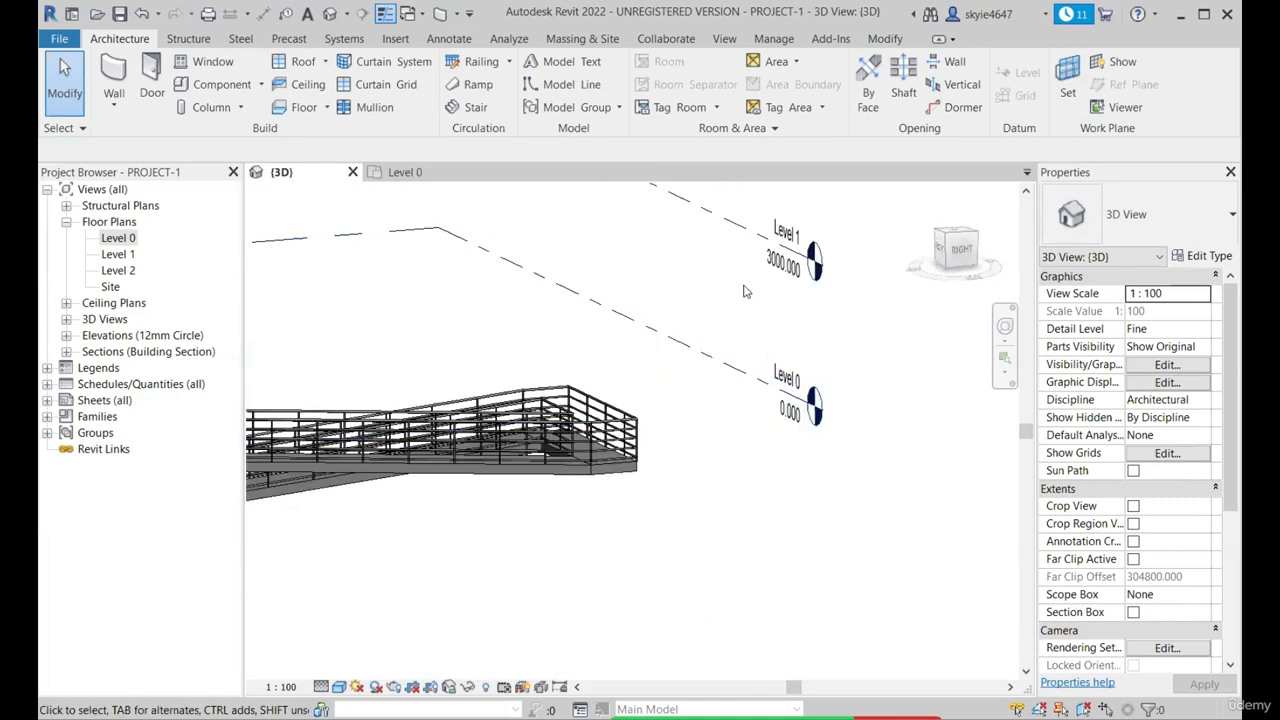
scroll(746, 372, down, 5)
shift+middle_drag(625, 479, 815, 565)
scroll(783, 338, up, 4)
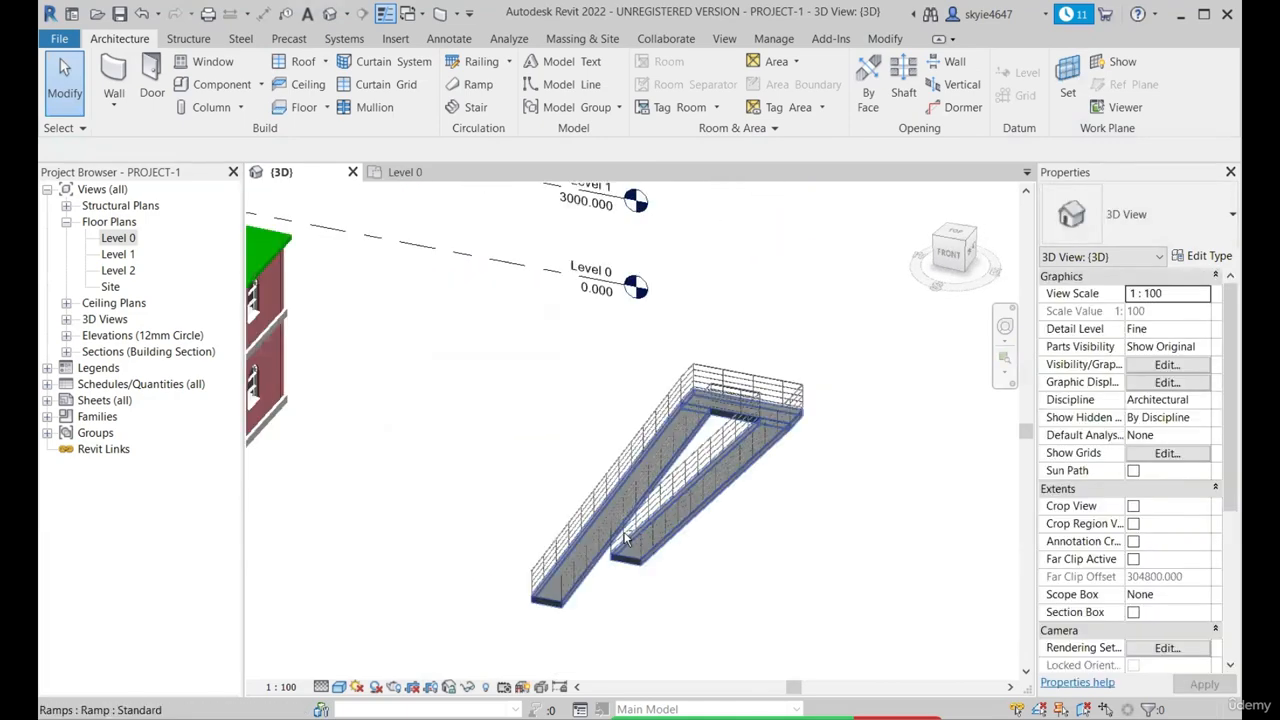
shift+middle_drag(626, 534, 746, 474)
scroll(703, 471, down, 3)
Start a new ramp in the Level 0 plan and sketch a diagonal run about 4300 mm long east of the existing ramp.
click(411, 171)
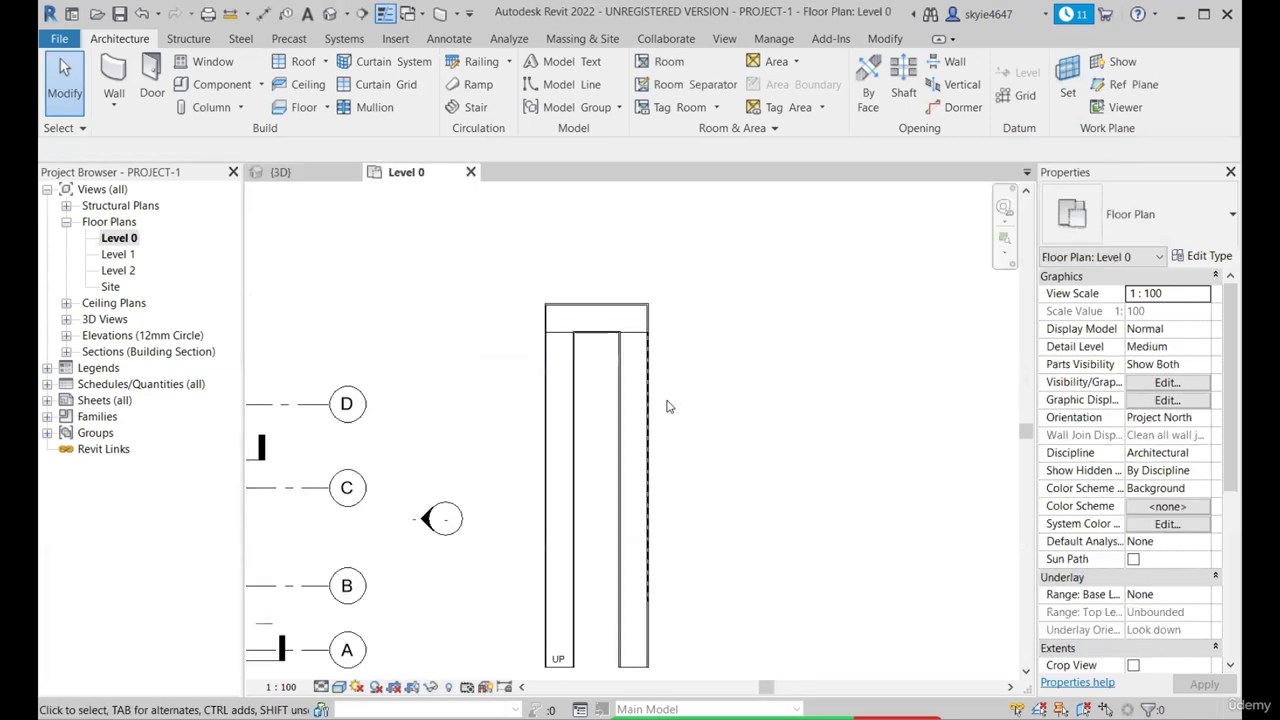
scroll(668, 404, down, 3)
scroll(645, 510, up, 3)
scroll(628, 467, down, 2)
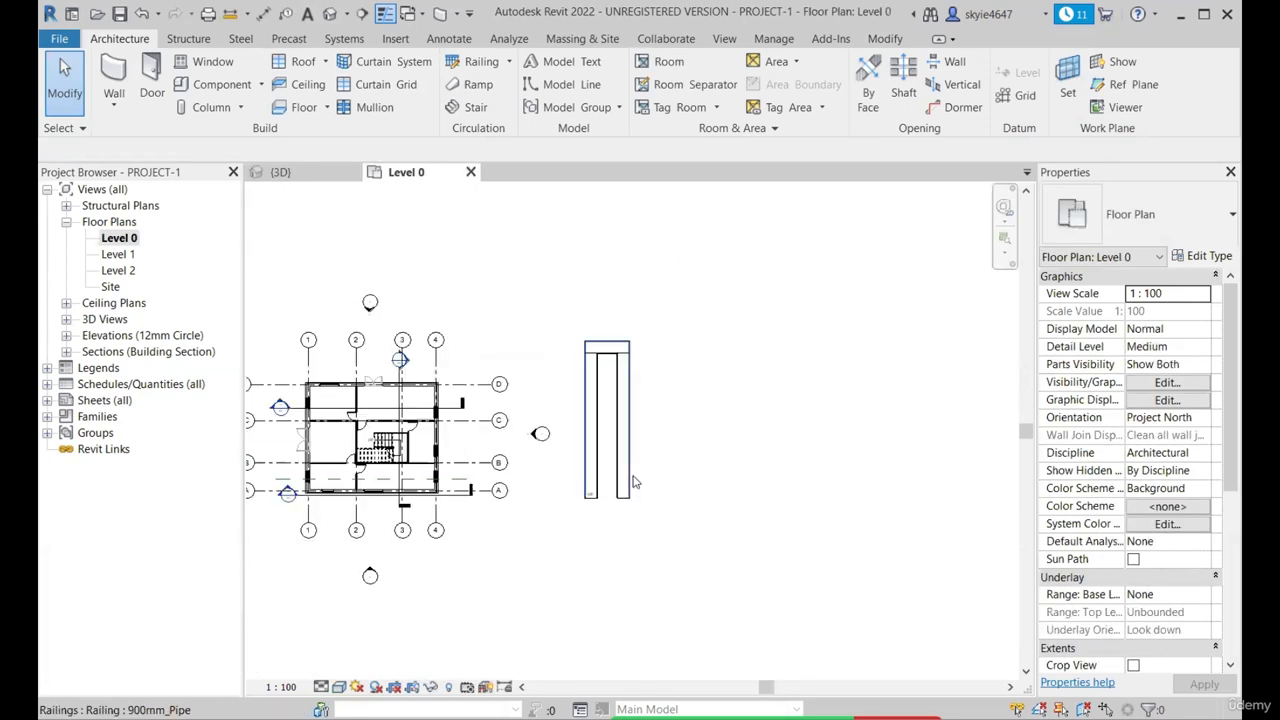
scroll(628, 467, up, 2)
click(618, 466)
key(Escape)
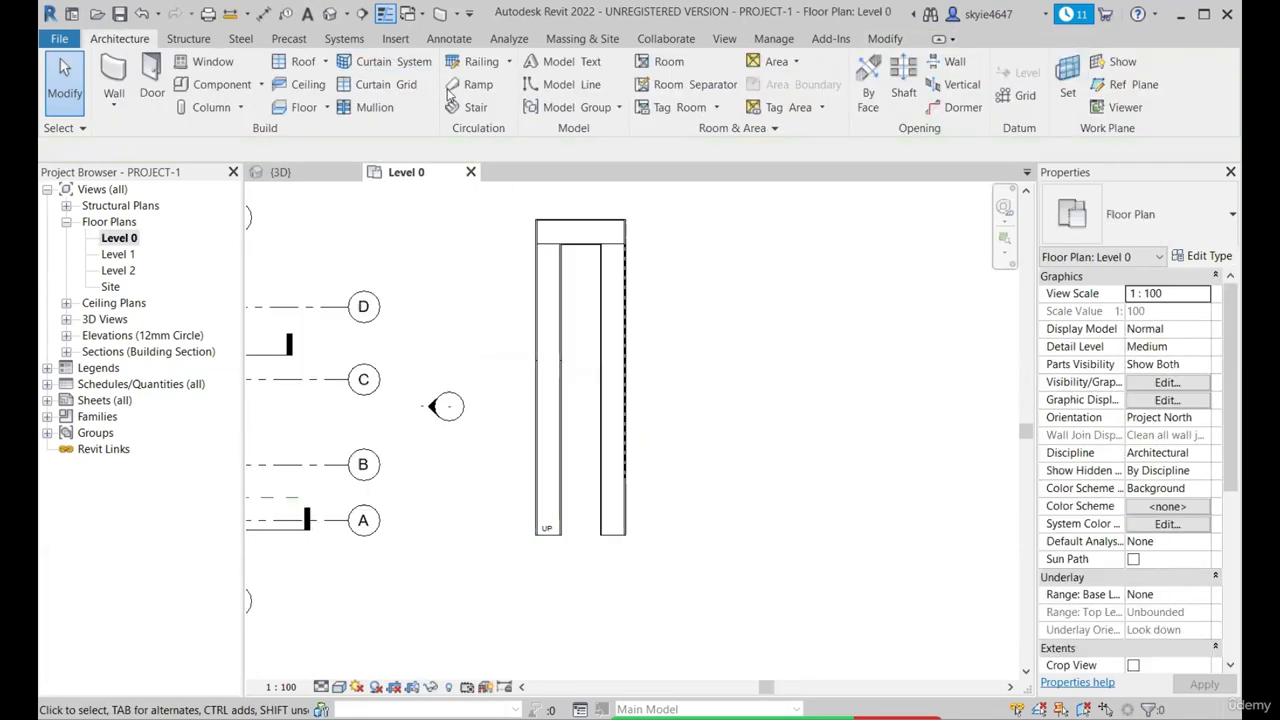
click(478, 84)
scroll(787, 288, up, 2)
scroll(720, 480, down, 2)
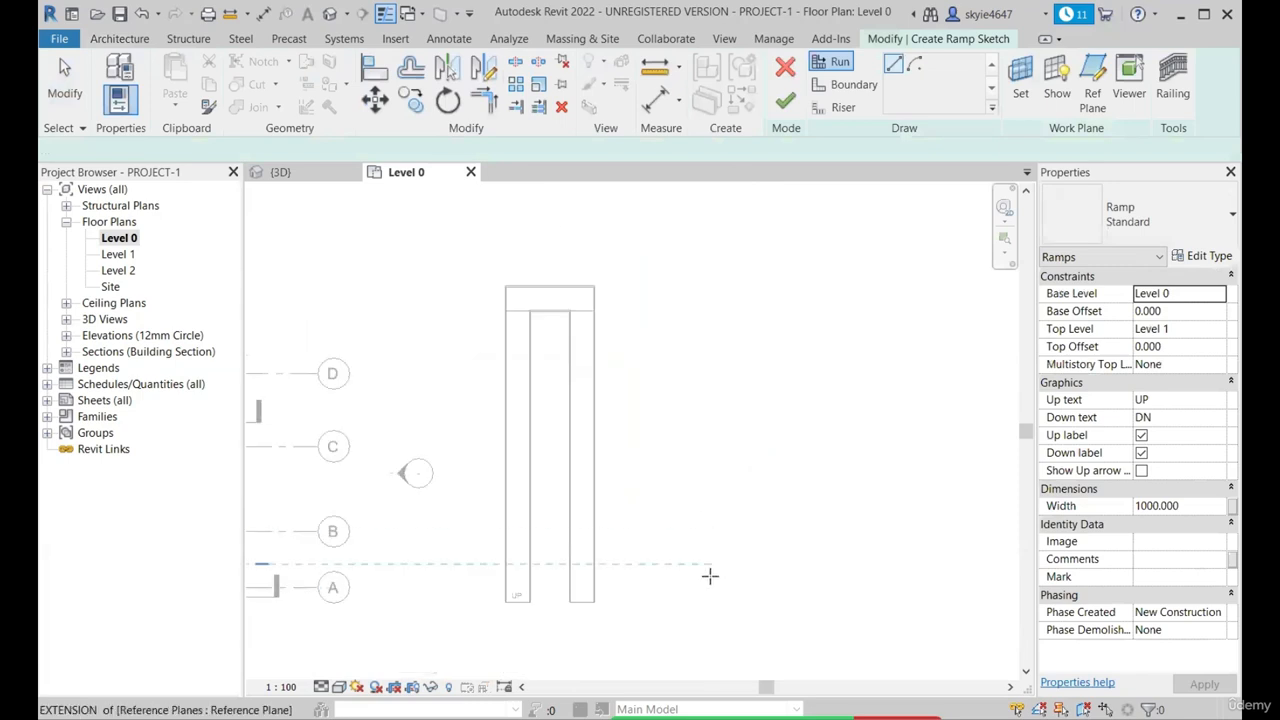
click(729, 566)
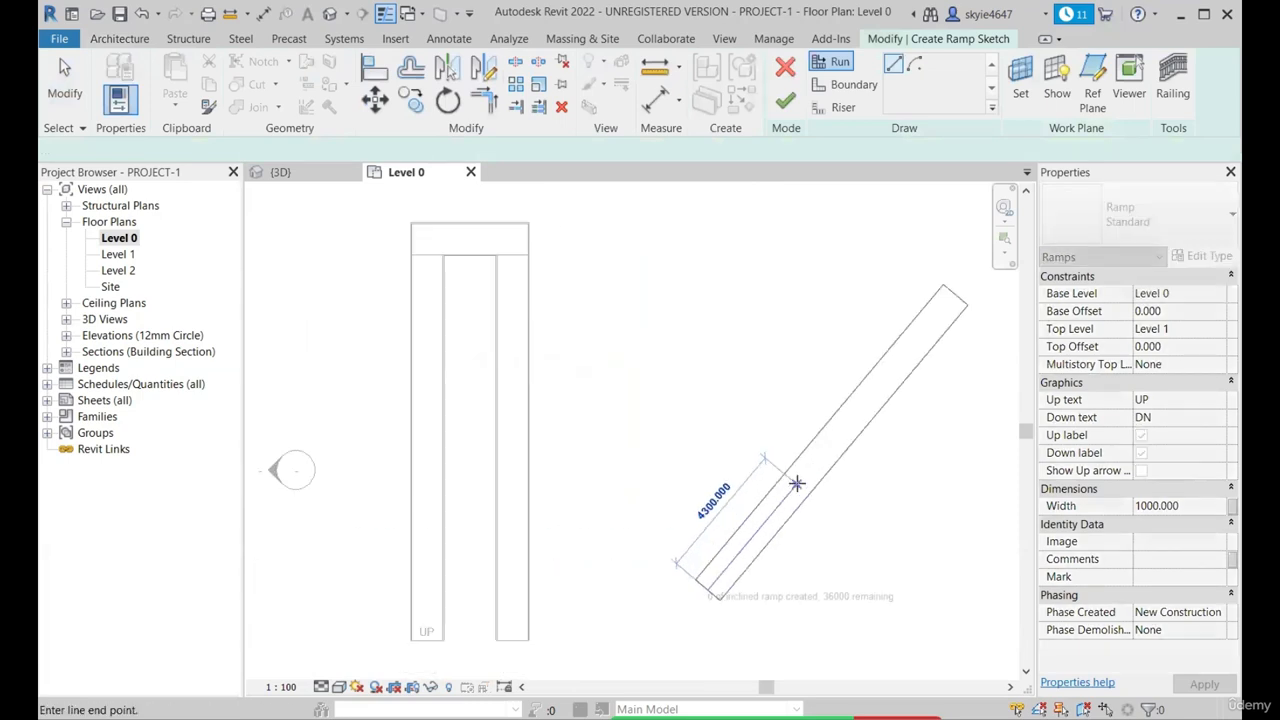
click(797, 484)
Continue the new ramp in a zigzag with two more straight runs about 3800 mm and 4400 mm long.
middle_drag(887, 522, 815, 463)
scroll(815, 463, up, 1)
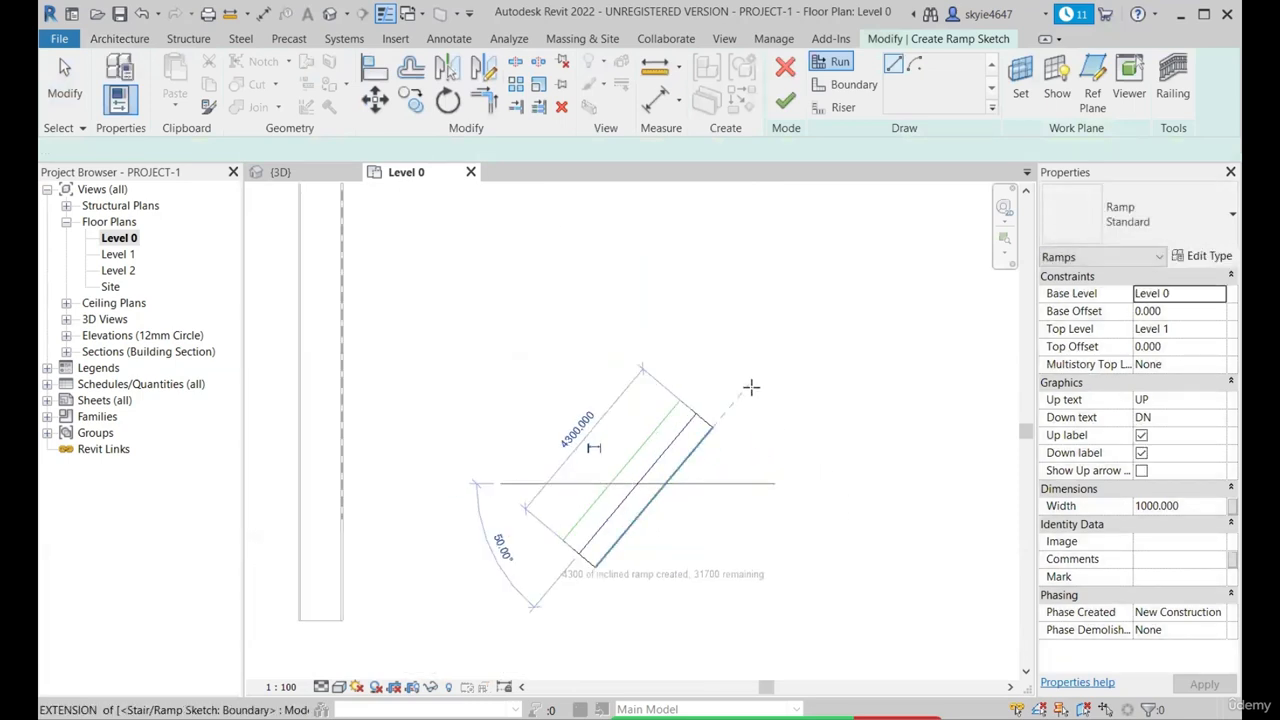
click(760, 377)
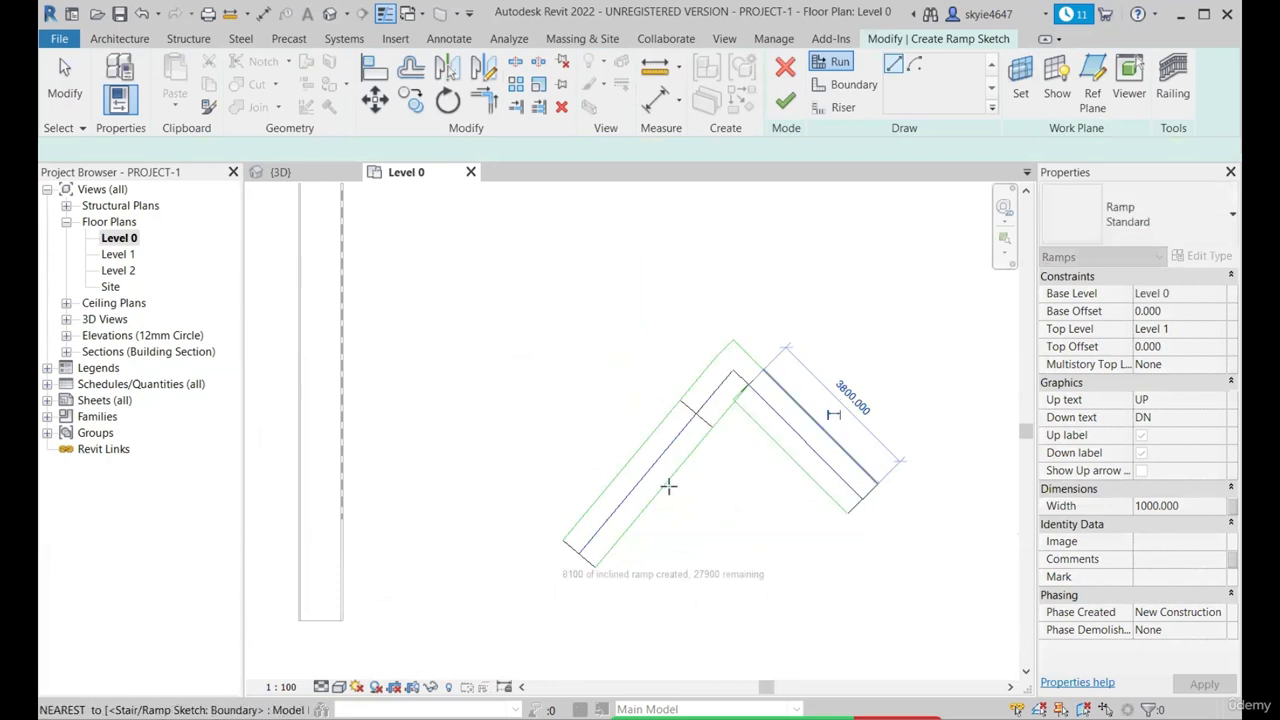
scroll(669, 486, down, 1)
middle_drag(669, 486, 421, 486)
click(623, 526)
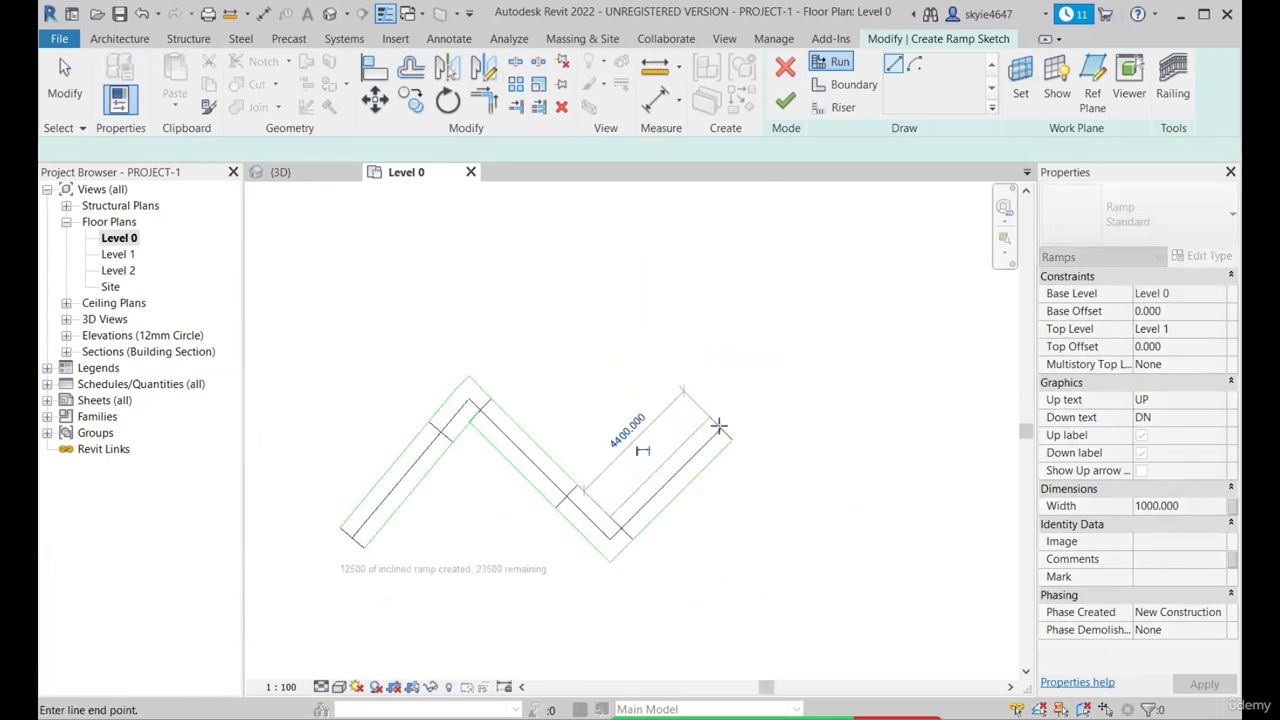
click(719, 426)
Add a fourth run about 7268 mm long, turning back northwest from the end of the third run.
scroll(735, 418, down, 1)
click(657, 320)
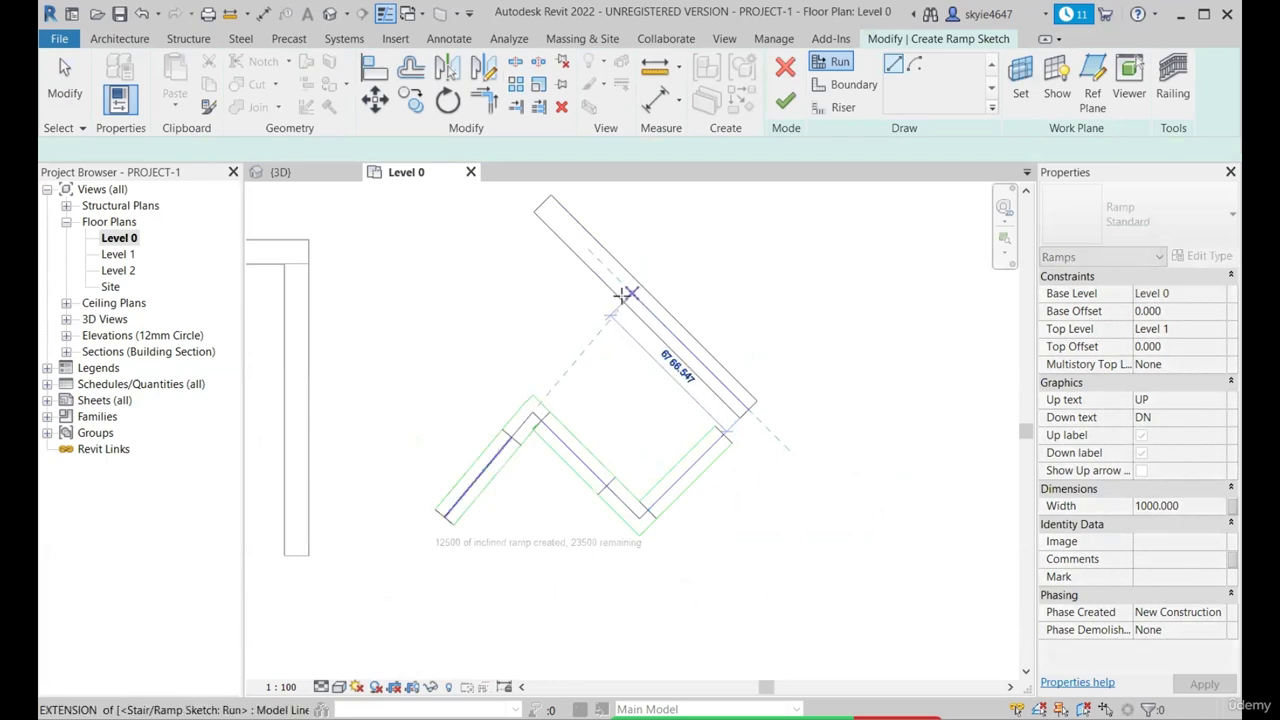
scroll(628, 295, up, 1)
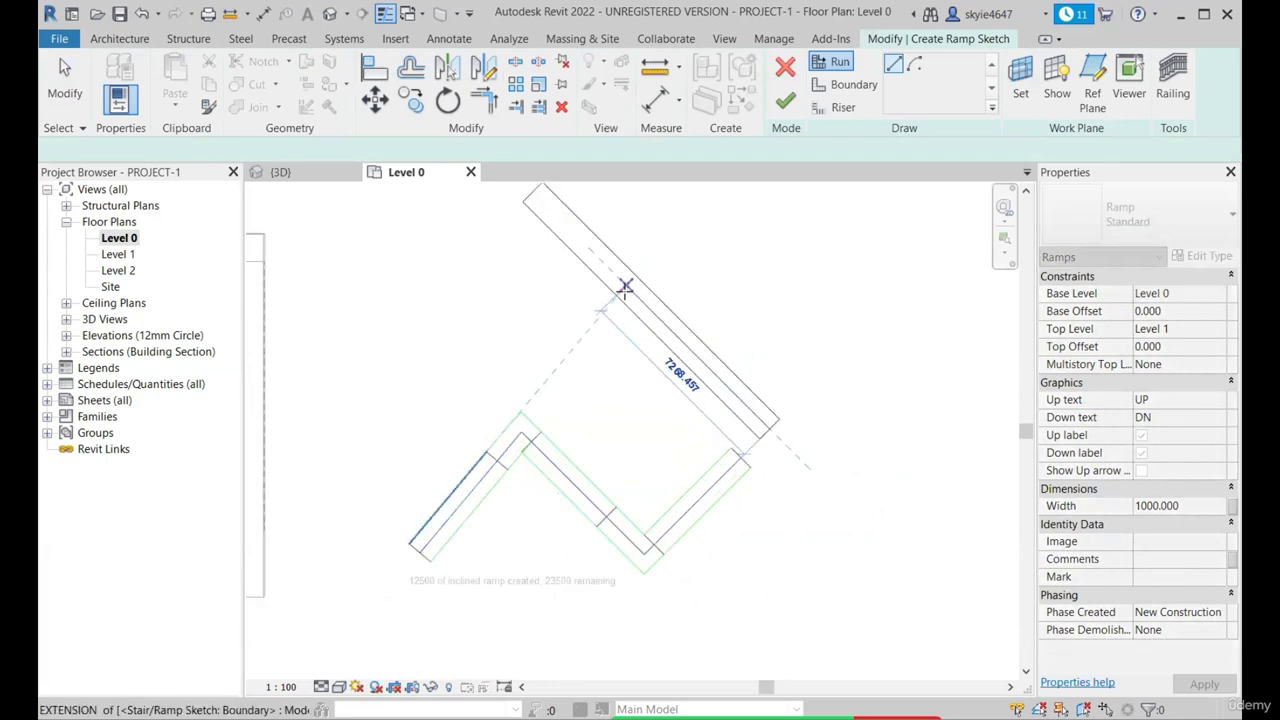
click(618, 290)
Add a fifth run about 9000 mm long heading northeast, parallel to the first run.
scroll(597, 276, up, 1)
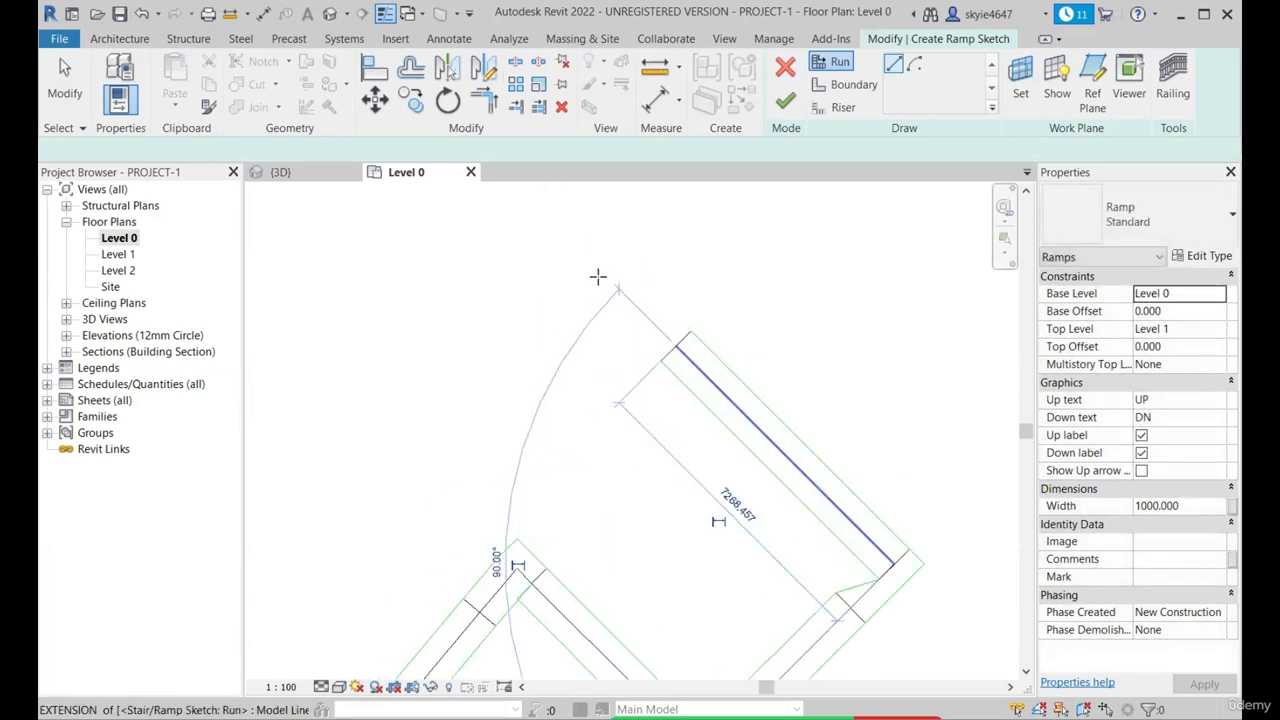
click(605, 277)
scroll(637, 271, down, 1)
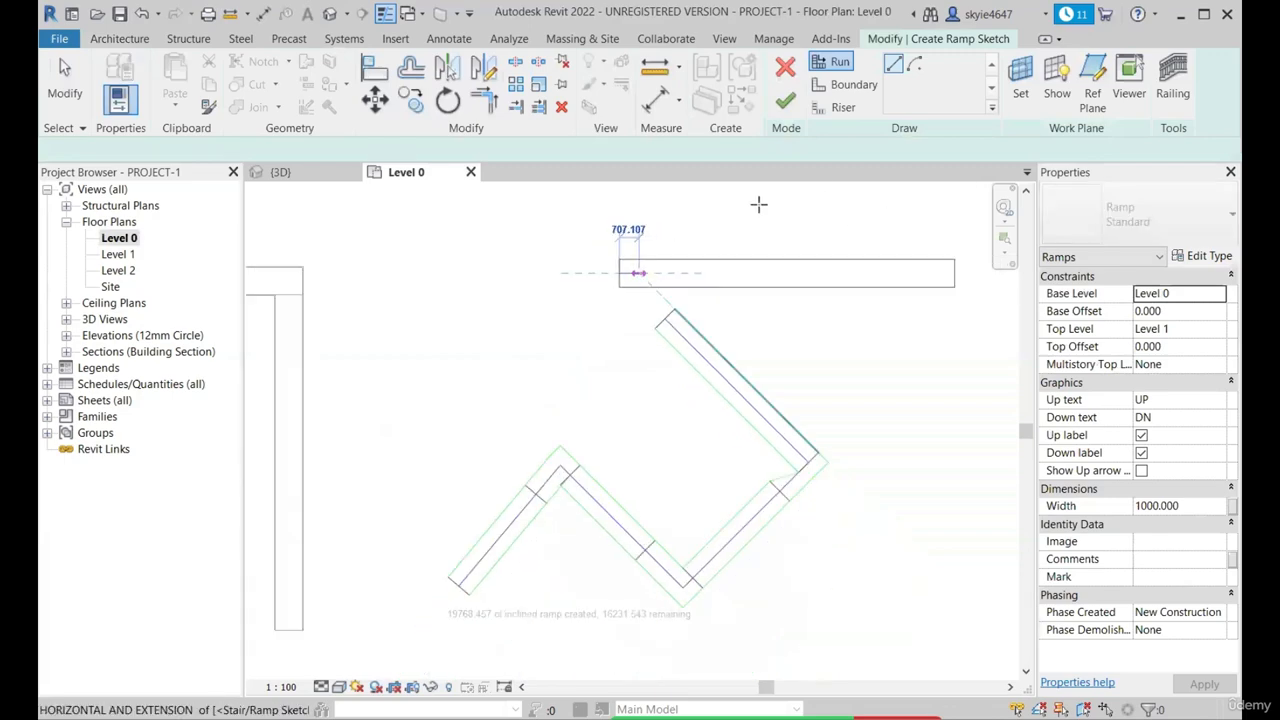
scroll(745, 215, up, 1)
scroll(610, 515, down, 3)
scroll(645, 415, up, 1)
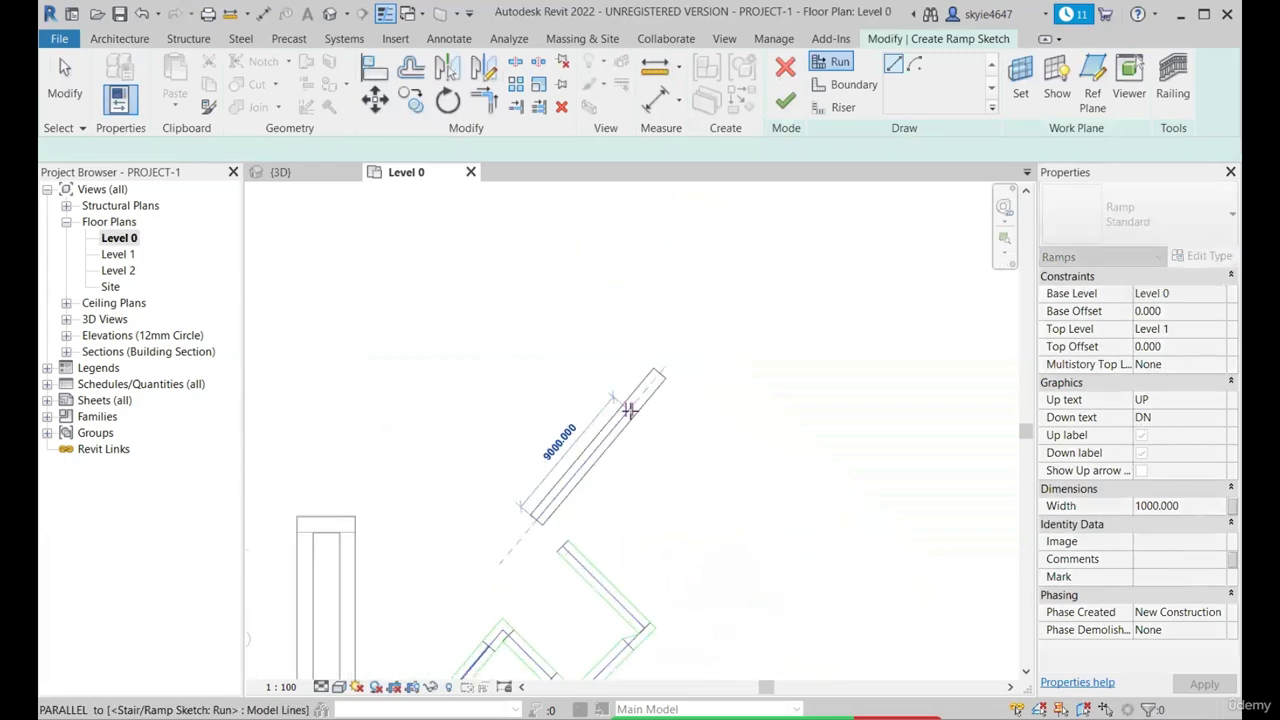
click(632, 407)
Square off the inner boundary where the fourth and fifth runs meet, trimming its lines to a clean corner.
scroll(491, 428, up, 3)
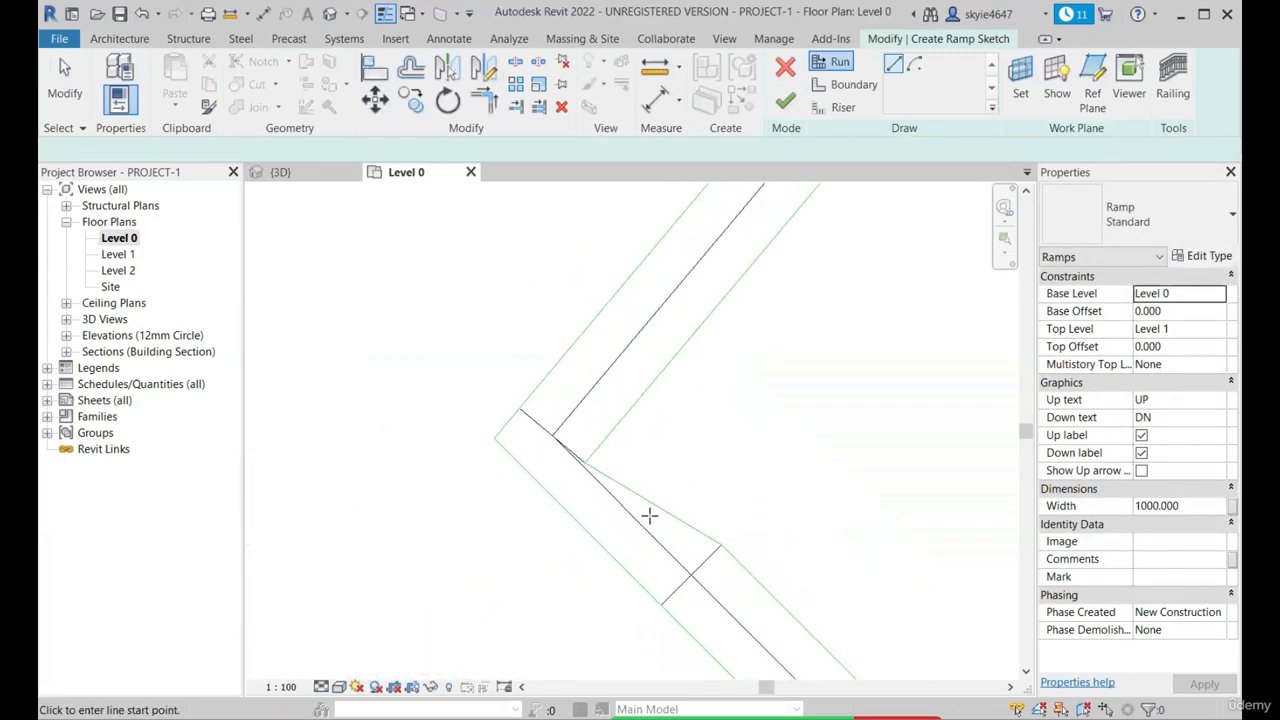
click(586, 464)
drag(605, 430, 609, 433)
click(485, 100)
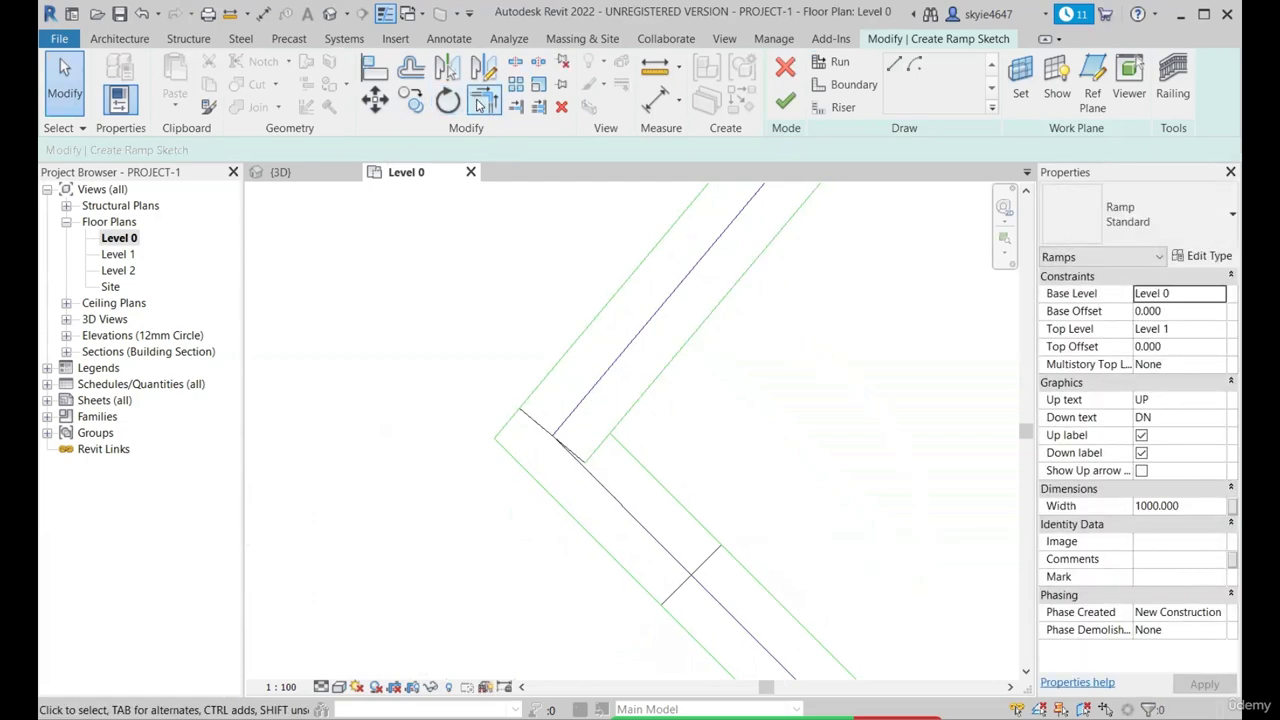
click(644, 472)
Delete the stray riser line crossing the corner between the fourth and fifth runs.
scroll(561, 441, up, 3)
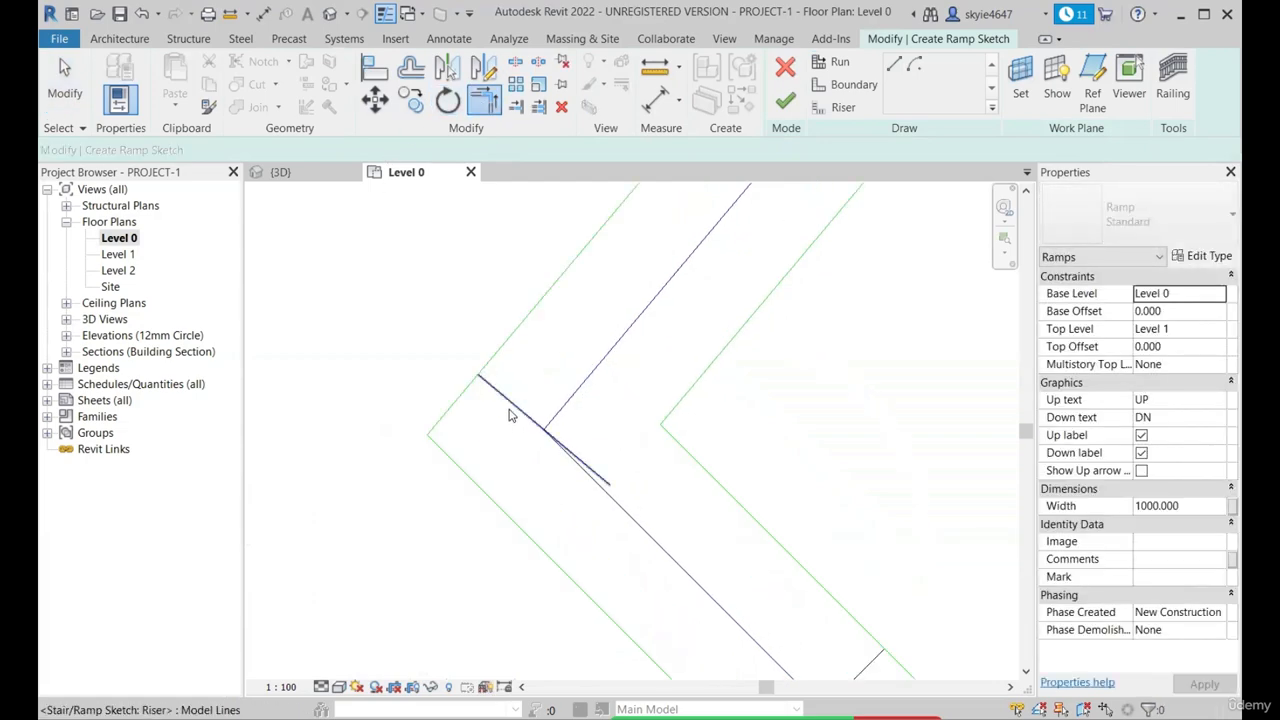
key(Escape)
click(508, 407)
key(Escape)
scroll(540, 450, down, 6)
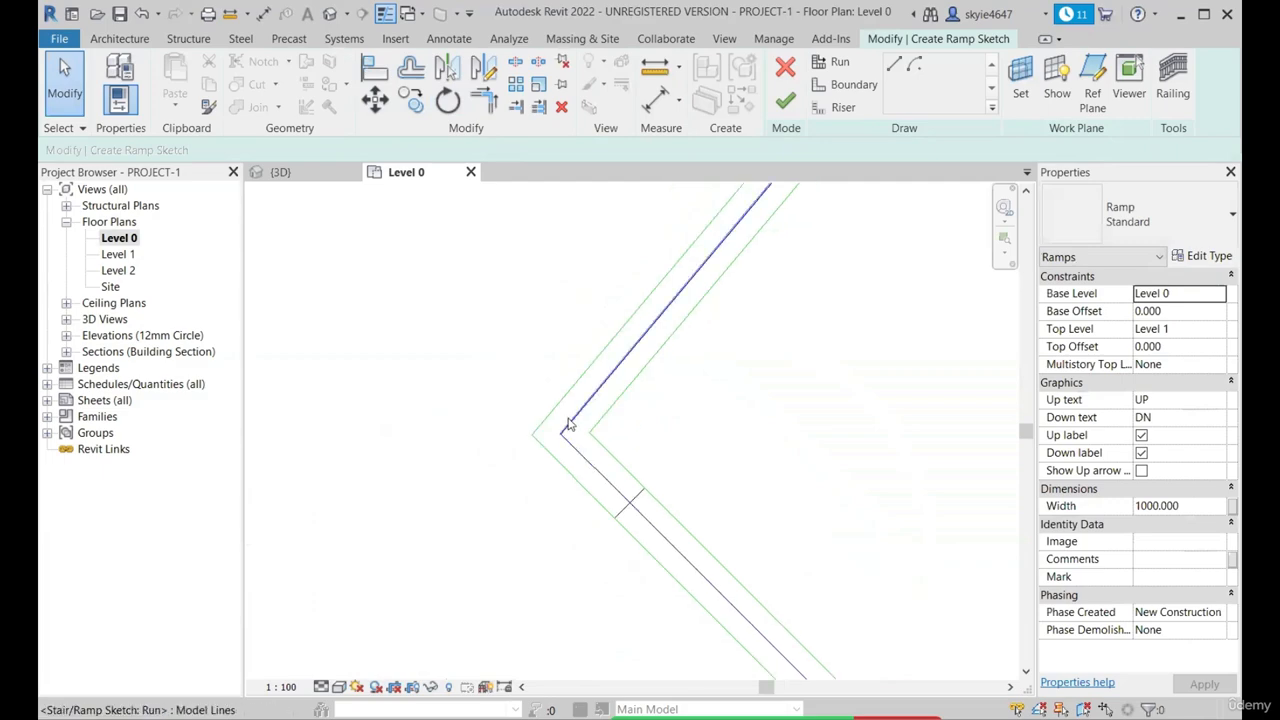
scroll(582, 495, up, 3)
scroll(486, 409, down, 2)
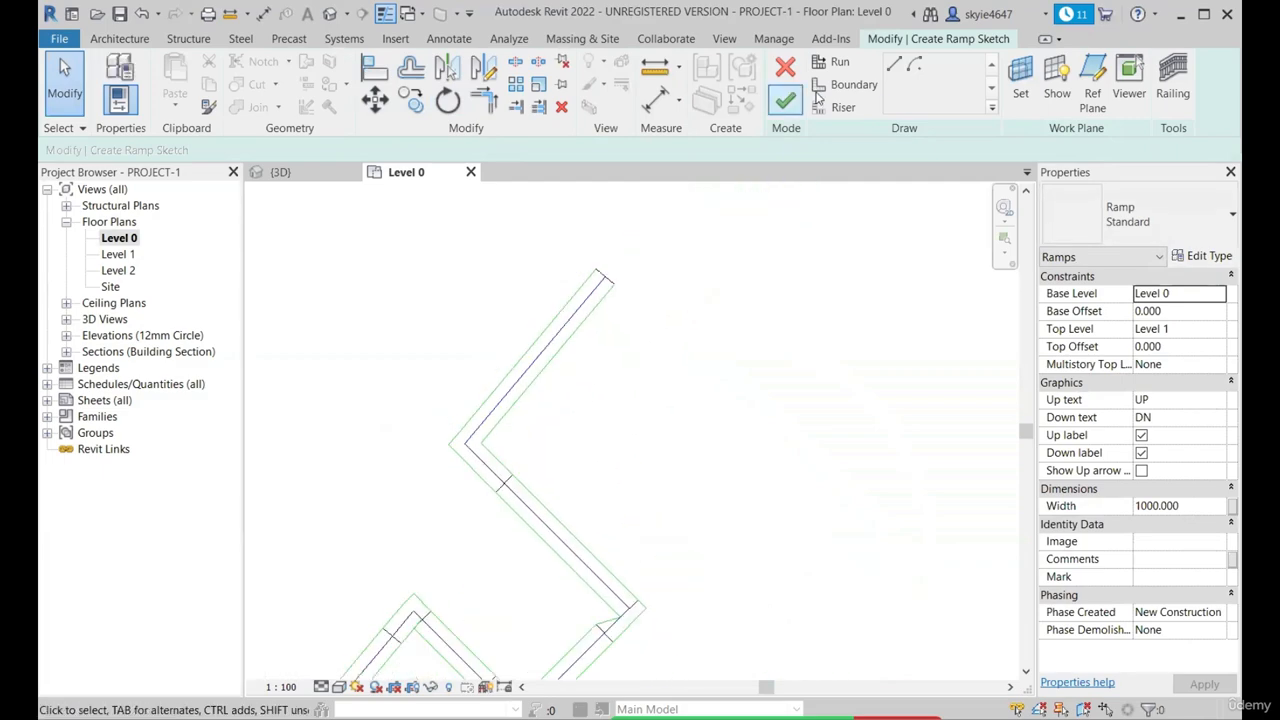
Straighten the slanted inner boundary segment between the third and fourth runs and trim it to the fourth run's boundary.
scroll(461, 286, down, 2)
scroll(497, 500, up, 9)
click(704, 501)
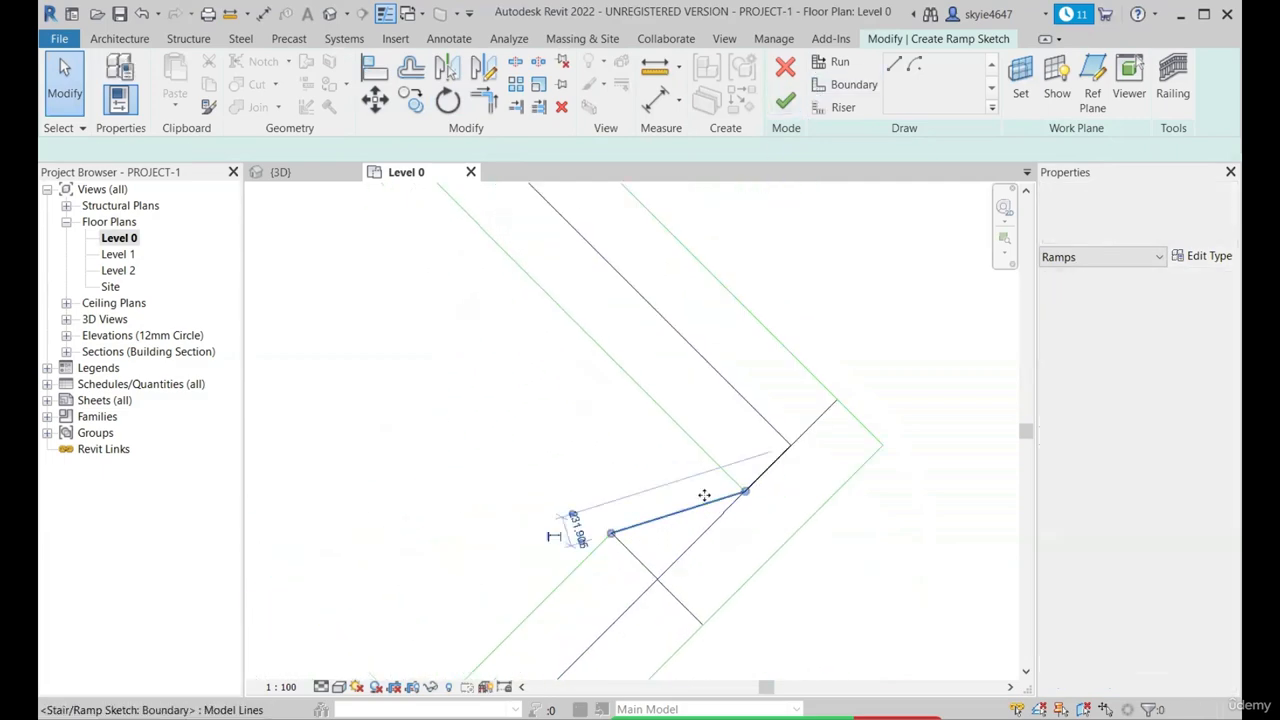
mouse_move(720, 474)
mouse_down()
mouse_move(690, 437)
mouse_move(700, 445)
mouse_up()
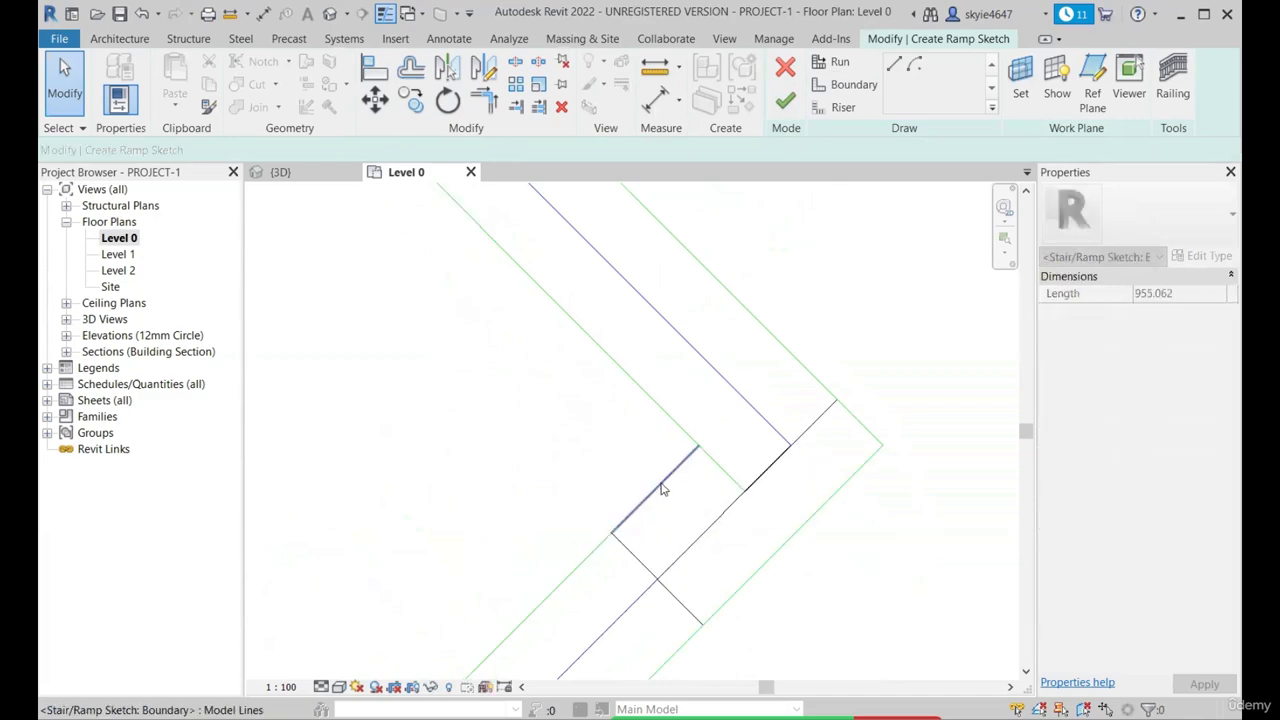
scroll(670, 501, up, 3)
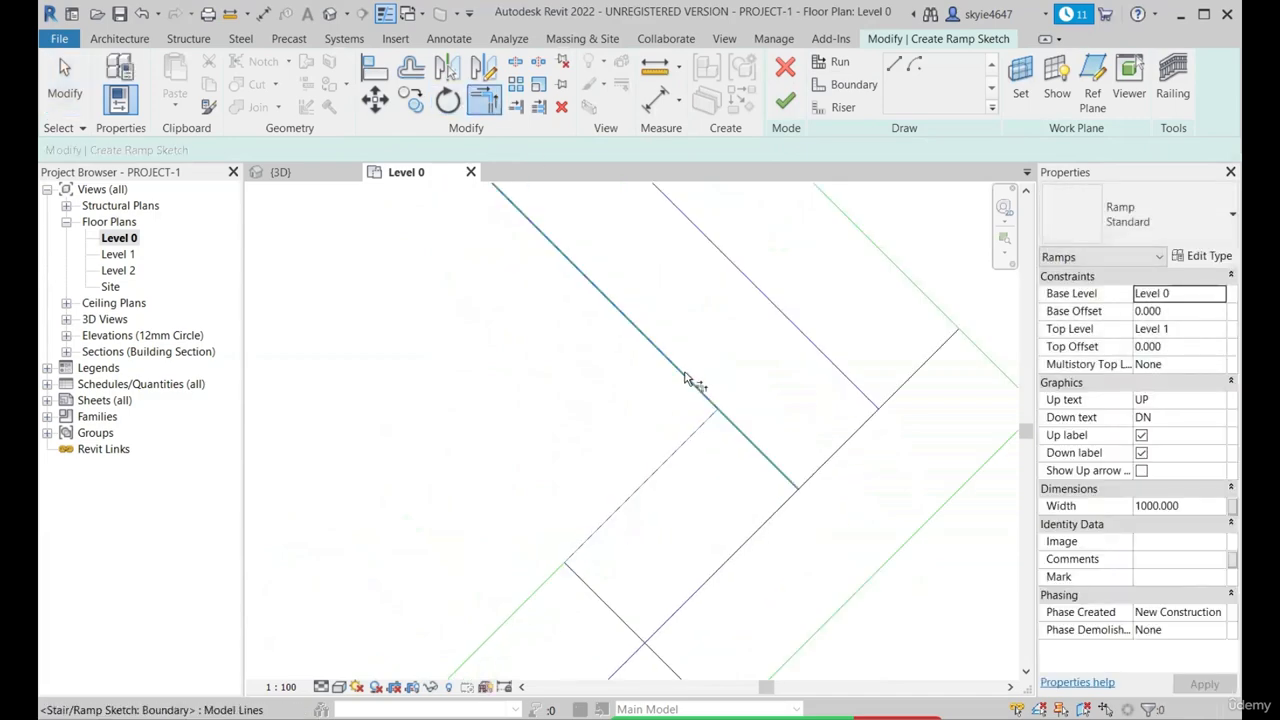
scroll(689, 416, down, 1)
scroll(806, 452, up, 2)
Delete the overlapping riser lines at the landing corner between the third and fourth runs.
key(Escape)
click(896, 365)
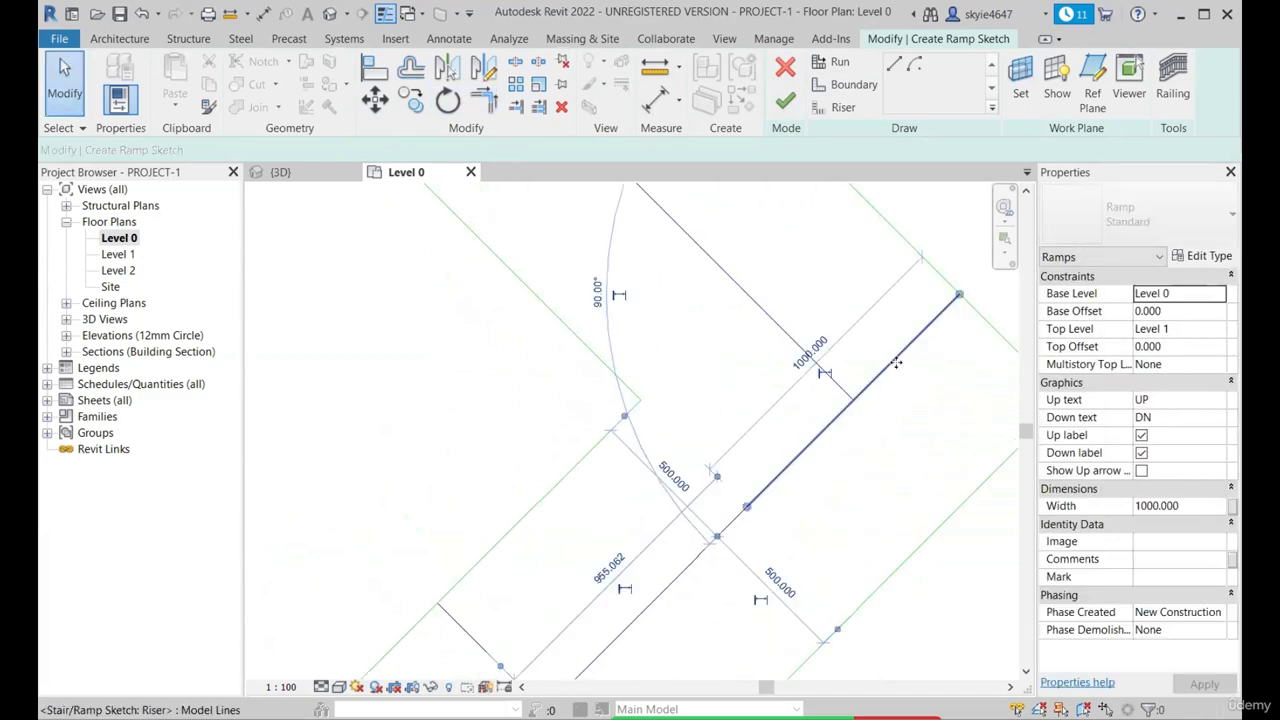
key(Delete)
click(896, 365)
key(Delete)
scroll(771, 412, down, 7)
scroll(668, 535, up, 2)
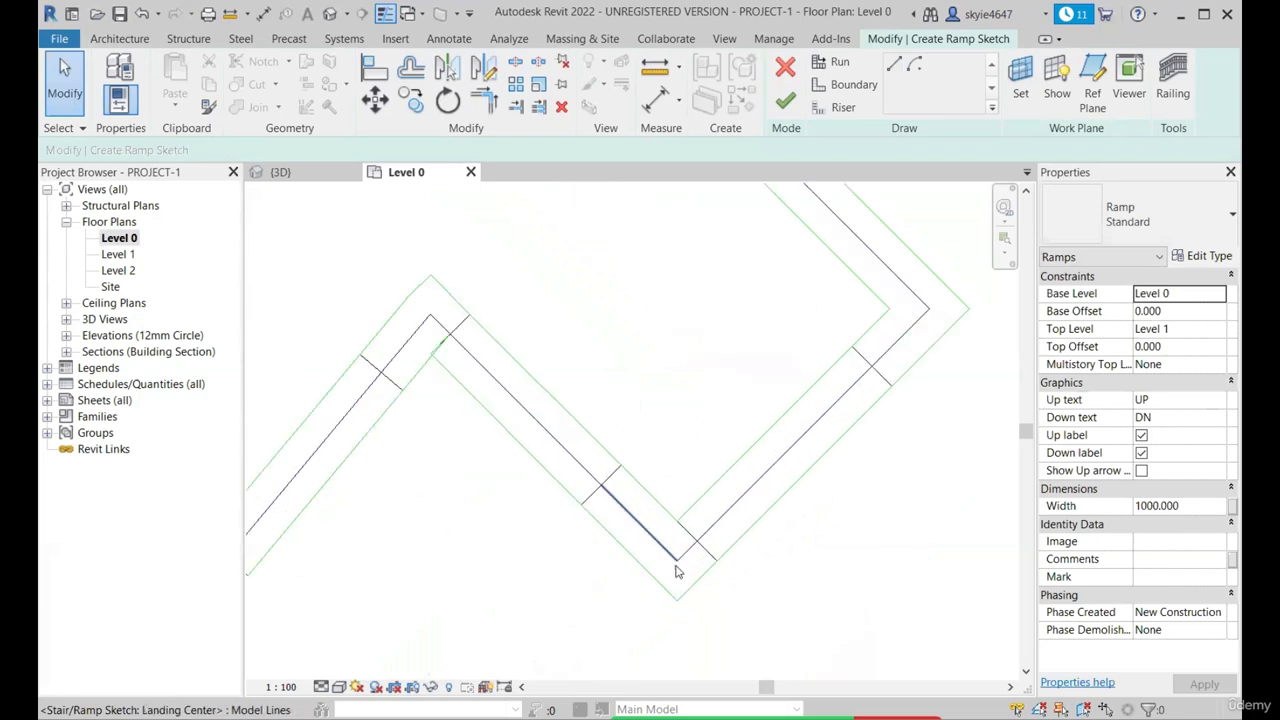
Trim the inner boundaries of the first and second runs to a clean corner and remove the leftover boundary segment.
scroll(807, 596, down, 1)
scroll(534, 394, up, 8)
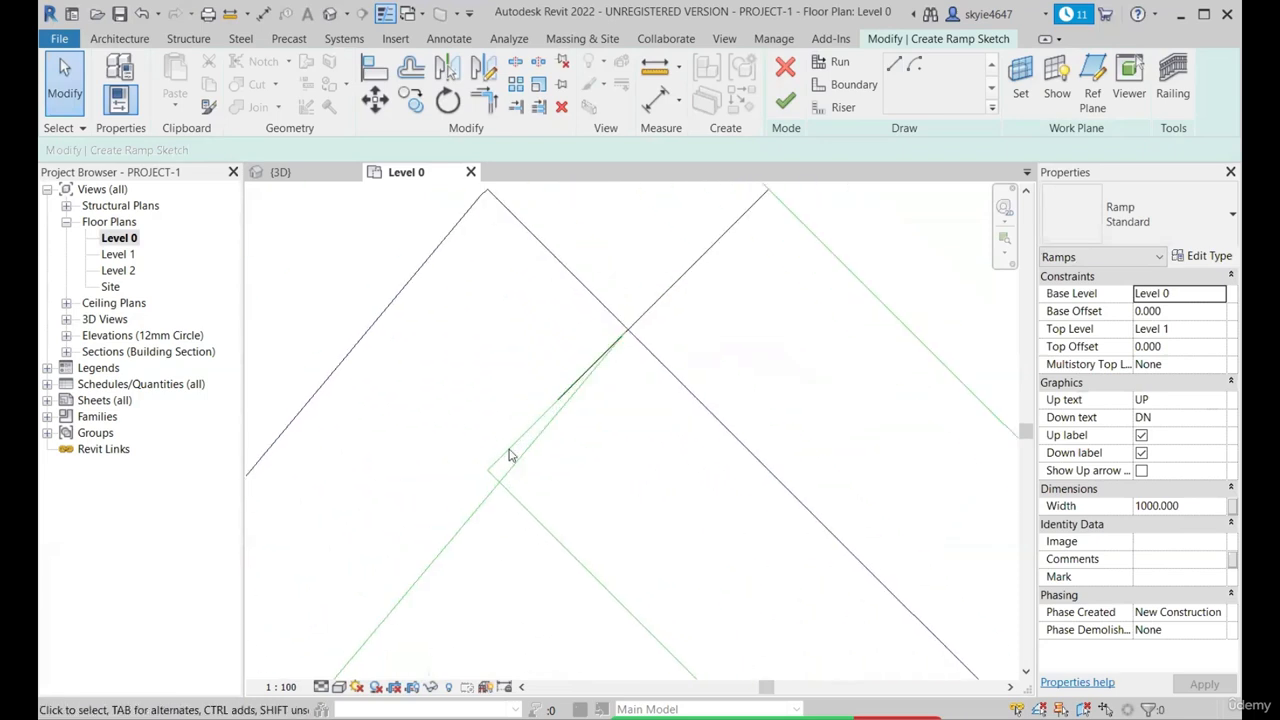
click(561, 434)
scroll(568, 434, down, 1)
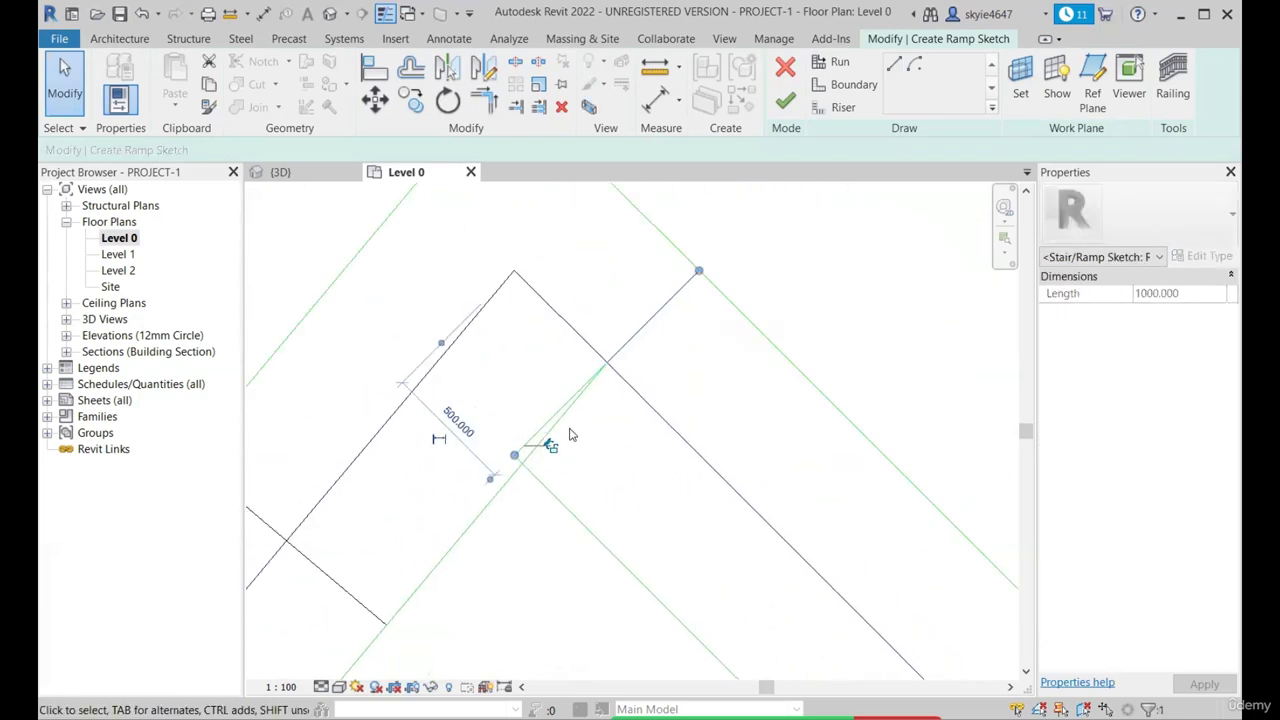
scroll(557, 453, up, 1)
click(498, 501)
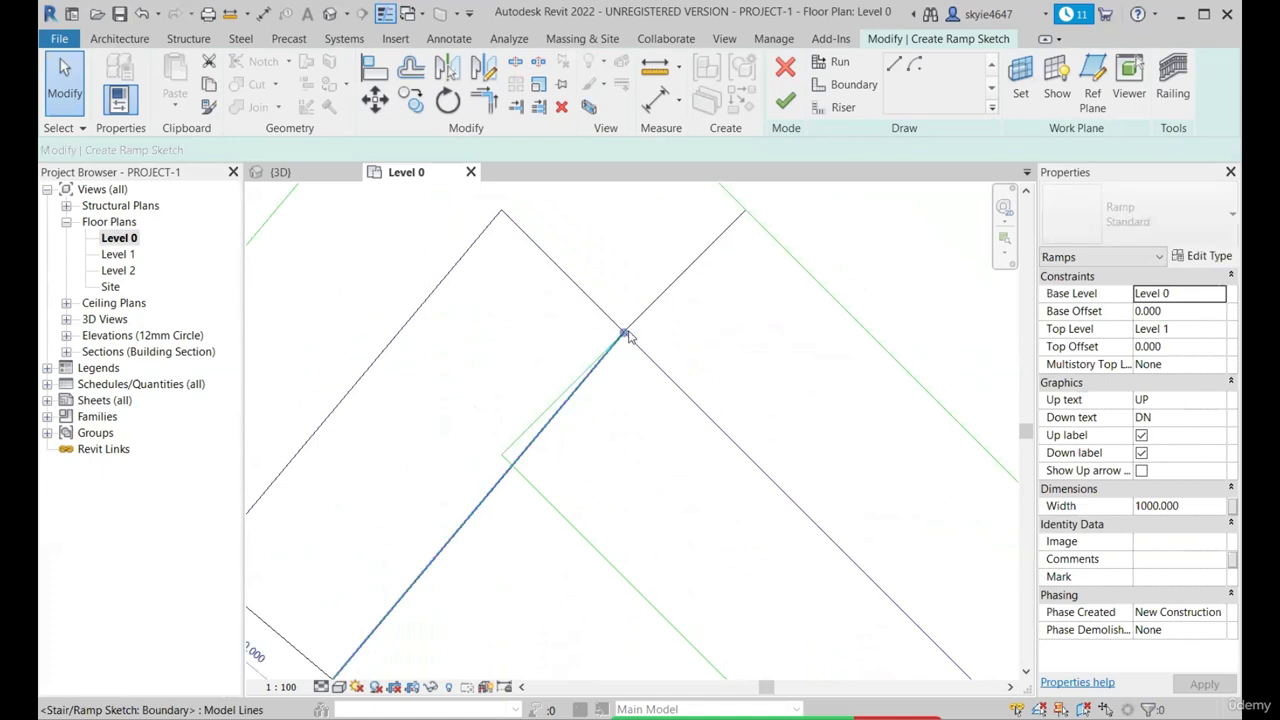
click(626, 337)
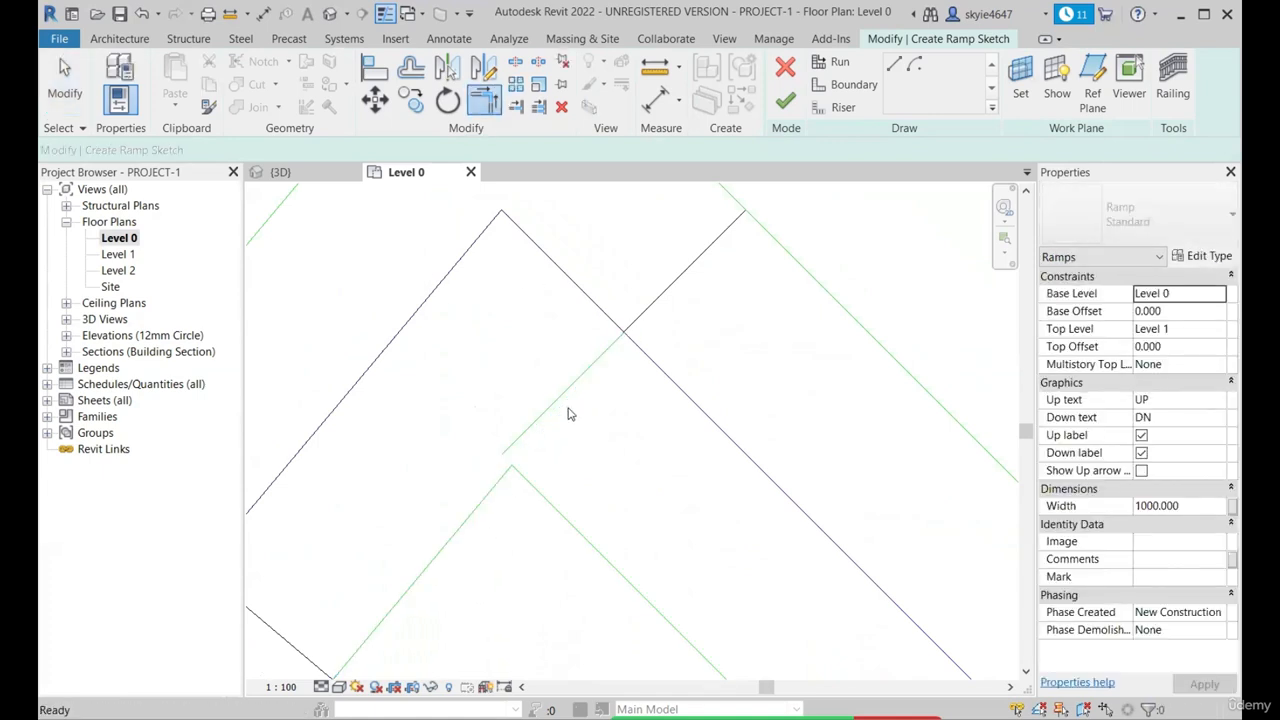
scroll(572, 414, down, 1)
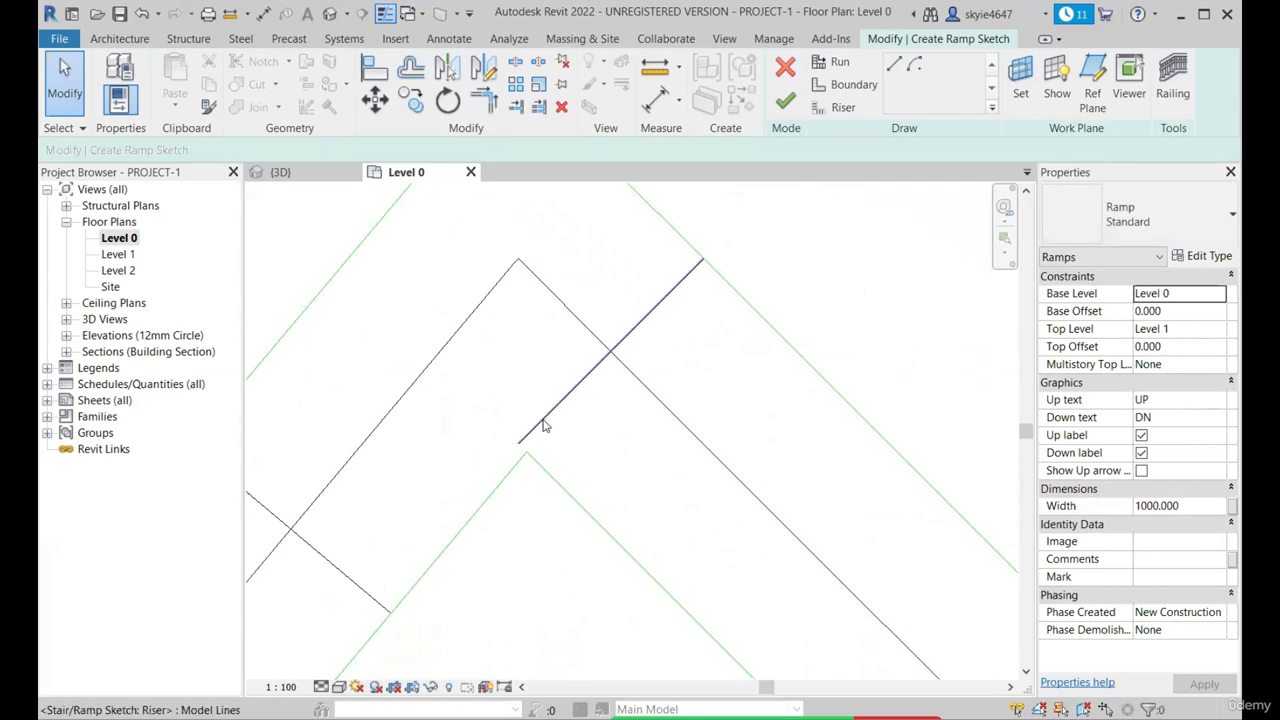
Extend the riser at the start of the second run to the endpoint of the trimmed inner boundary corner.
click(544, 421)
scroll(523, 440, up, 2)
drag(503, 450, 520, 461)
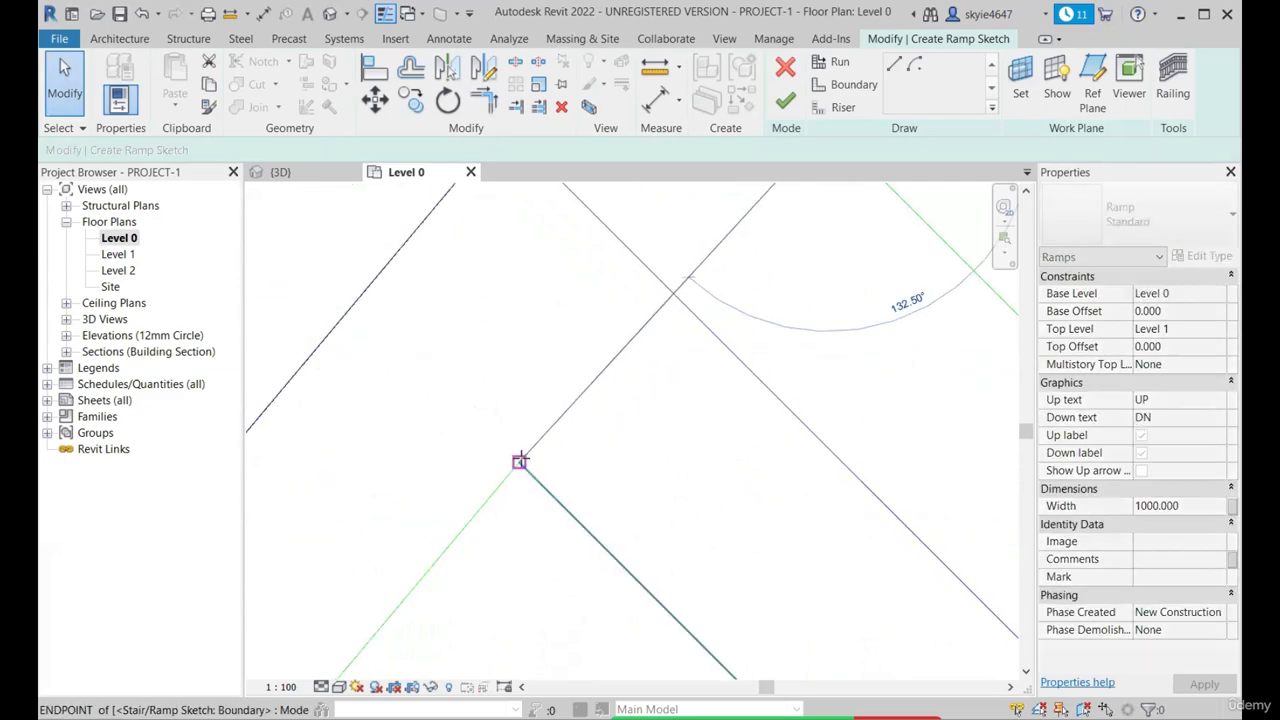
scroll(545, 450, down, 2)
scroll(591, 279, down, 2)
click(622, 376)
scroll(630, 382, down, 1)
scroll(722, 415, up, 1)
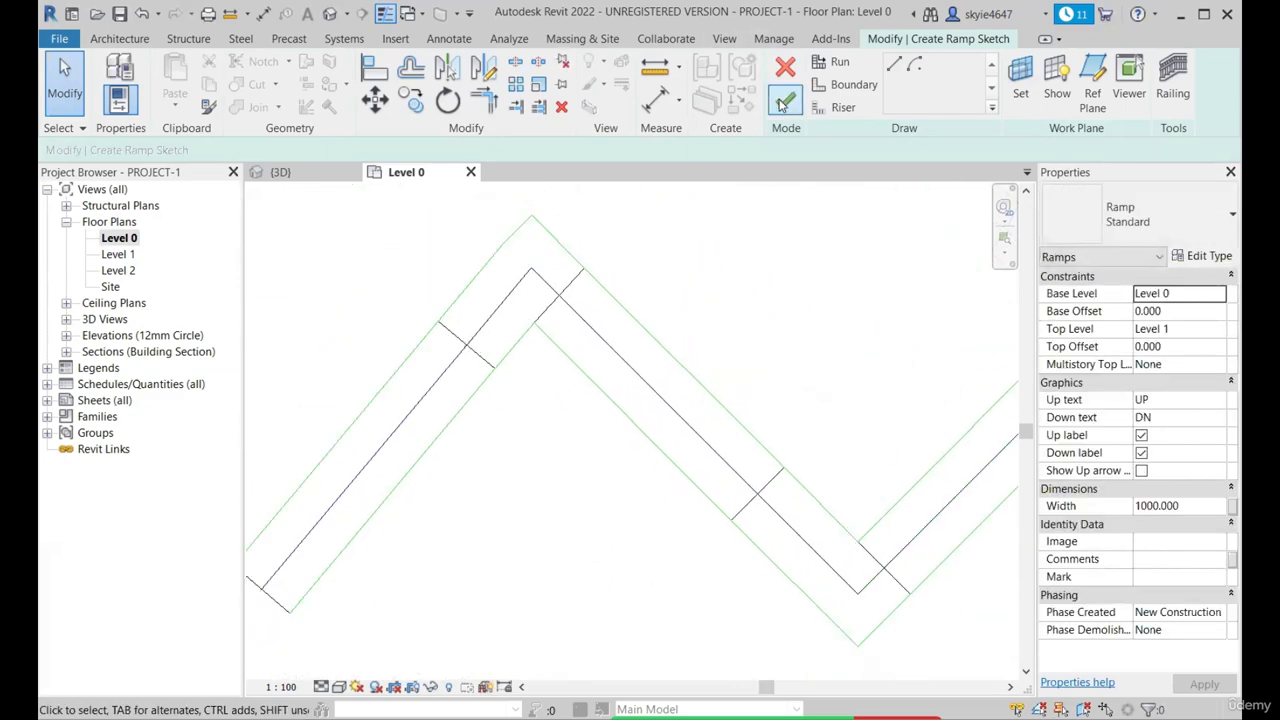
Finish the zigzag ramp sketch and show the ramp in the 3D view.
scroll(582, 317, down, 2)
click(403, 222)
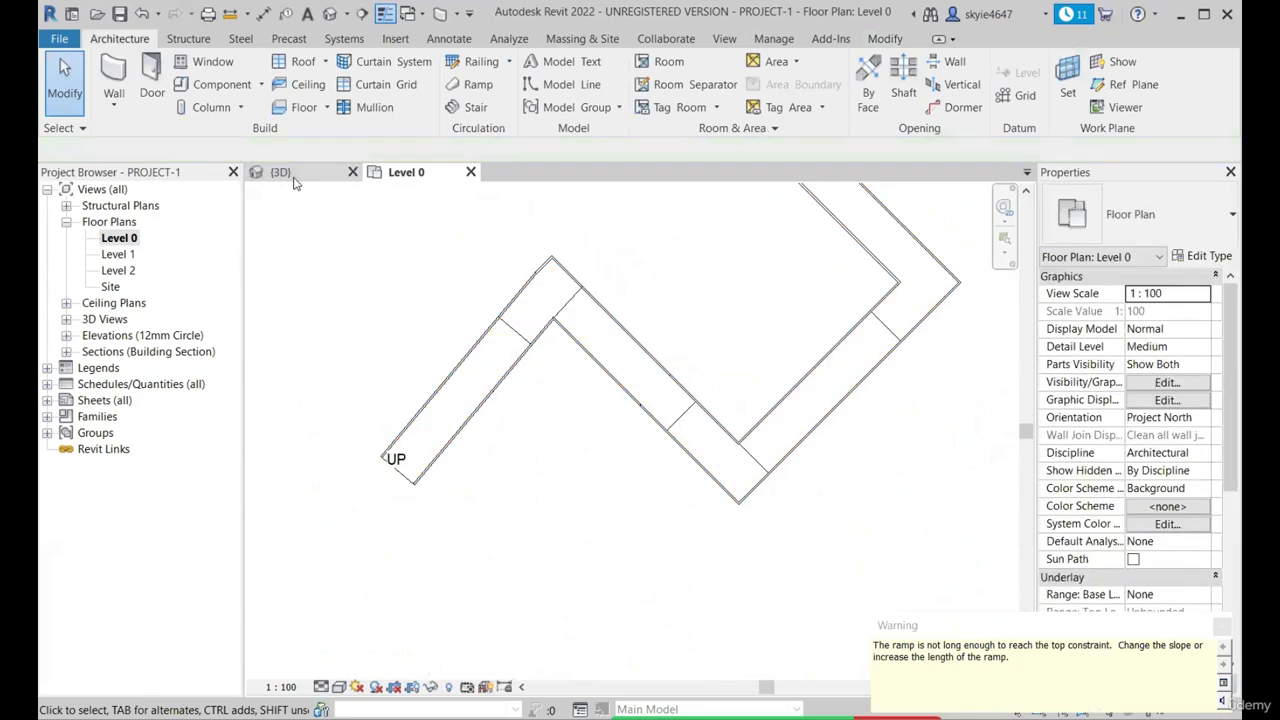
click(293, 178)
shift+middle_drag(661, 415, 783, 308)
scroll(785, 306, up, 5)
scroll(750, 355, up, 1)
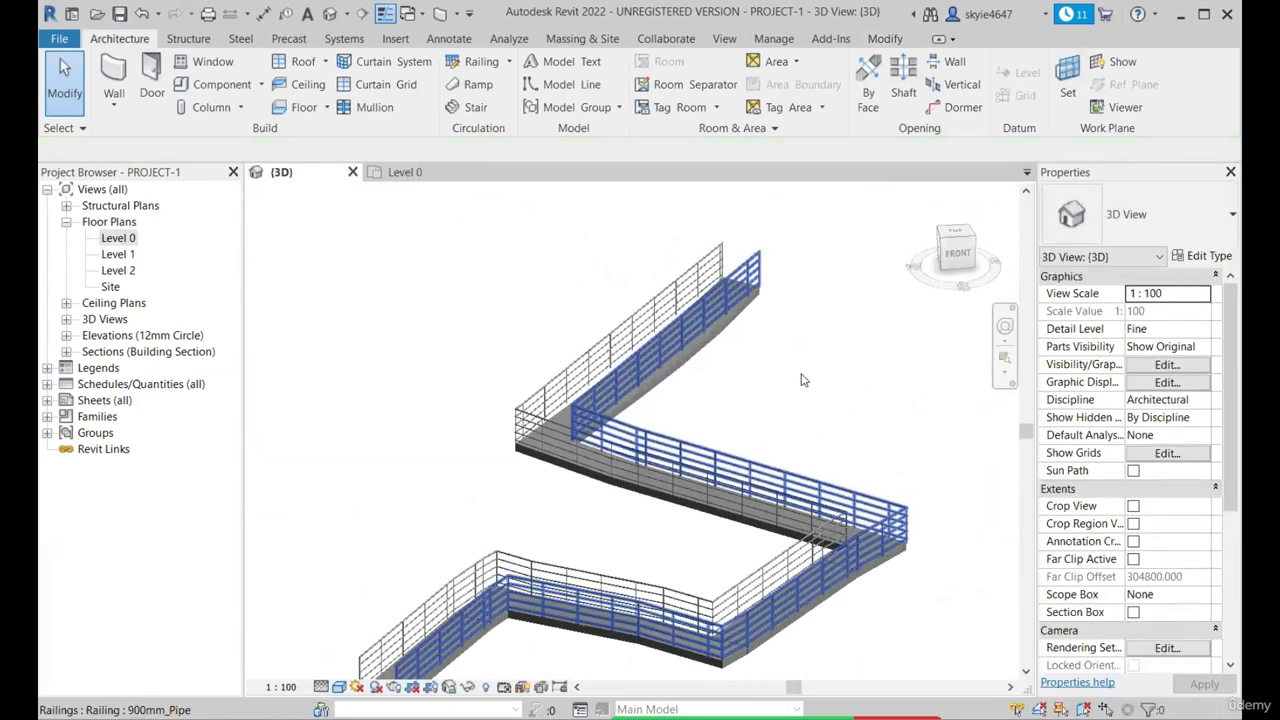
Examine the zigzag ramp's slopes, landings and railings from several angles in 3D.
scroll(803, 377, down, 2)
shift+middle_drag(796, 377, 616, 447)
scroll(452, 445, up, 2)
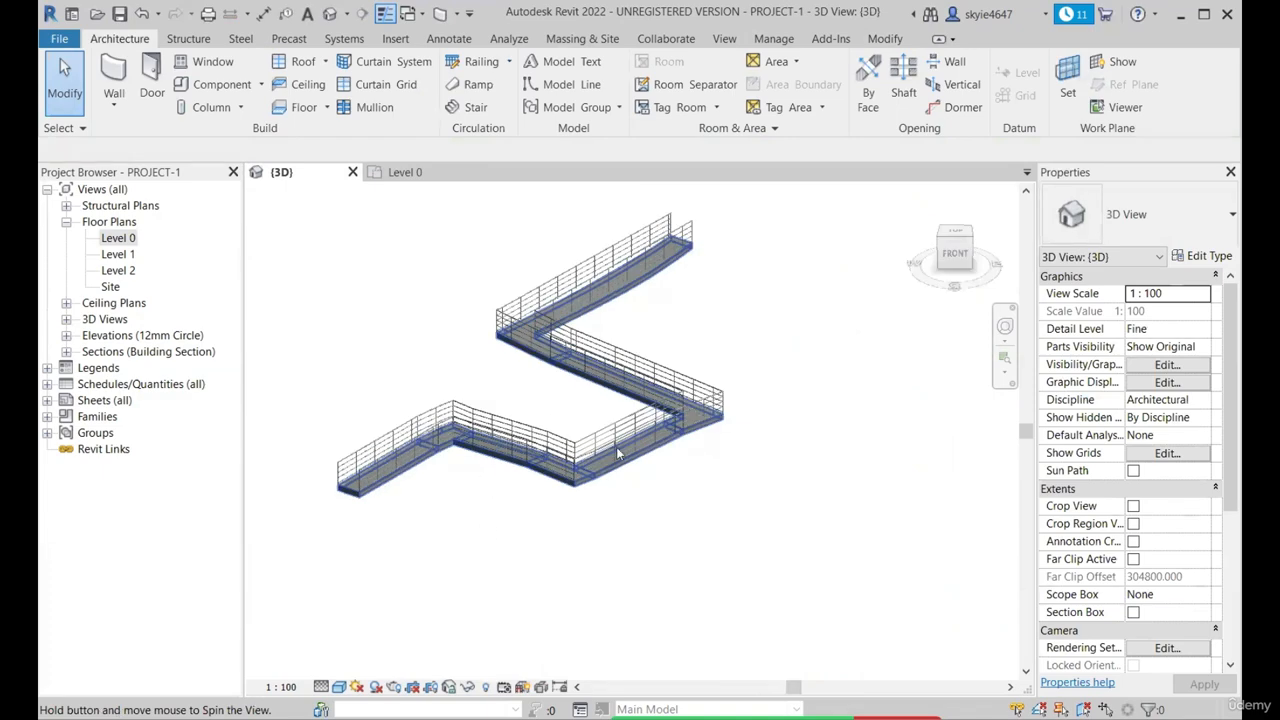
scroll(454, 509, up, 2)
scroll(455, 512, down, 3)
middle_drag(455, 512, 549, 463)
shift+middle_drag(615, 402, 471, 337)
scroll(471, 337, up, 2)
scroll(521, 460, up, 1)
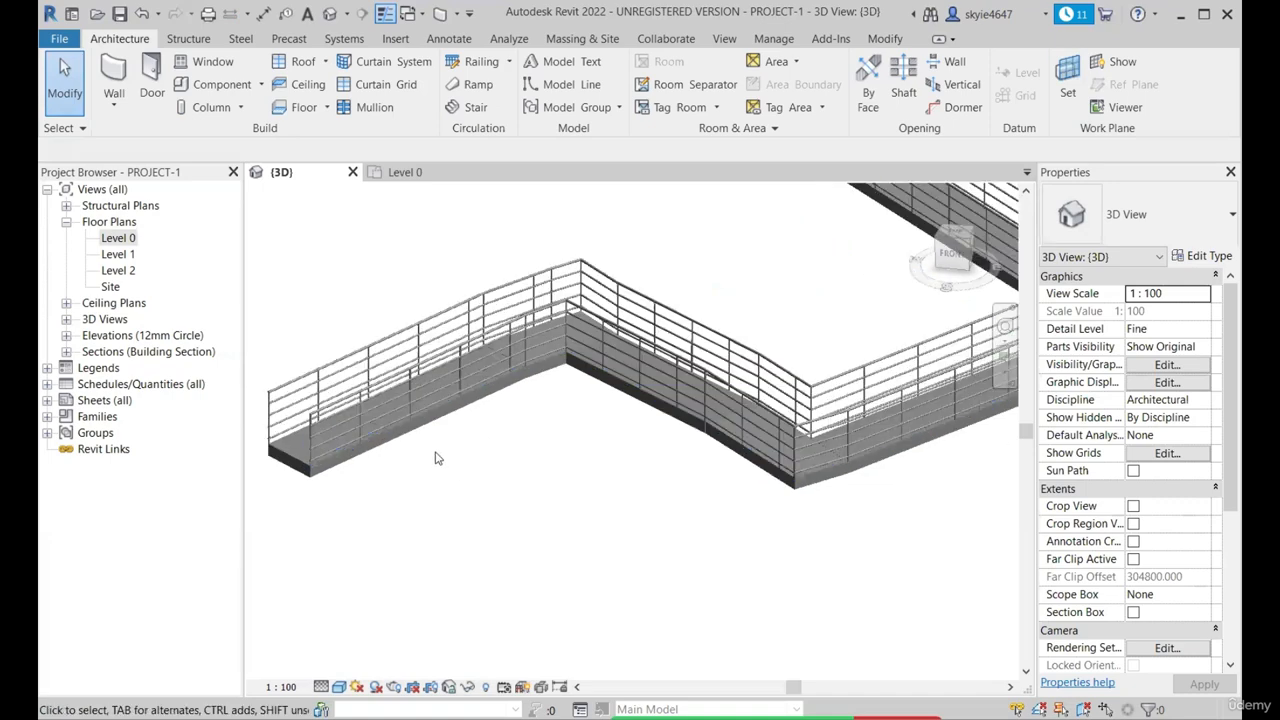
Change the Standard ramp type's shape to Solid.
click(451, 427)
shift+middle_drag(471, 463, 615, 410)
click(1206, 256)
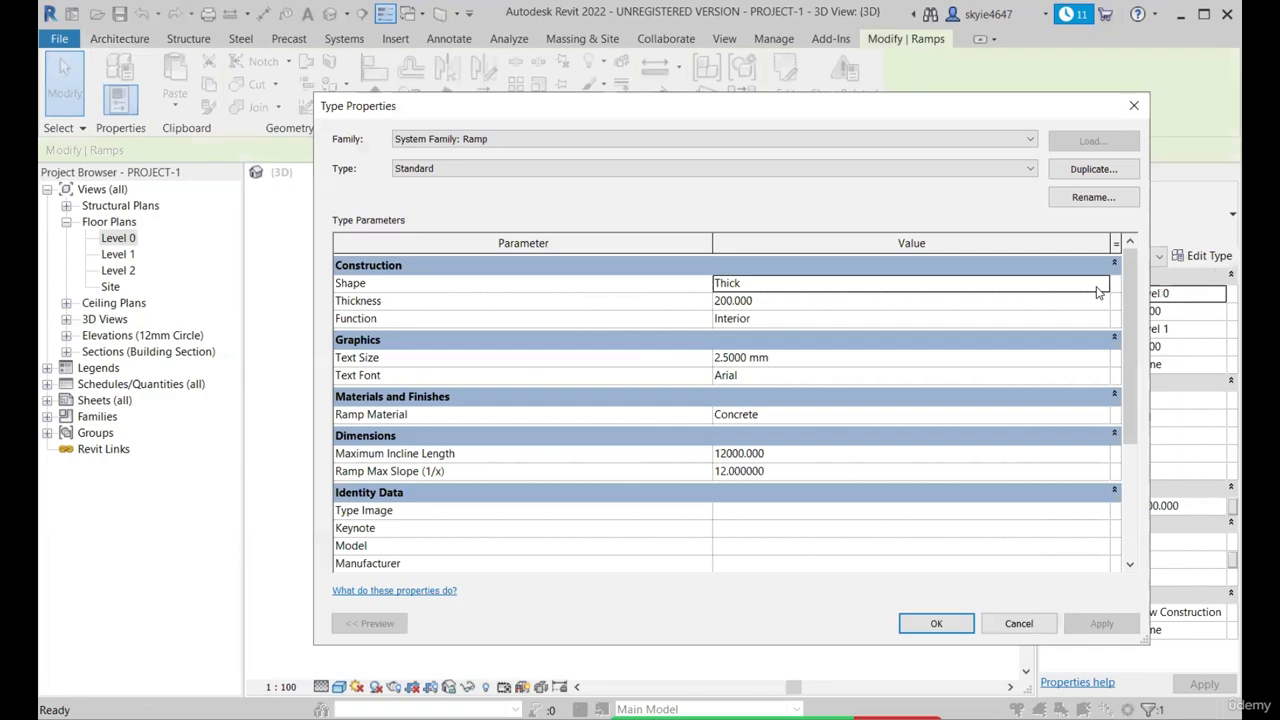
click(1100, 287)
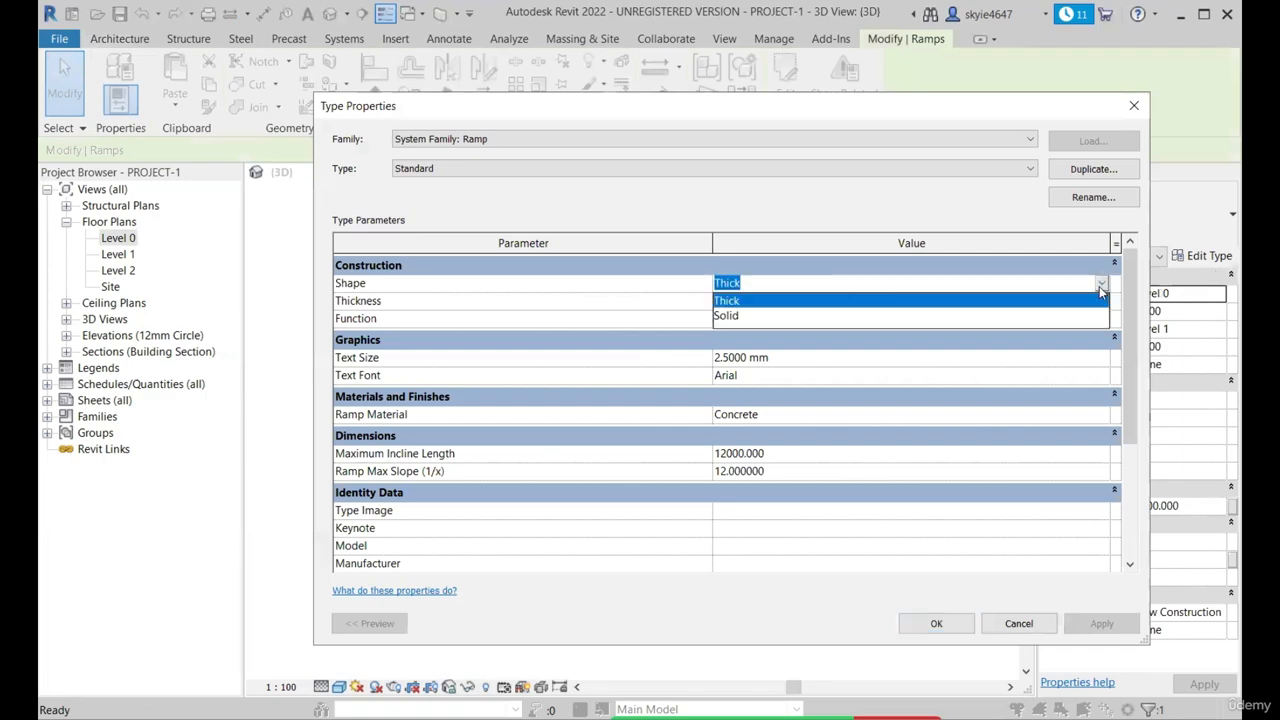
click(730, 316)
click(940, 628)
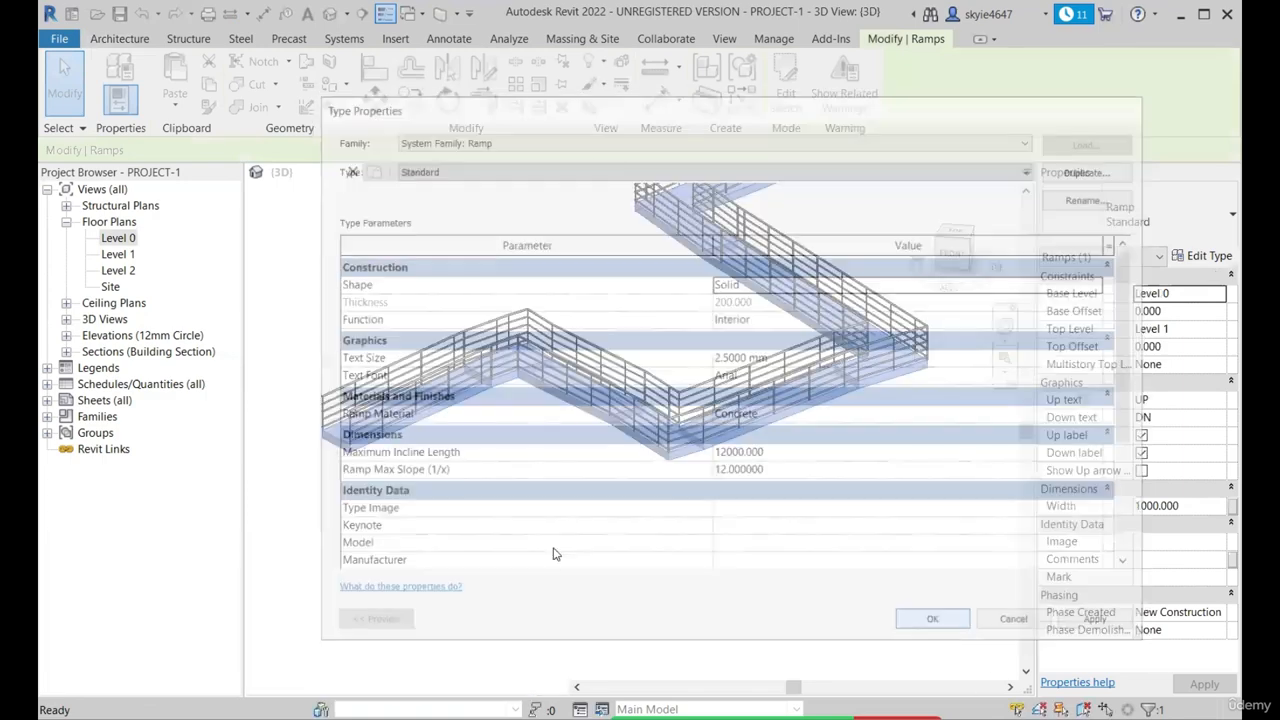
click(586, 557)
Examine the solid shape at the zigzag ramp's high end and along the switchback ramp and its landing.
shift+middle_drag(586, 557, 617, 537)
scroll(617, 537, down, 2)
scroll(500, 518, up, 4)
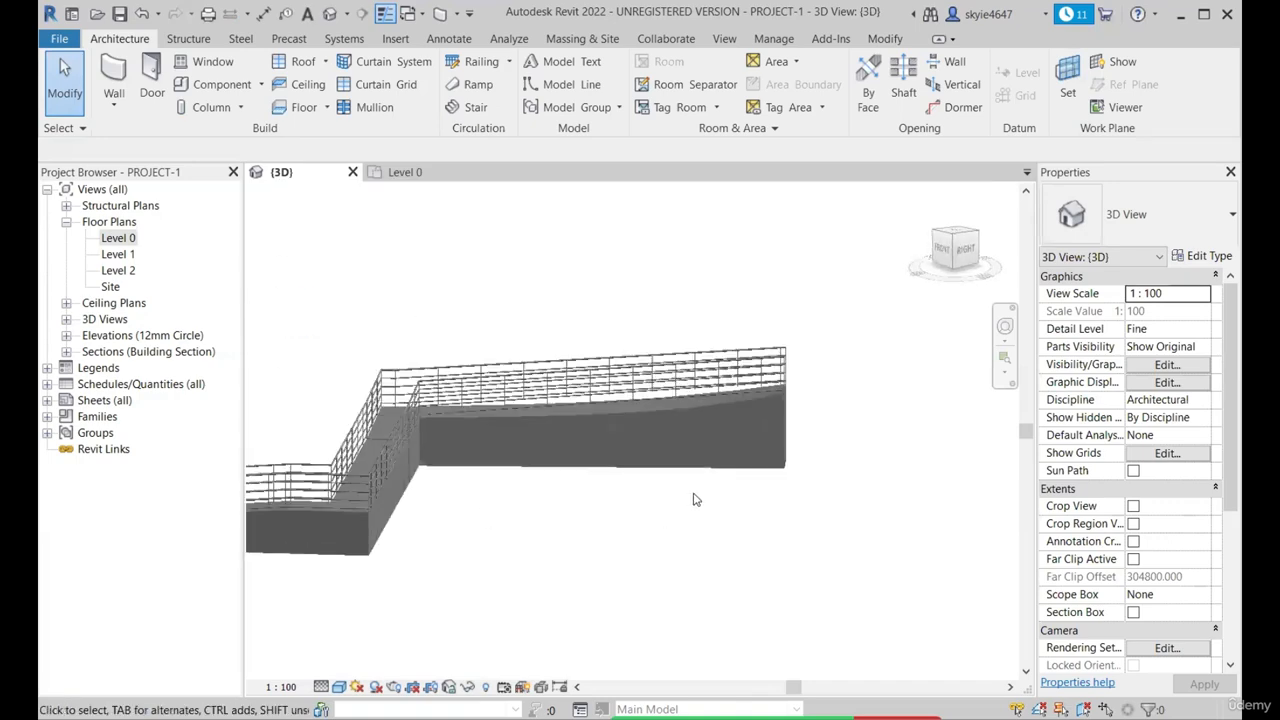
scroll(694, 497, down, 5)
scroll(474, 497, up, 3)
scroll(572, 433, up, 2)
mouse_move(574, 434)
shift+middle_down()
mouse_move(646, 466)
mouse_move(767, 451)
mouse_move(585, 434)
mouse_move(680, 423)
mouse_move(722, 402)
mouse_move(683, 510)
mouse_move(600, 541)
mouse_move(610, 560)
mouse_move(543, 490)
mouse_move(618, 441)
mouse_move(617, 566)
mouse_move(638, 479)
shift+middle_up()
scroll(585, 434, up, 4)
scroll(667, 414, up, 3)
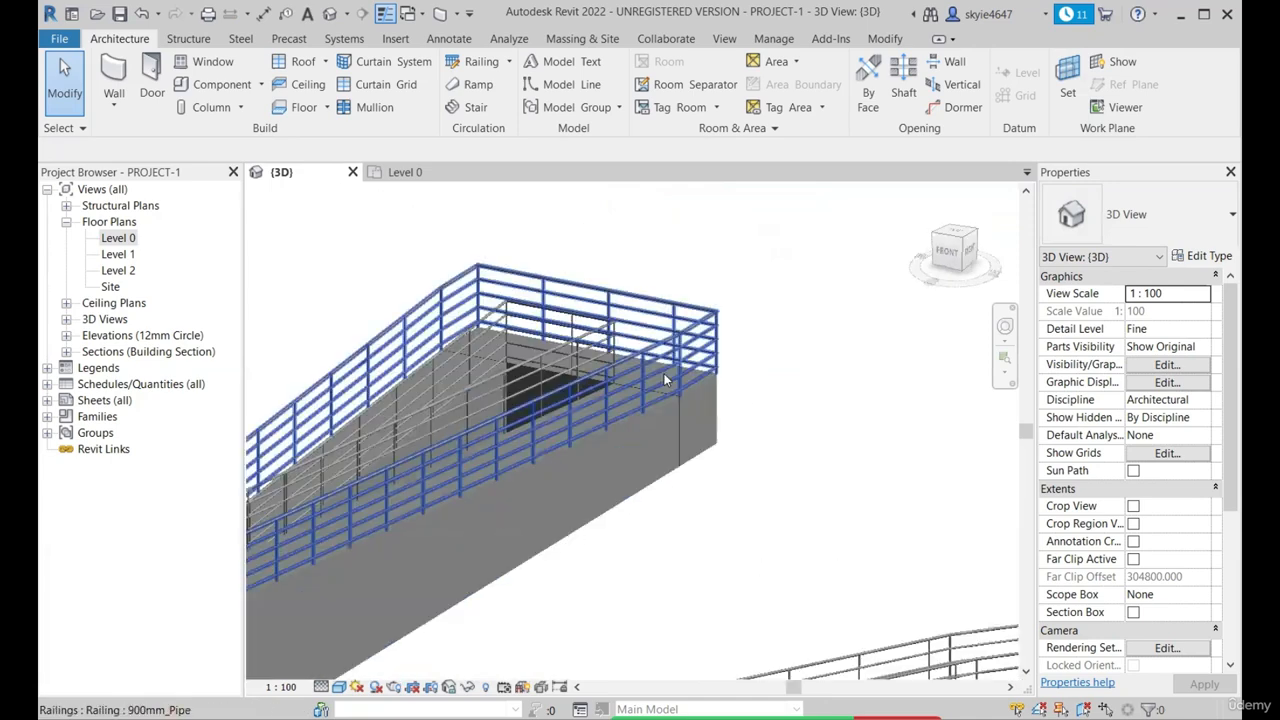
scroll(665, 378, down, 3)
scroll(456, 543, up, 4)
scroll(386, 456, down, 3)
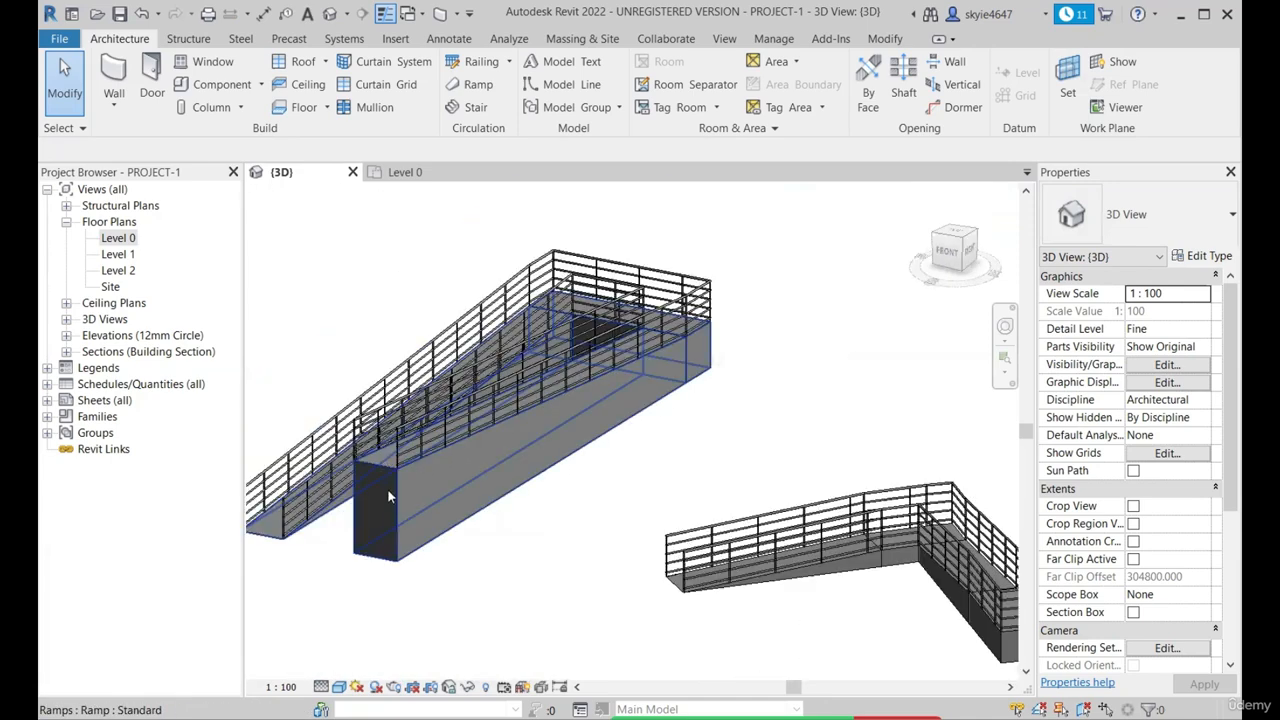
scroll(391, 454, up, 3)
scroll(392, 454, down, 3)
shift+middle_drag(530, 466, 503, 460)
Examine the zigzag ramp's lower runs and corner landings, and compare both ramps beside the building.
scroll(528, 471, down, 3)
scroll(503, 460, up, 3)
scroll(408, 430, down, 3)
scroll(657, 514, up, 3)
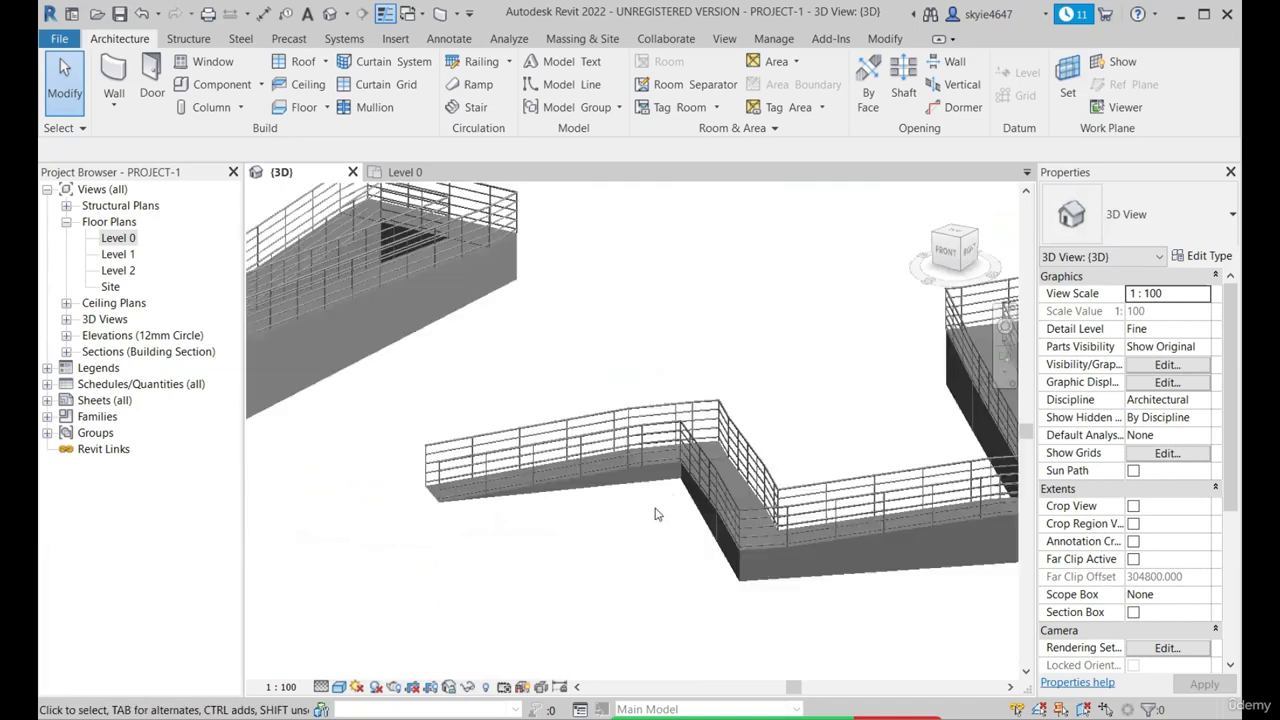
scroll(645, 457, up, 2)
scroll(525, 409, down, 3)
scroll(820, 510, up, 2)
scroll(464, 463, up, 2)
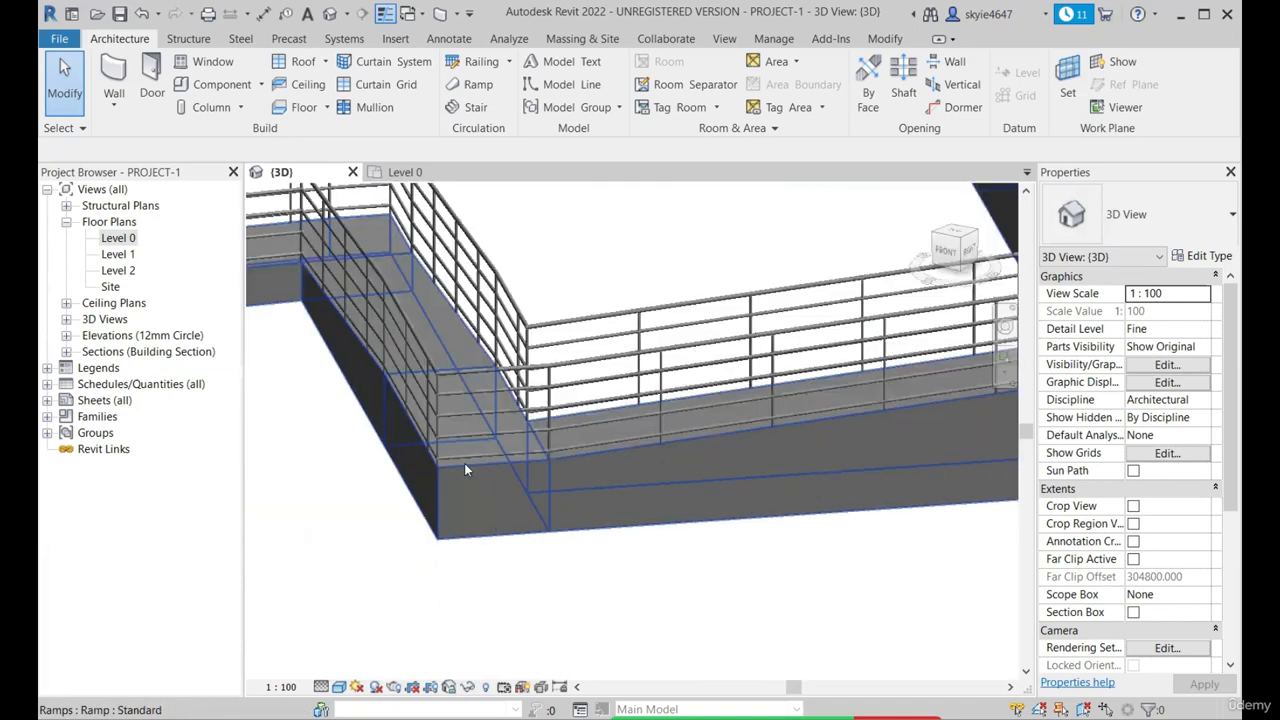
scroll(723, 449, down, 4)
scroll(618, 497, down, 1)
scroll(645, 500, down, 3)
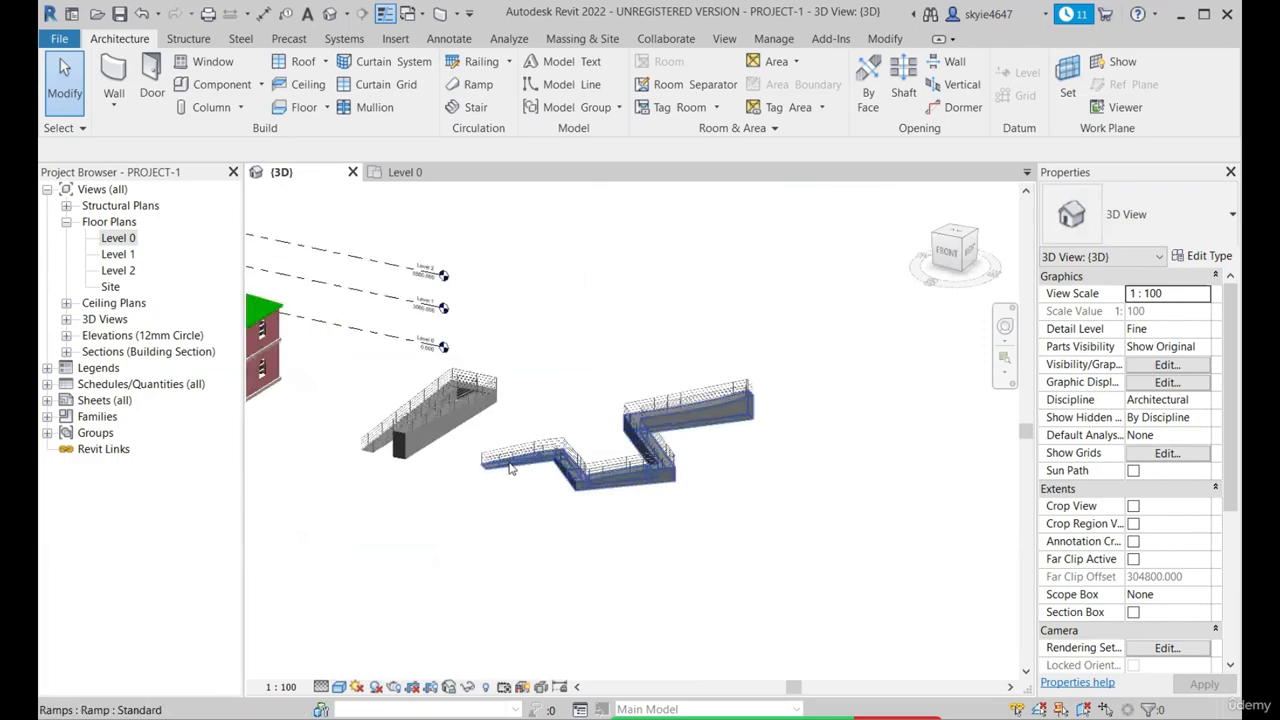
scroll(514, 469, up, 5)
scroll(642, 503, down, 3)
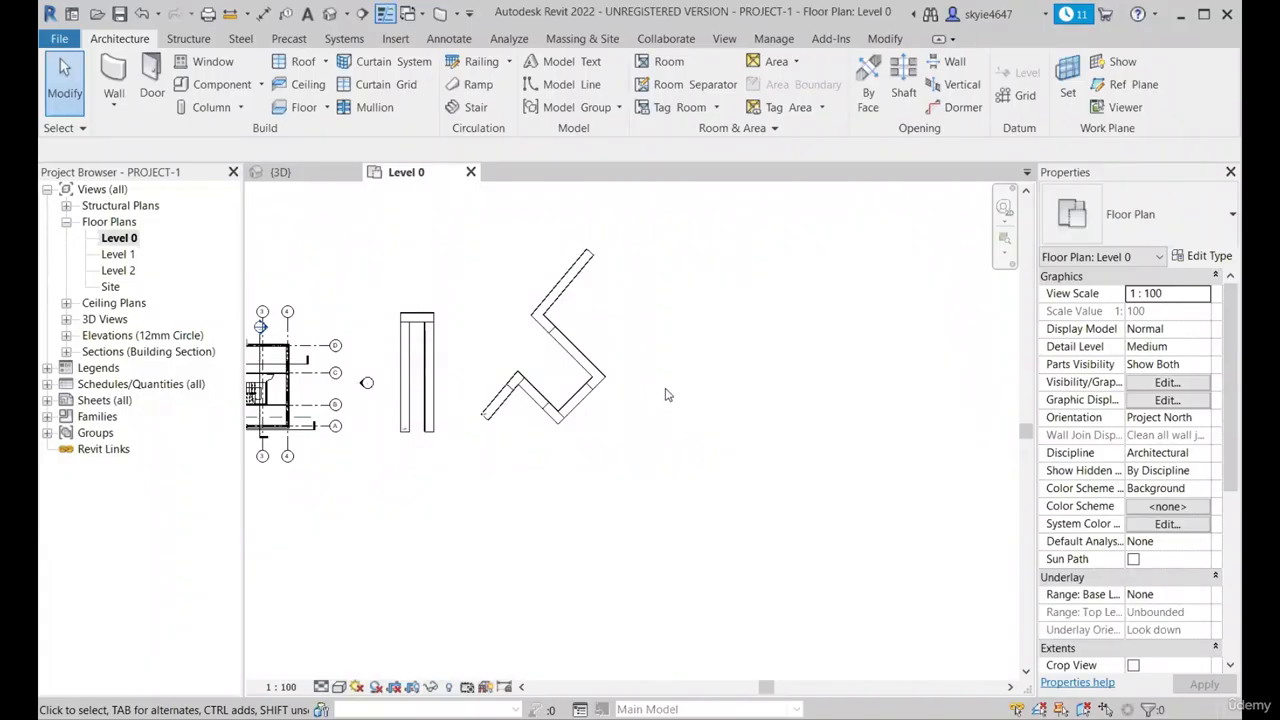
Start a ramp beyond the zigzag ramp on Level 0 and sketch a first boundary arc with a radius of about 8750 mm.
scroll(666, 393, down, 1)
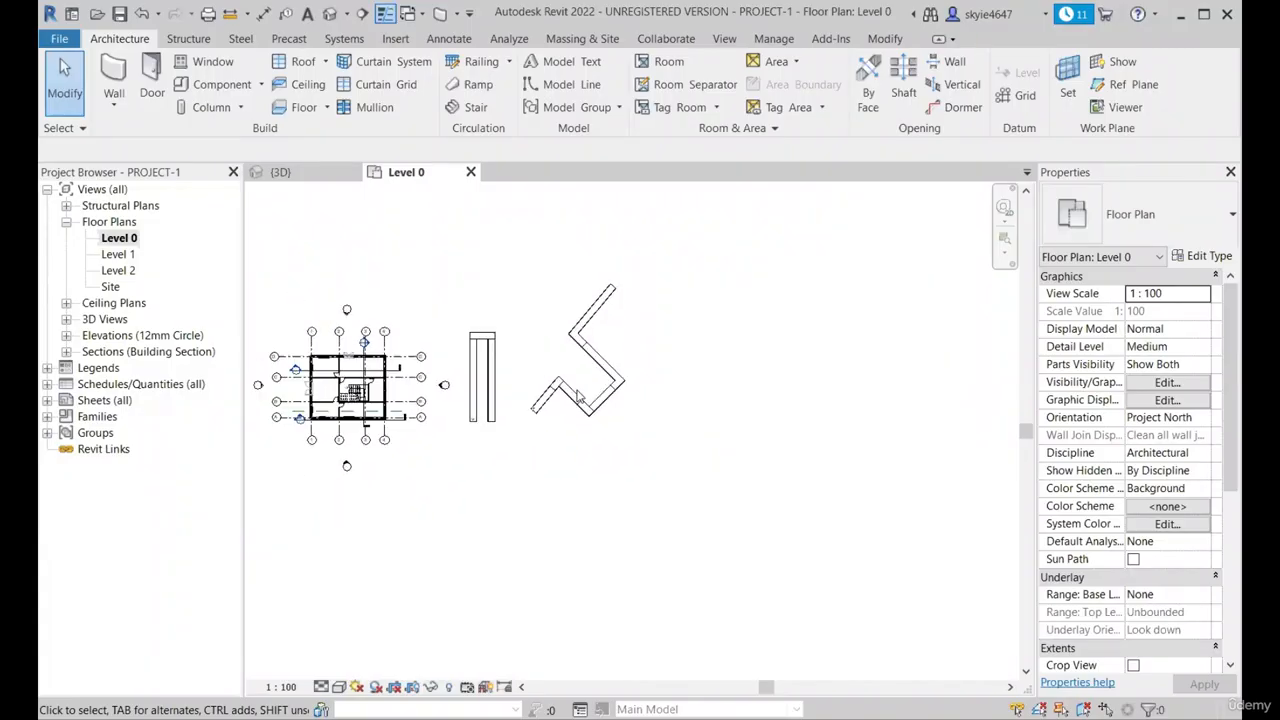
scroll(575, 390, up, 2)
click(480, 85)
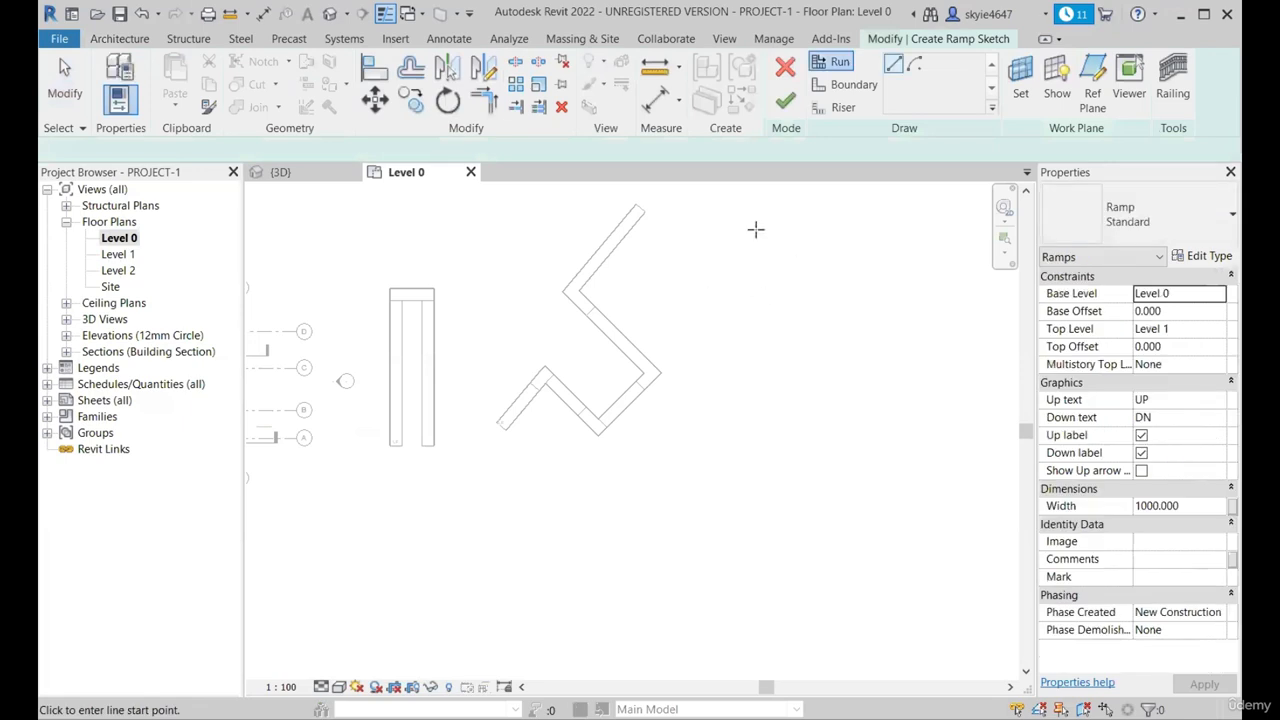
scroll(697, 355, down, 1)
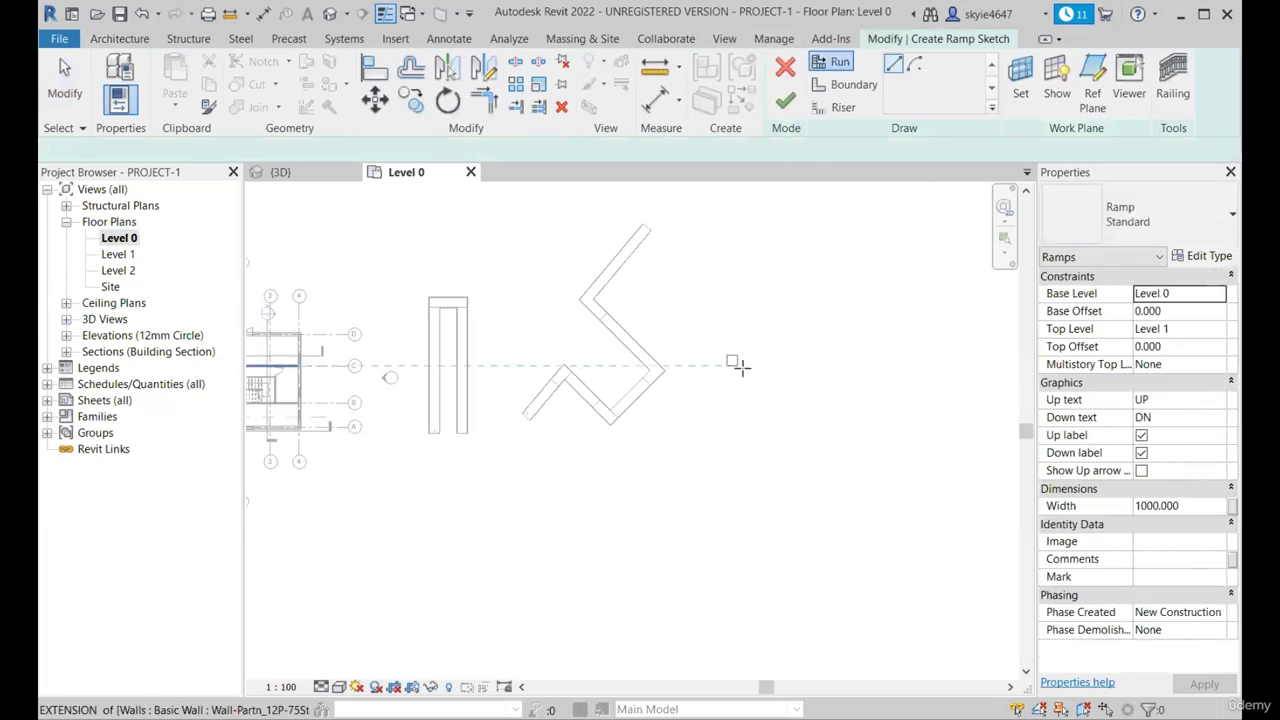
scroll(745, 366, up, 2)
scroll(530, 382, down, 2)
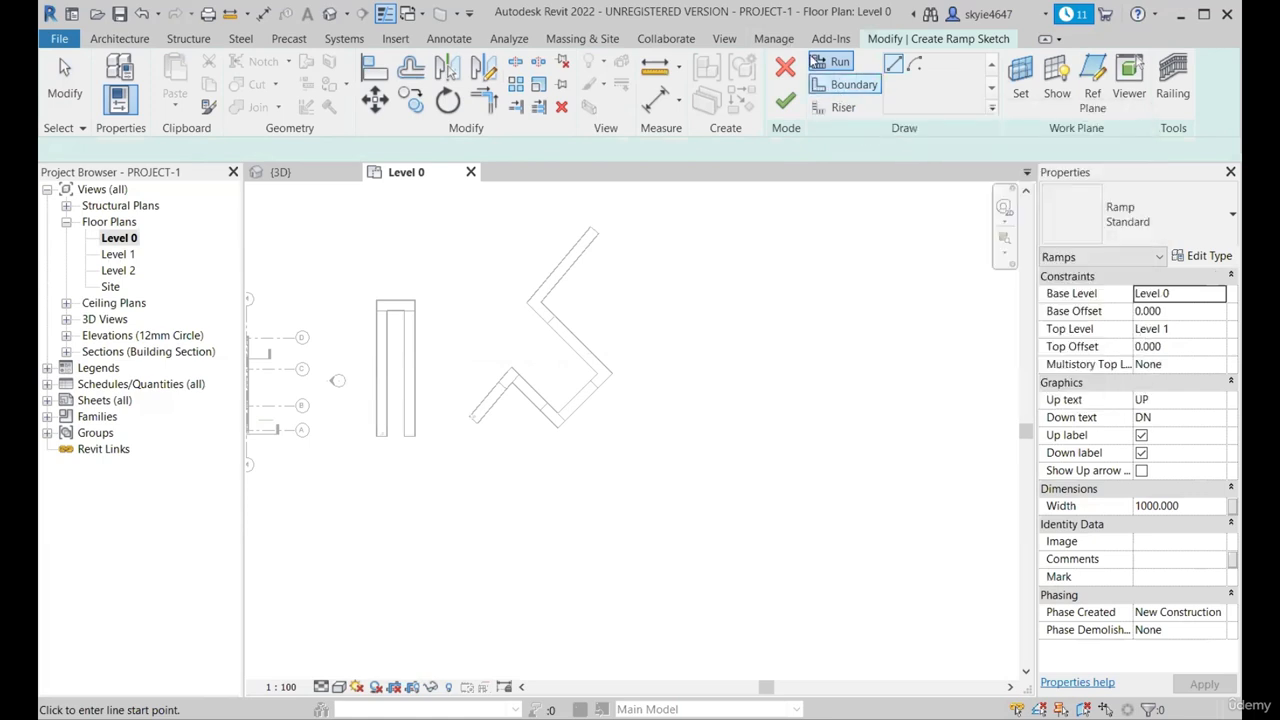
click(850, 85)
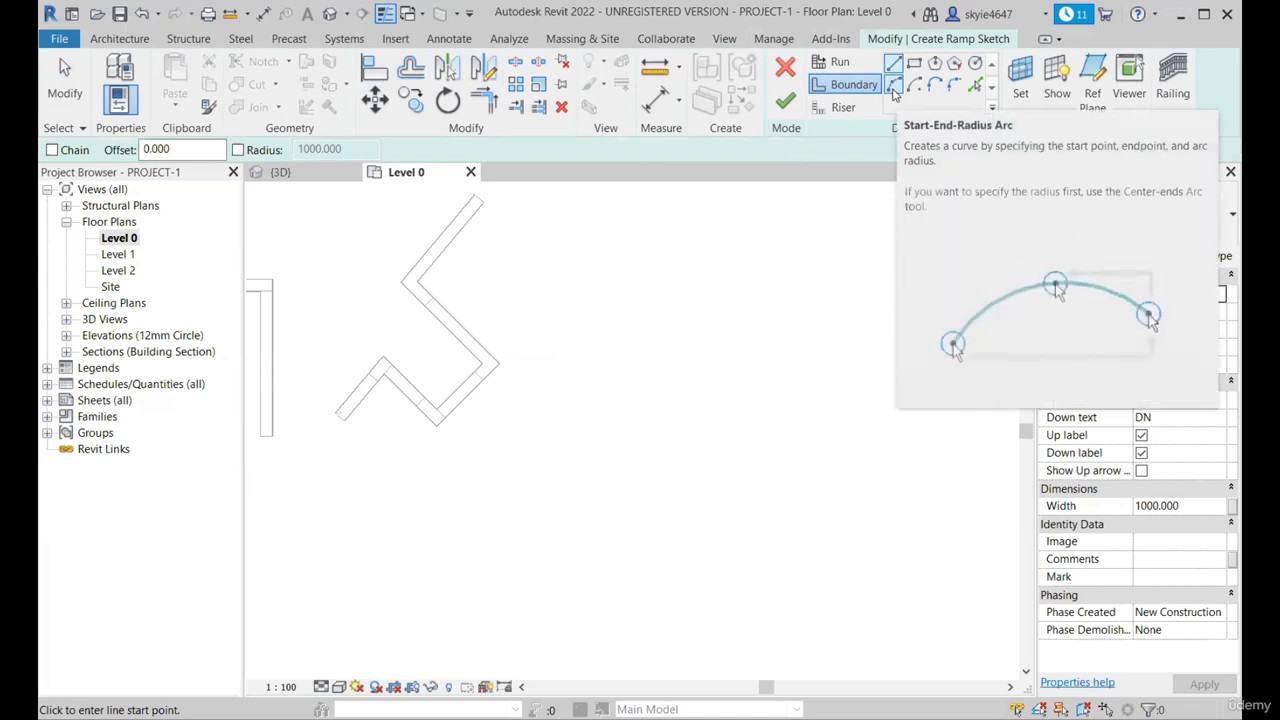
click(895, 88)
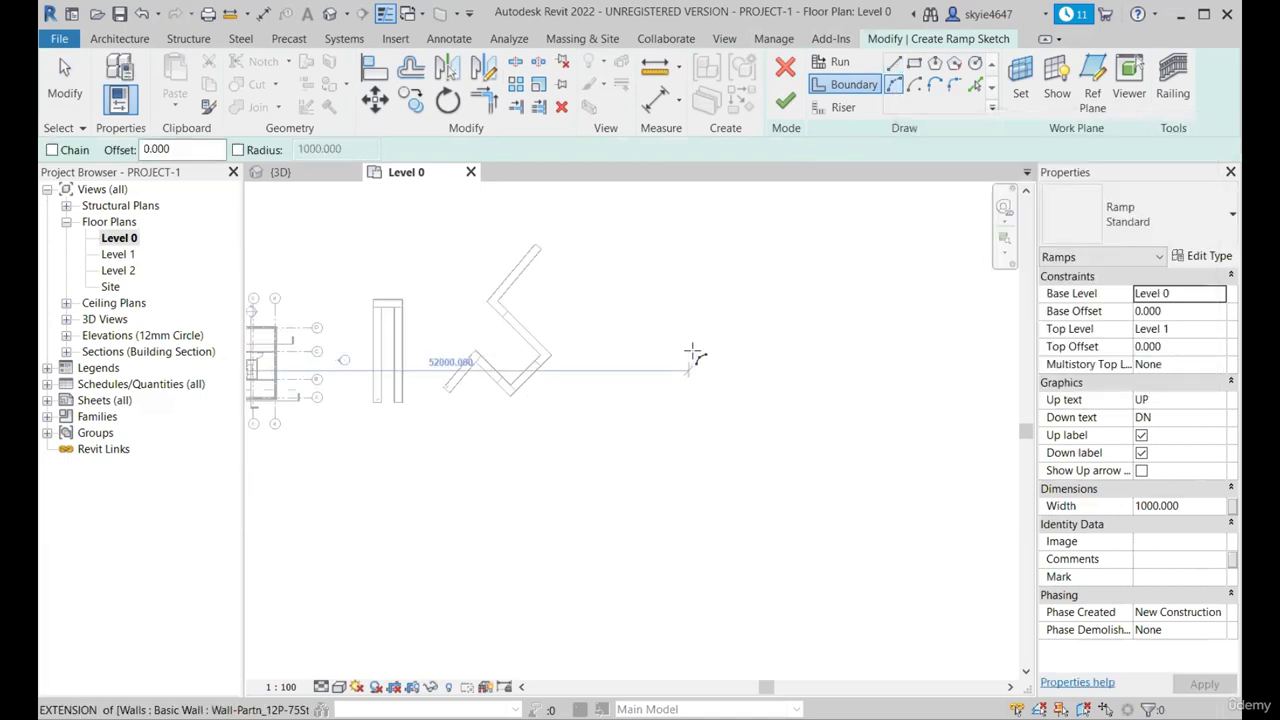
scroll(716, 354, up, 2)
click(802, 315)
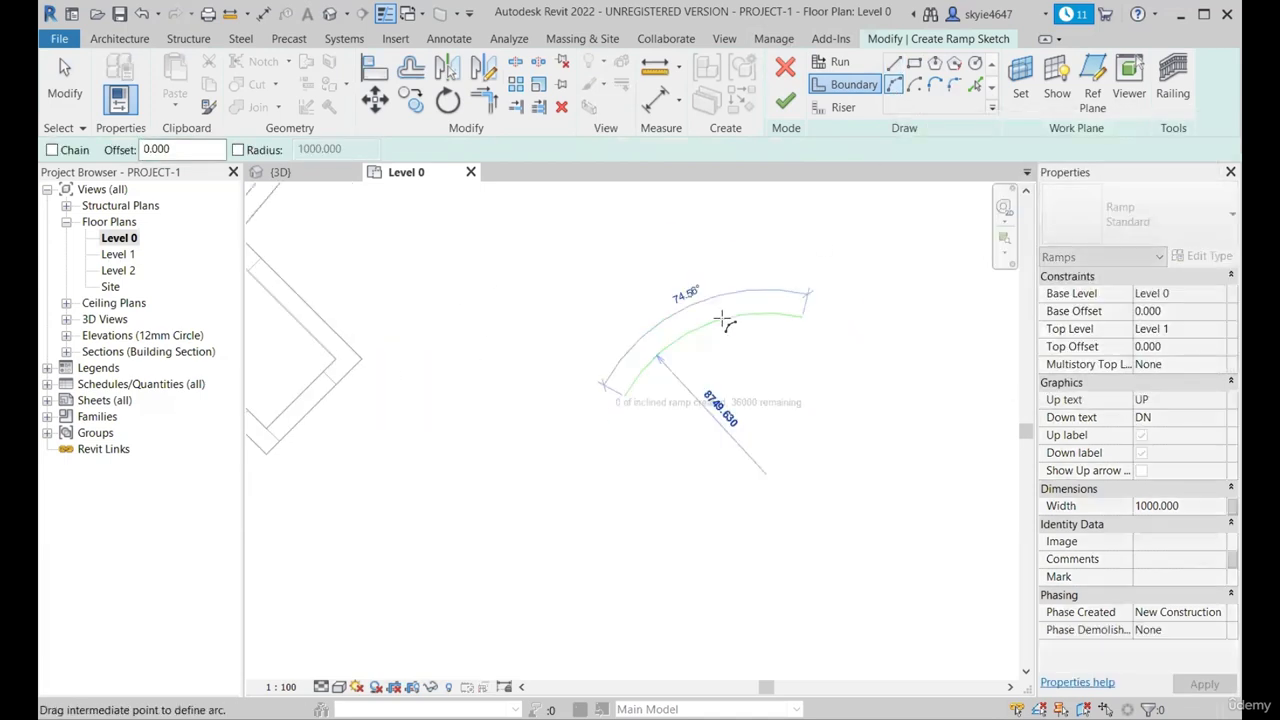
click(723, 317)
Continue the ramp boundary from the first arc's end with two more start-end-radius arcs of alternating curvature, forming a wavy line.
scroll(758, 358, down, 3)
click(780, 338)
click(890, 306)
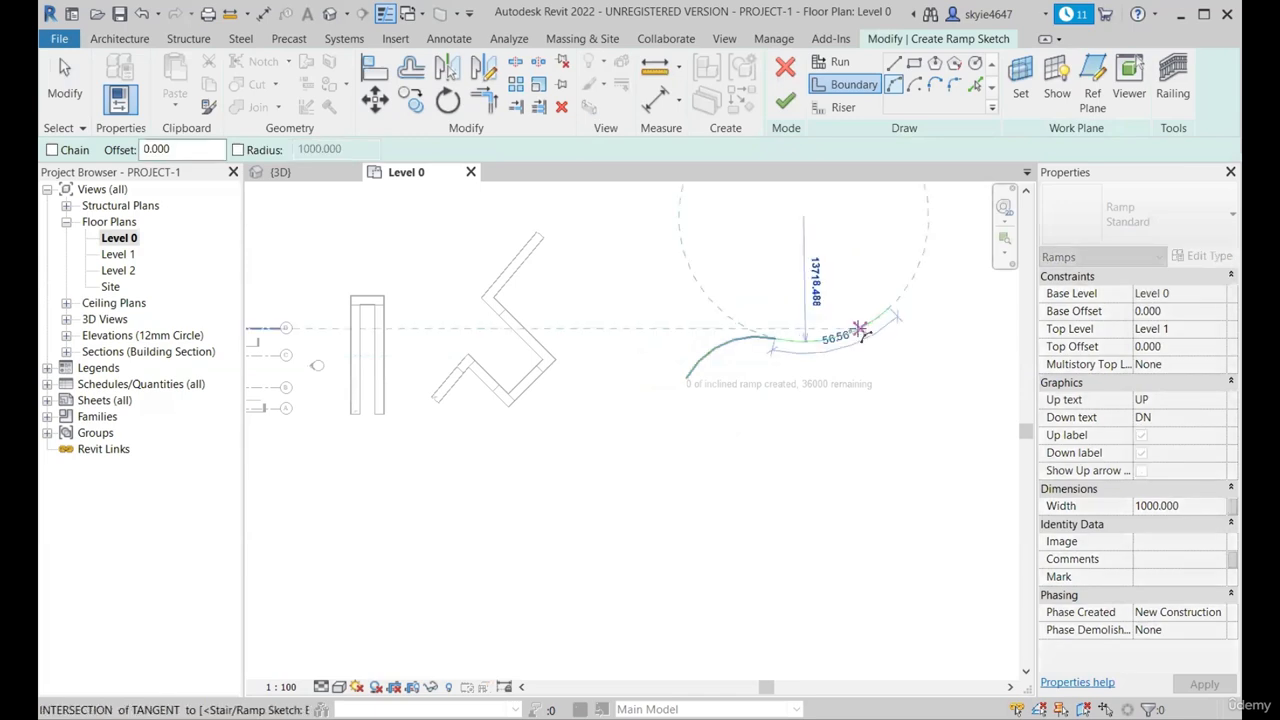
click(861, 332)
scroll(864, 333, down, 2)
scroll(883, 322, up, 2)
scroll(724, 372, down, 2)
scroll(929, 284, up, 3)
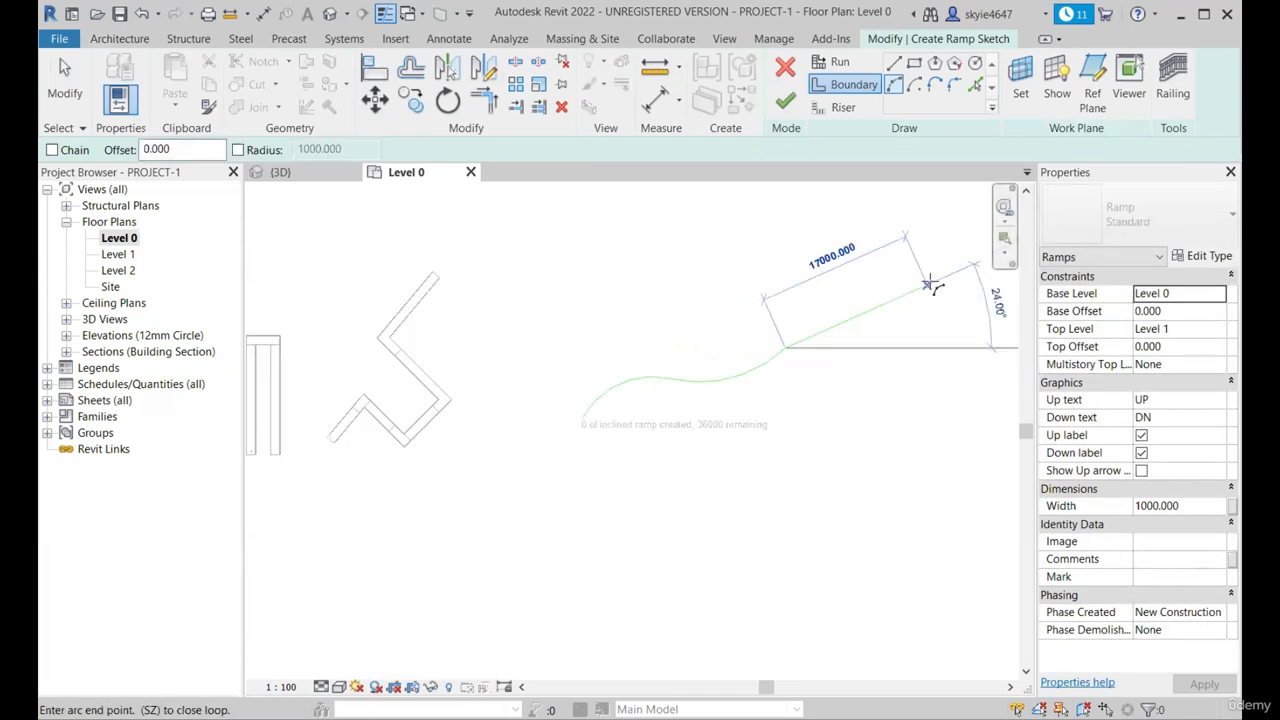
click(945, 272)
click(892, 284)
key(Escape)
scroll(600, 310, down, 2)
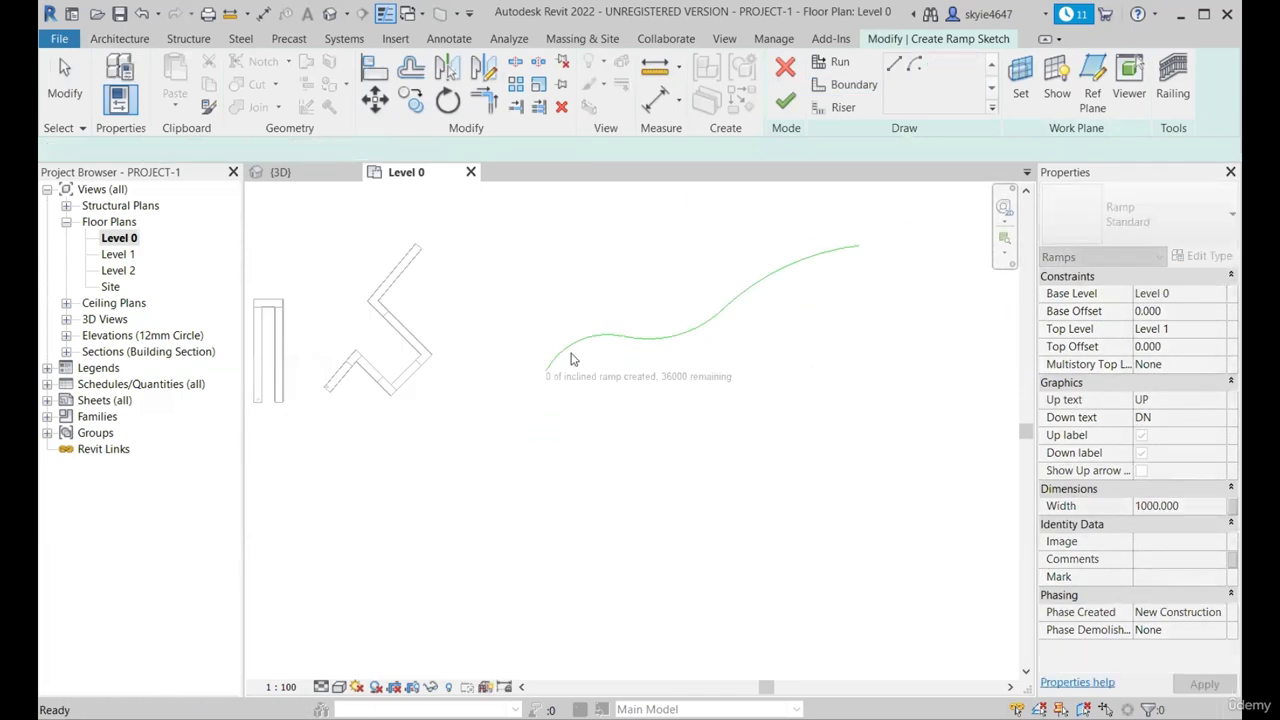
Copy the three-arc boundary diagonally about 15000 mm to the lower right as the ramp's opposite edge.
scroll(568, 358, up, 2)
click(563, 360)
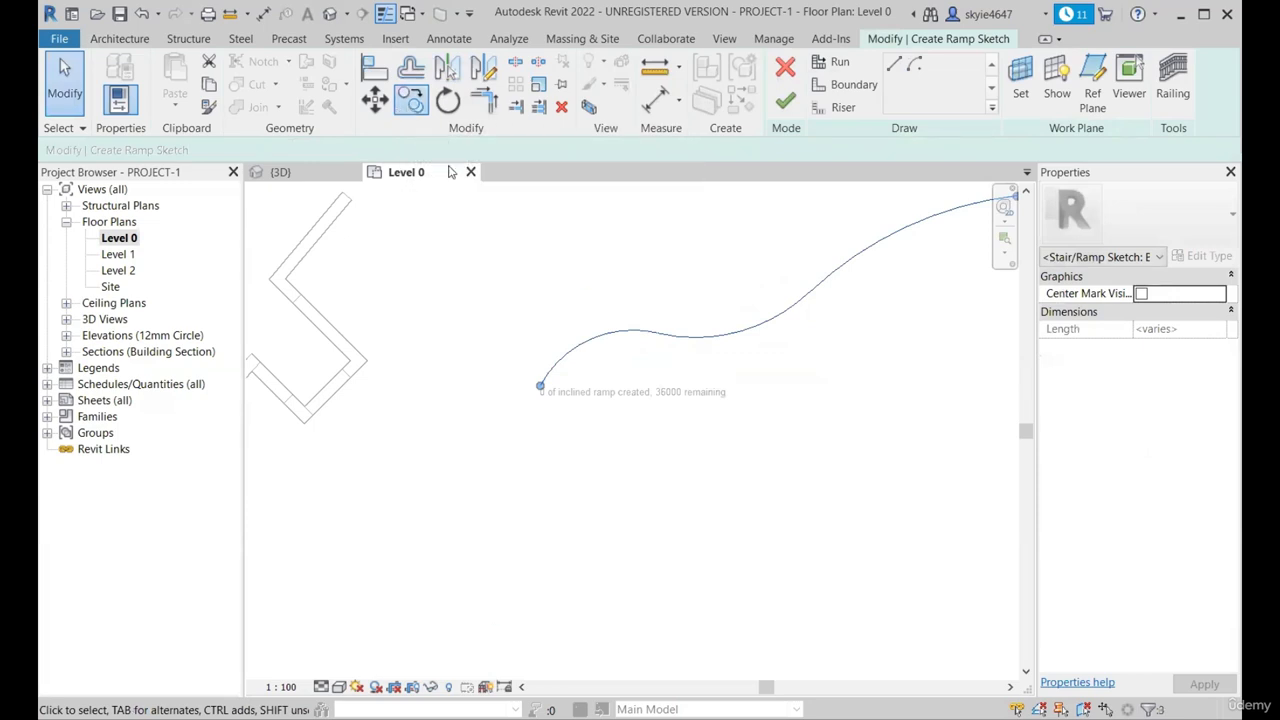
click(541, 385)
scroll(543, 381, down, 2)
click(627, 470)
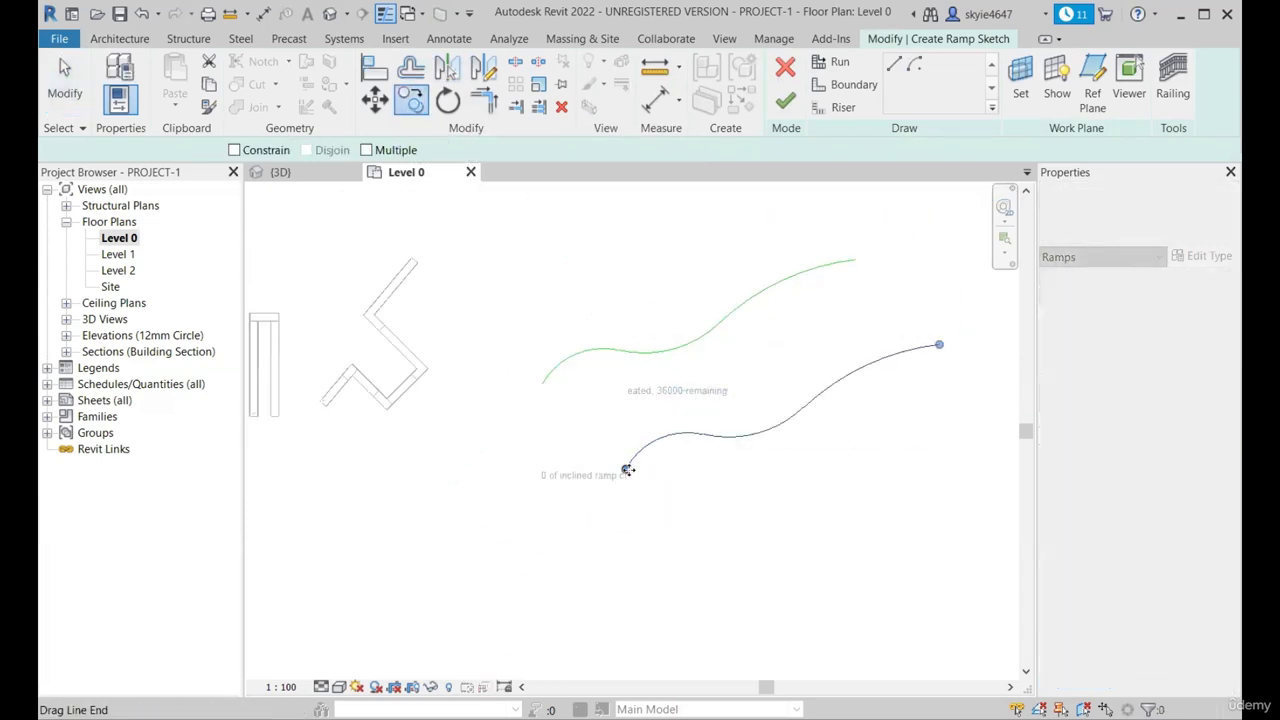
Draw straight riser lines joining the two boundaries at their lower ends and at their first arc junctions.
scroll(670, 470, up, 2)
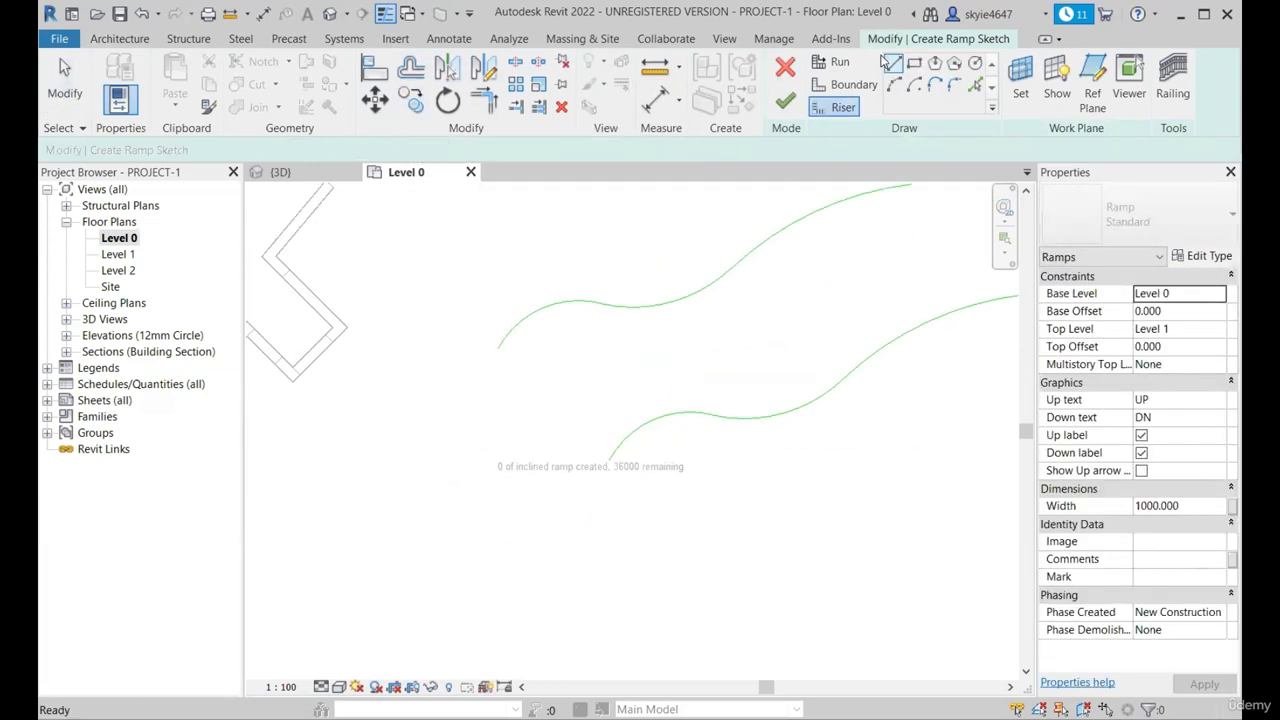
scroll(630, 480, up, 2)
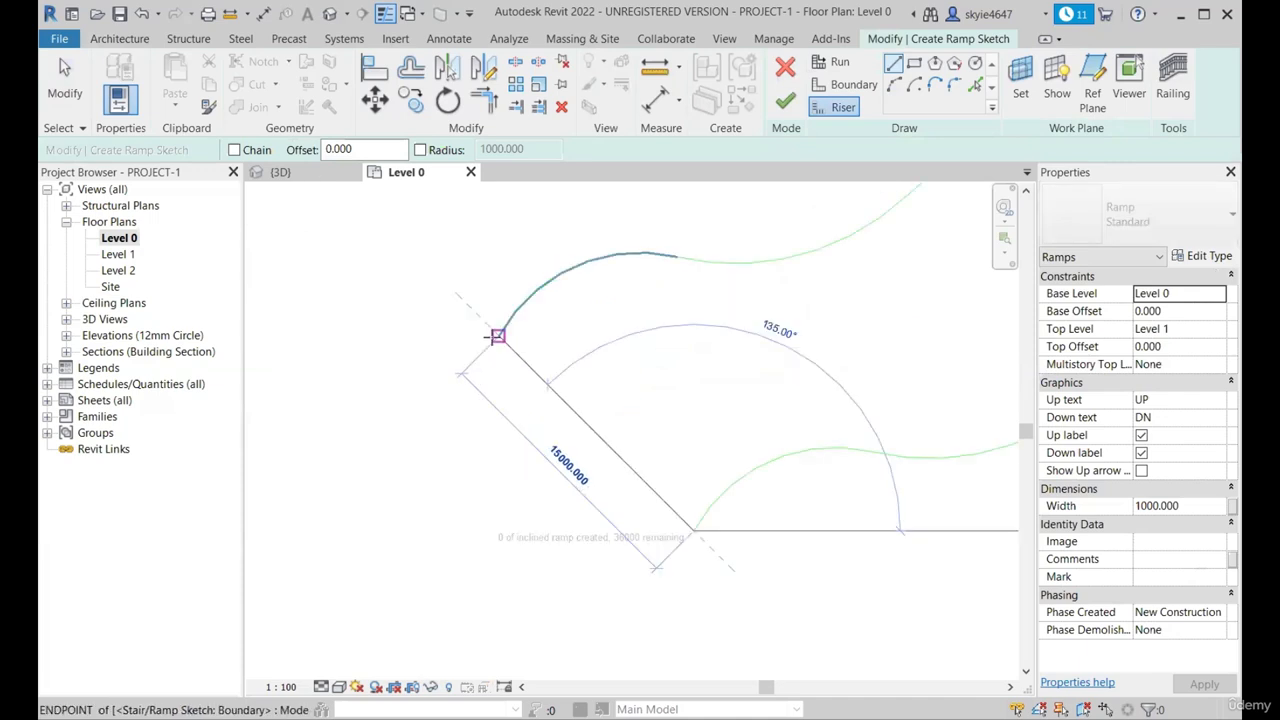
click(496, 336)
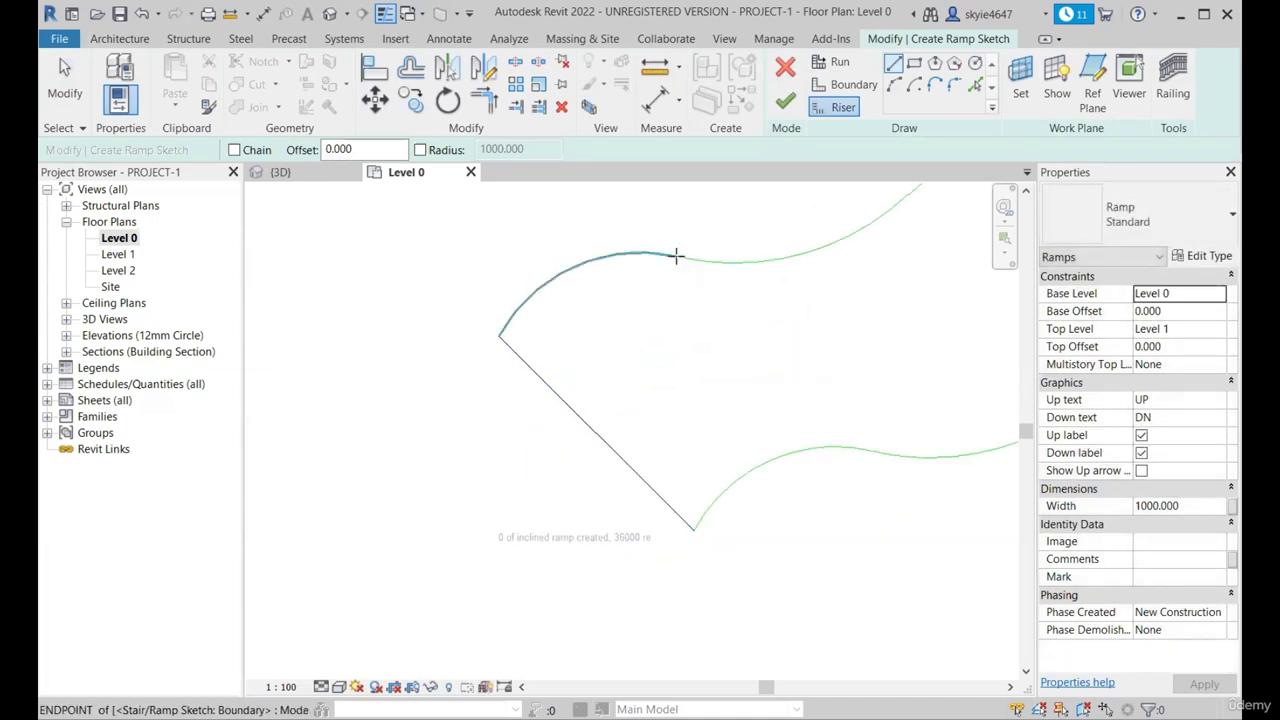
click(680, 258)
click(871, 449)
scroll(740, 399, down, 2)
scroll(765, 340, up, 2)
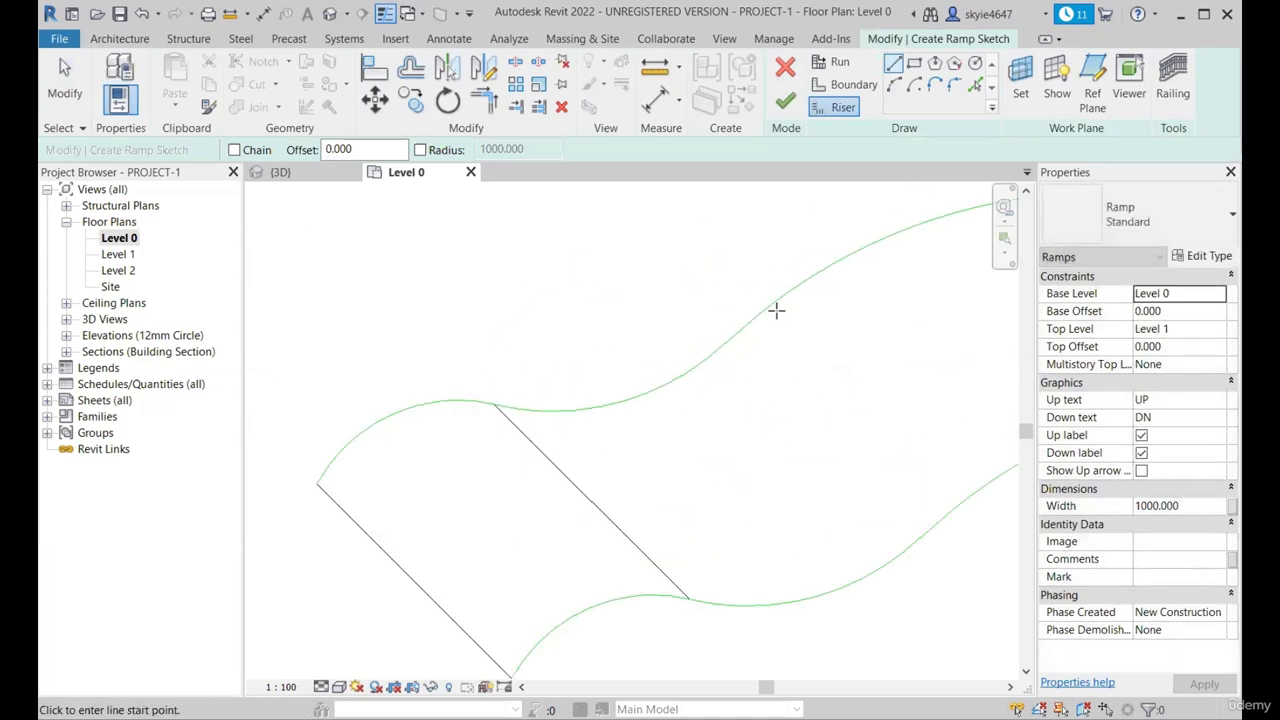
Draw riser lines joining the two boundaries at their second arc junctions and at their upper ends.
click(724, 341)
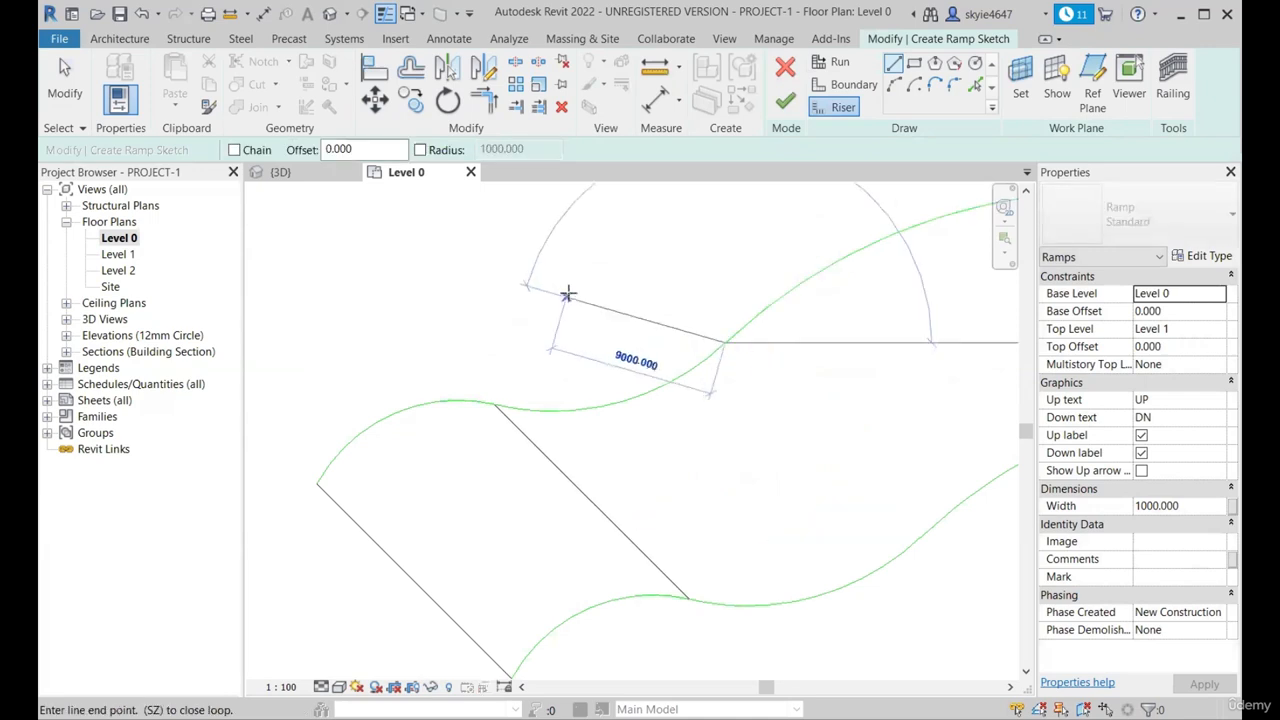
scroll(567, 294, down, 1)
click(771, 420)
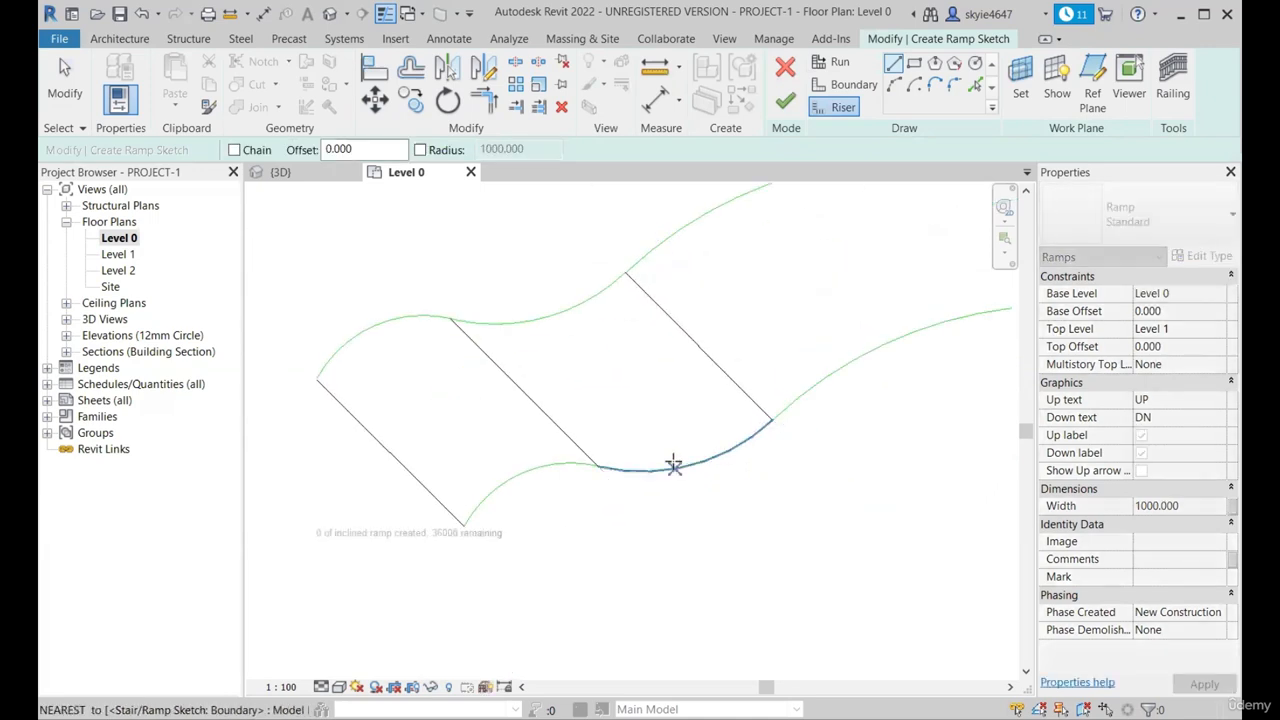
middle_drag(922, 208, 742, 308)
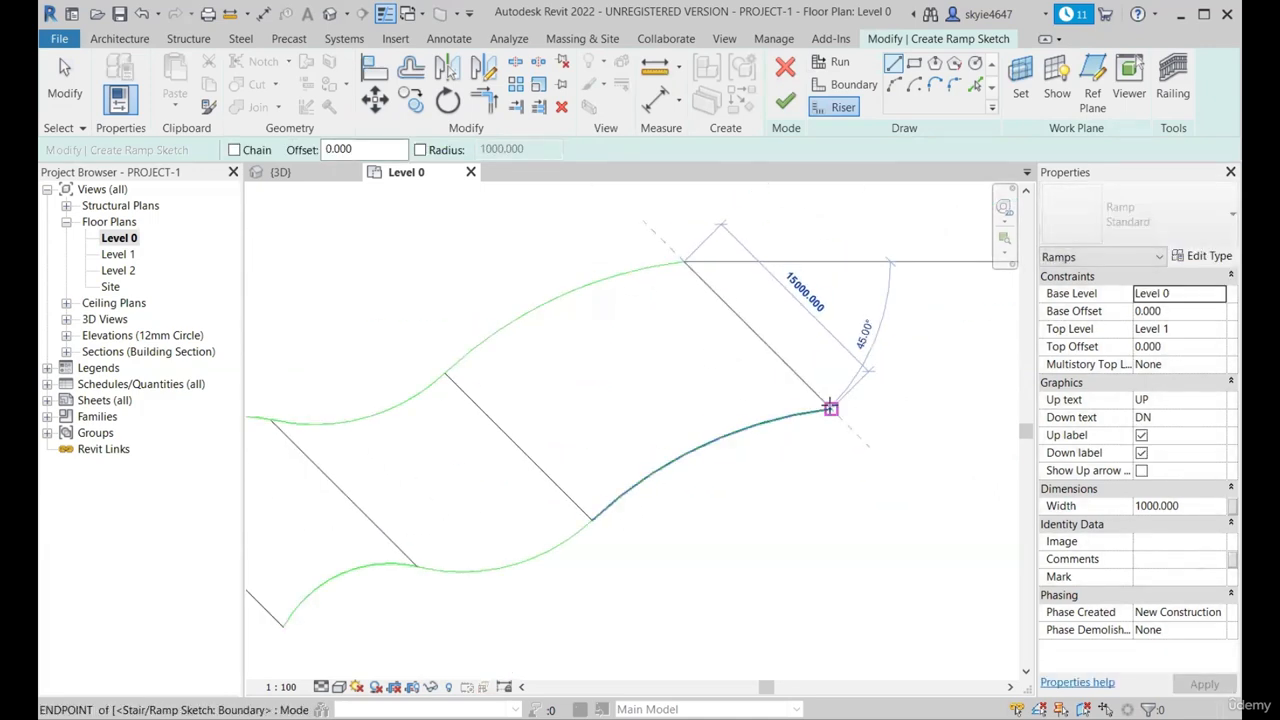
click(831, 409)
scroll(771, 323, down, 2)
key(Escape)
Finish the wavy ramp sketch and show the model in the 3D view.
scroll(652, 390, up, 4)
scroll(645, 395, down, 3)
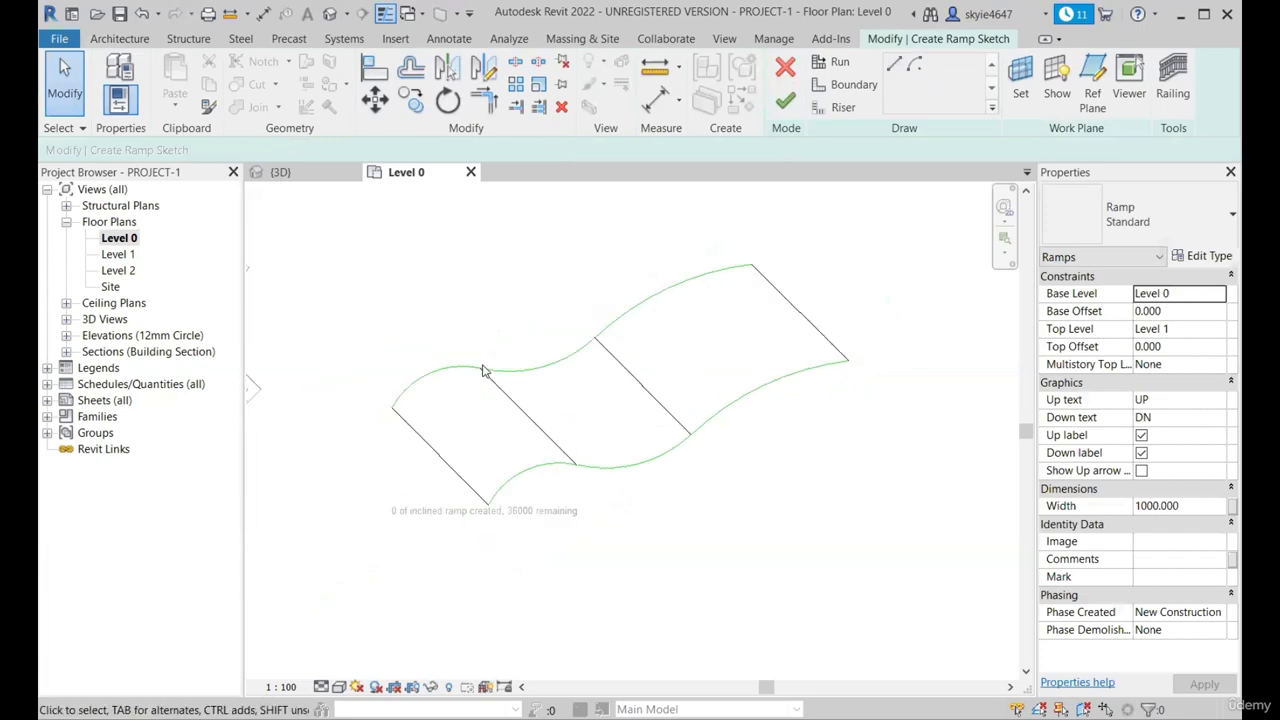
scroll(572, 443, up, 1)
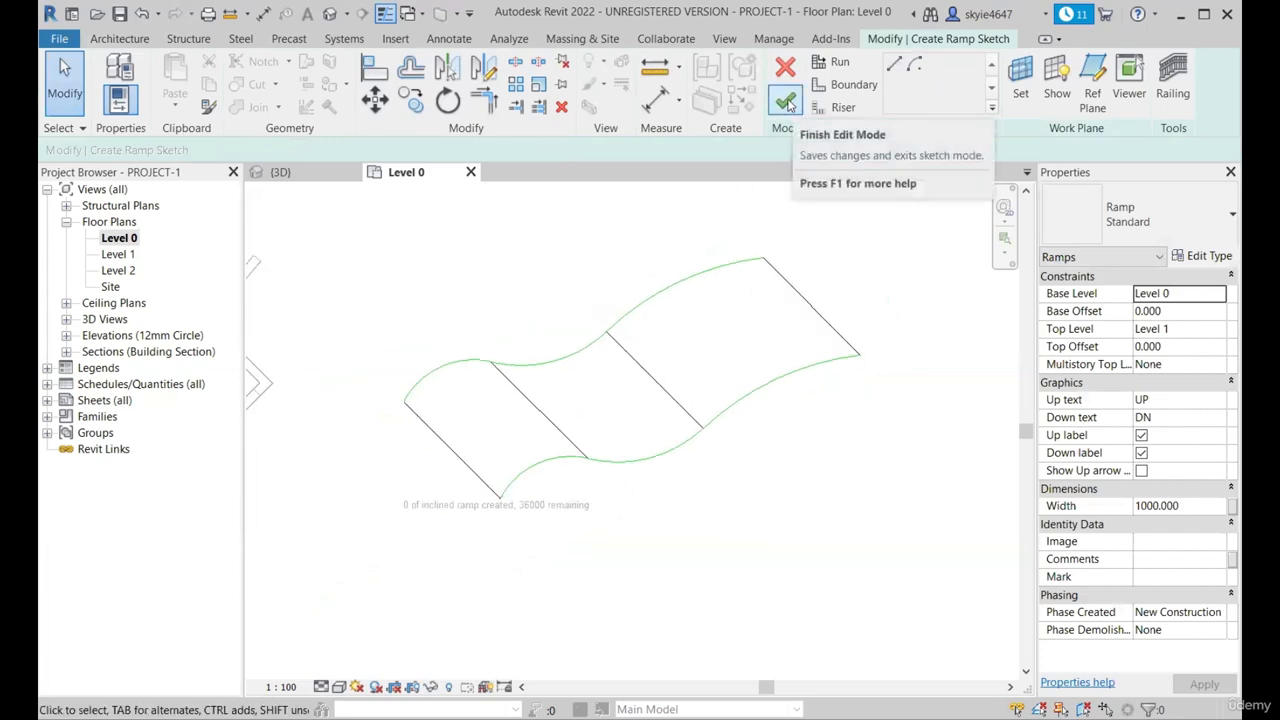
click(786, 101)
click(325, 174)
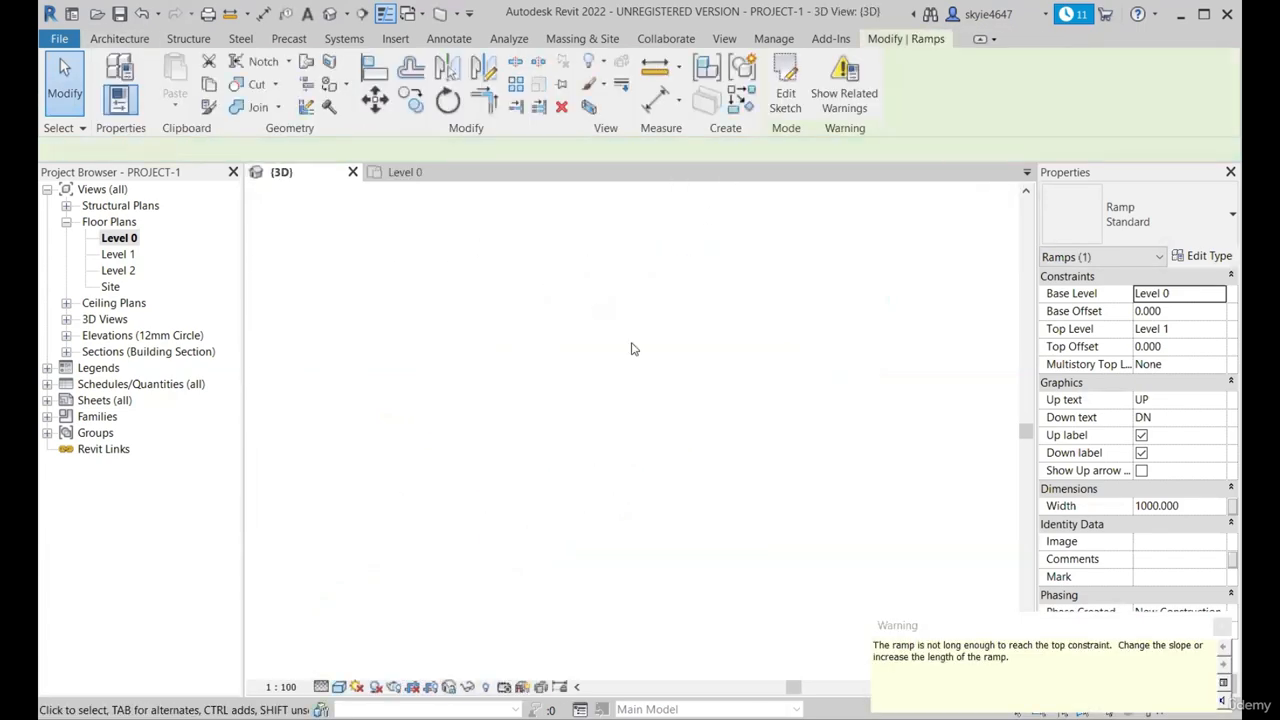
Examine the wavy ramp's surface, railings and solid high end in 3D, and compare its size with the building.
scroll(808, 504, up, 4)
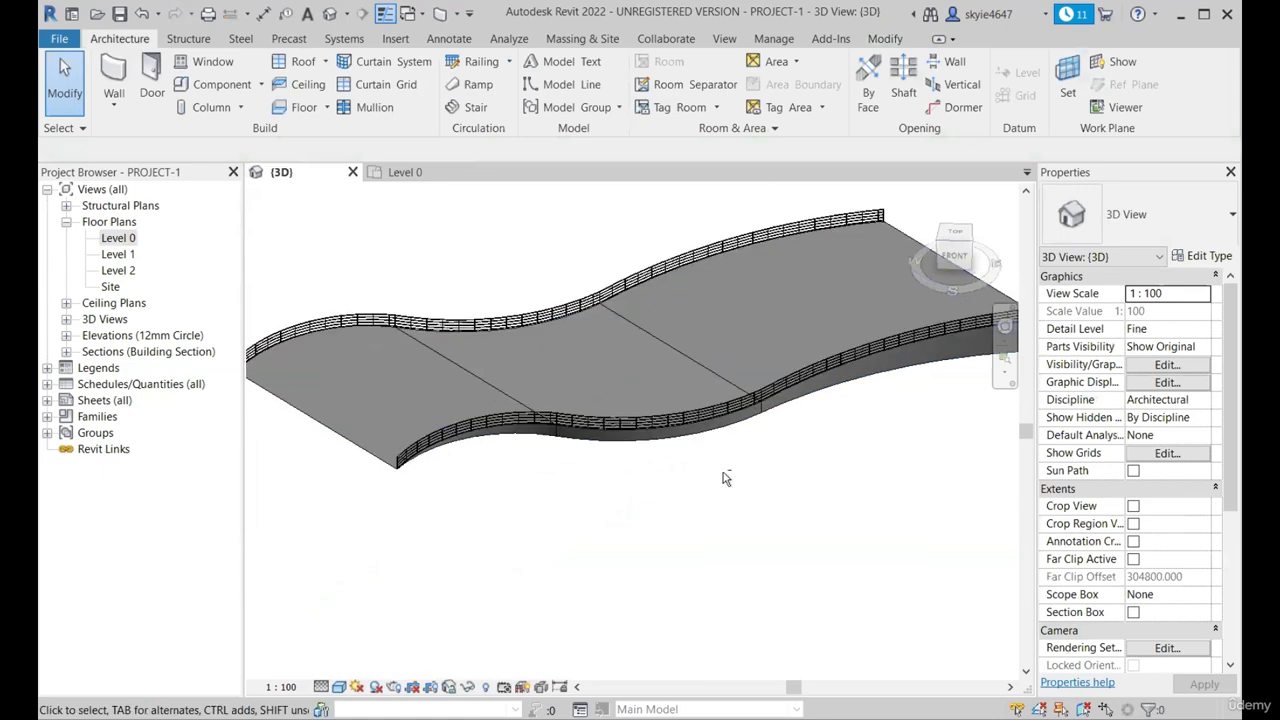
shift+middle_drag(726, 482, 698, 372)
scroll(560, 415, down, 3)
scroll(725, 375, down, 2)
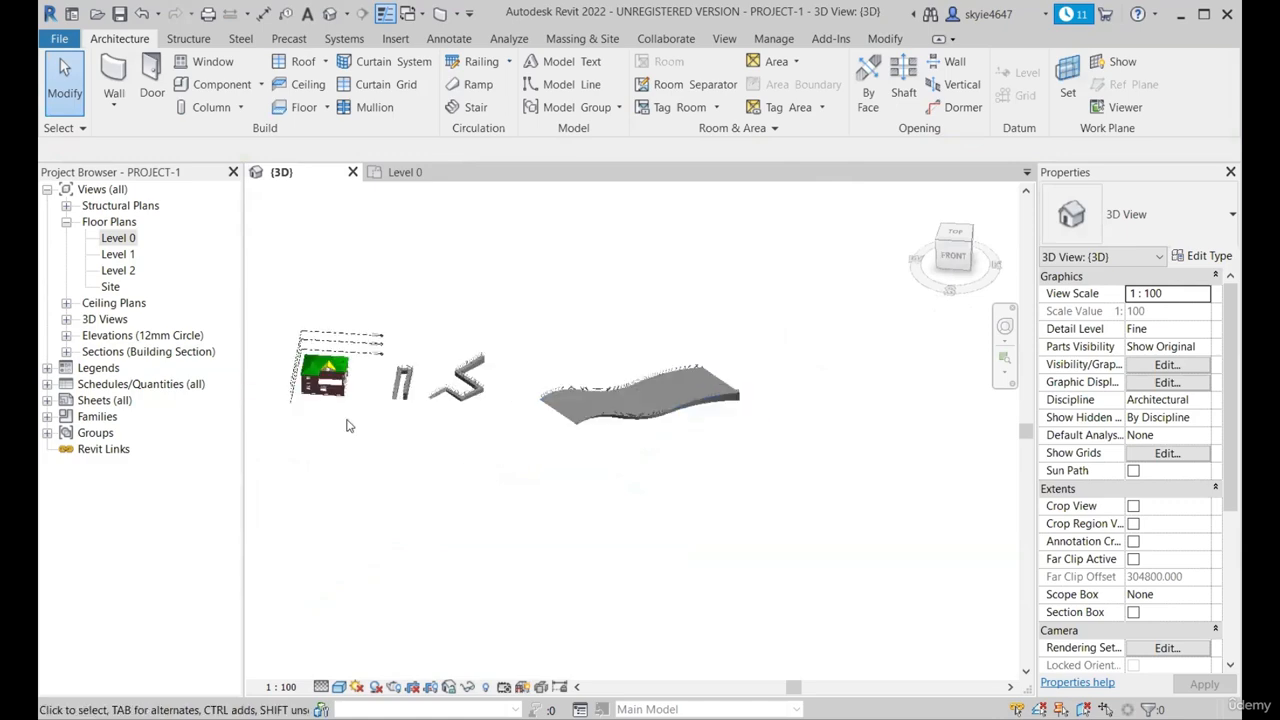
scroll(433, 397, up, 6)
scroll(514, 377, down, 2)
middle_drag(885, 450, 511, 418)
scroll(511, 418, down, 3)
shift+middle_drag(700, 410, 849, 449)
scroll(576, 392, up, 3)
scroll(506, 350, down, 1)
middle_drag(1000, 385, 675, 350)
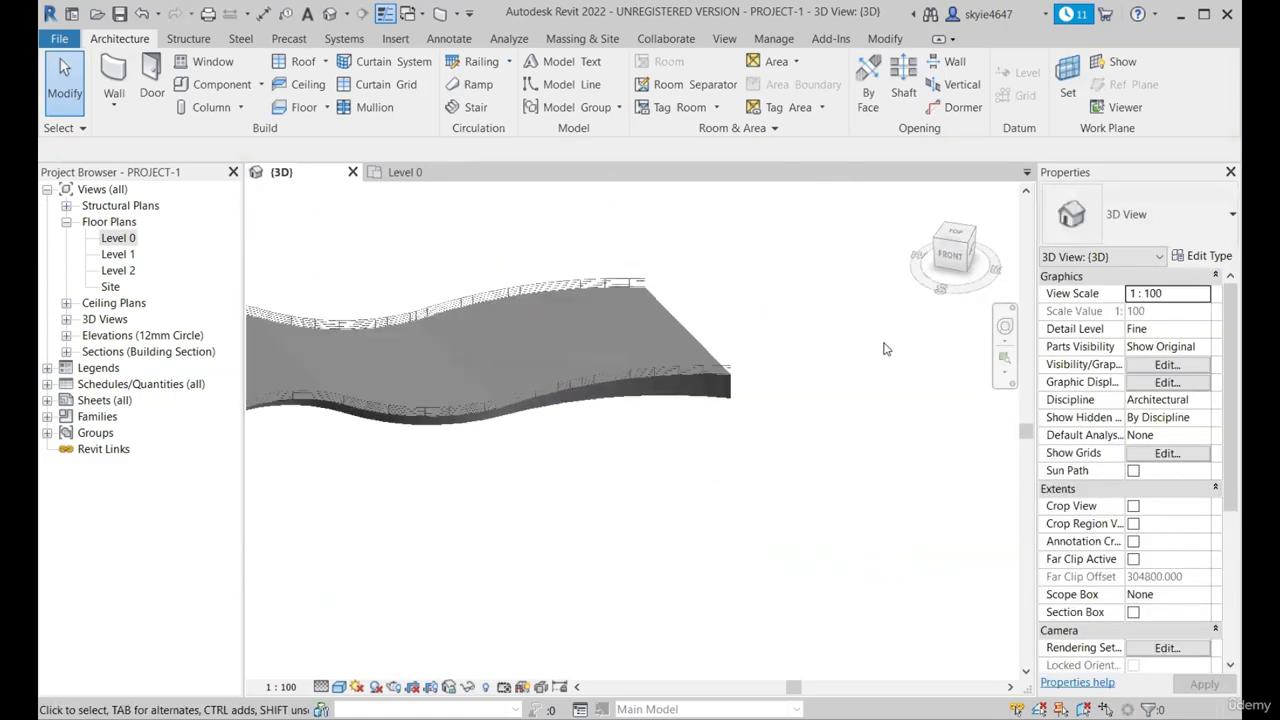
Examine the zigzag and switchback ramps' railings and solid sides in 3D once more.
scroll(852, 366, down, 3)
scroll(555, 341, up, 3)
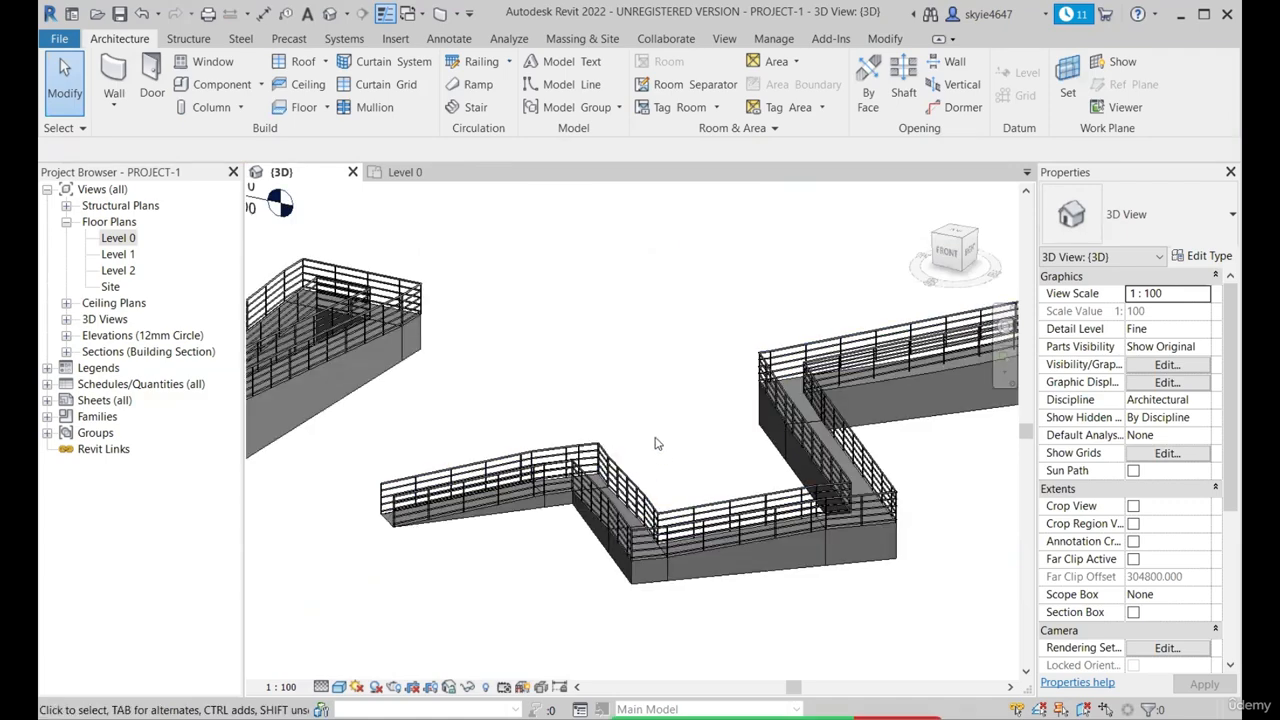
scroll(657, 443, down, 3)
scroll(767, 349, up, 3)
scroll(752, 404, down, 3)
scroll(614, 447, up, 3)
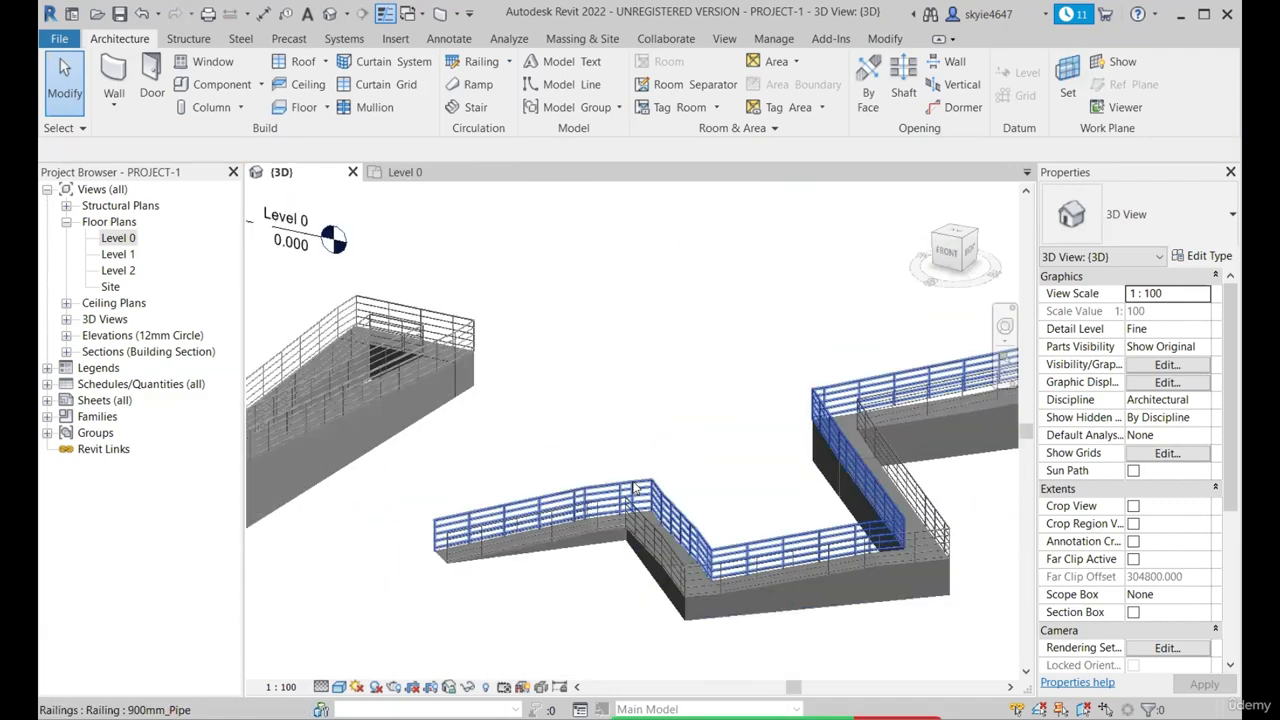
scroll(669, 412, down, 2)
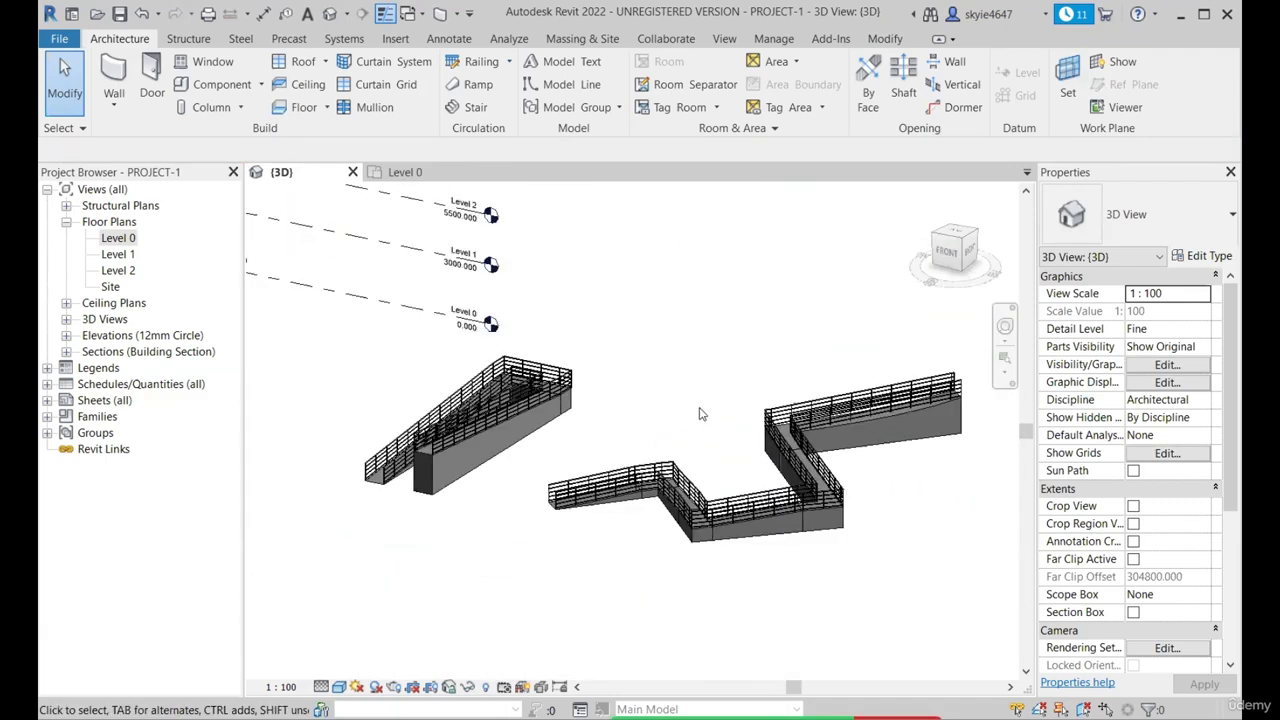